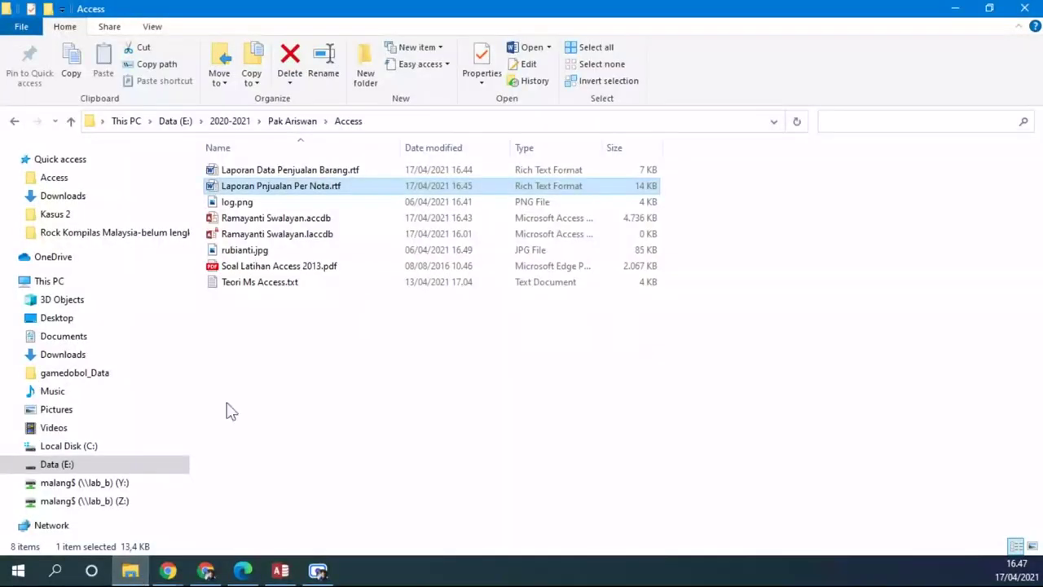
Open Teori Ms Access.txt and add the heading SWITCH BOARD with a dashed line under it at the end of the notes.
double_click(258, 282)
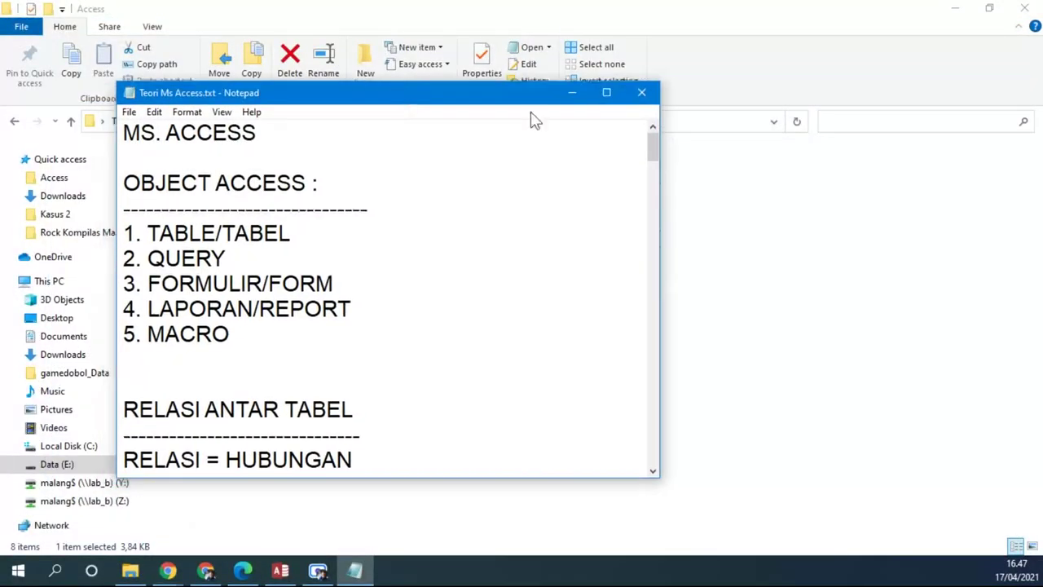
scroll(555, 261, "down", 15)
scroll(554, 261, "down", 20)
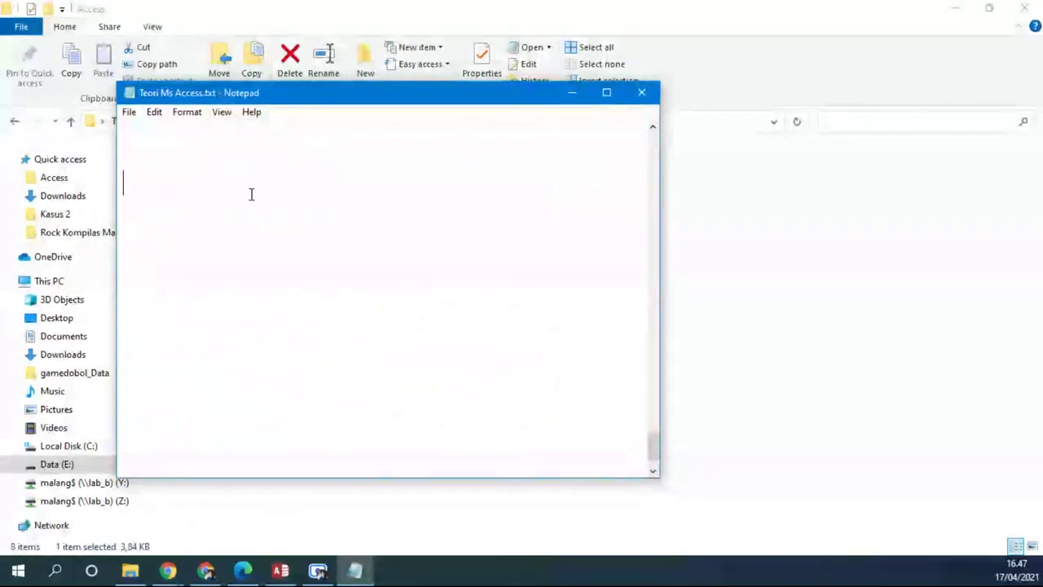
type("swi")
key("BackSpace")
key("BackSpace")
key("BackSpace")
type("SWITCH BOARD ")
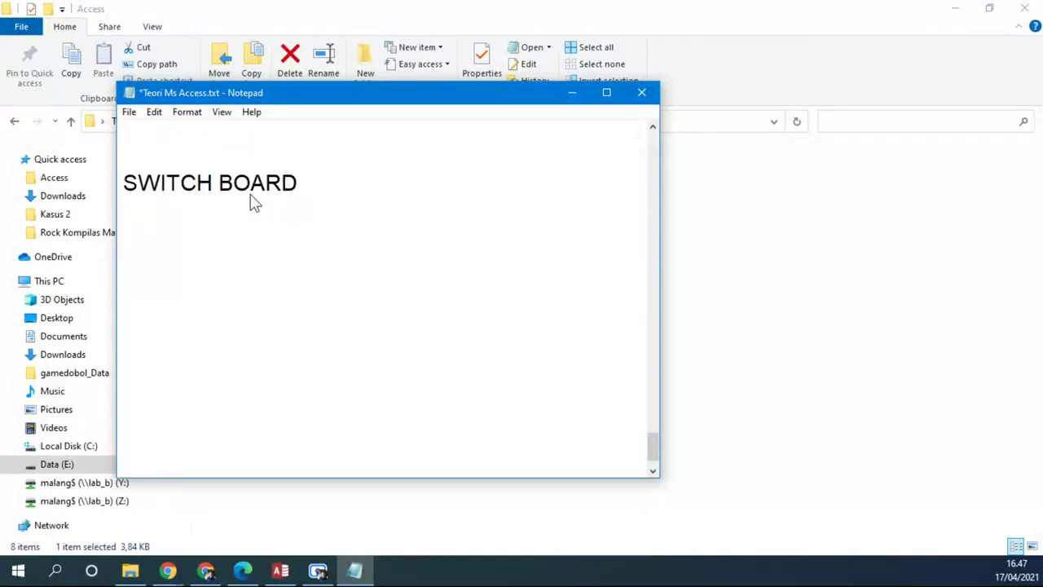
type("-----------------------")
Below the heading, add the note "Kalian harus memunculkan dahulu icon/shortcut SWITCHBOARD MANAGER" and return to Access.
left_click(280, 571)
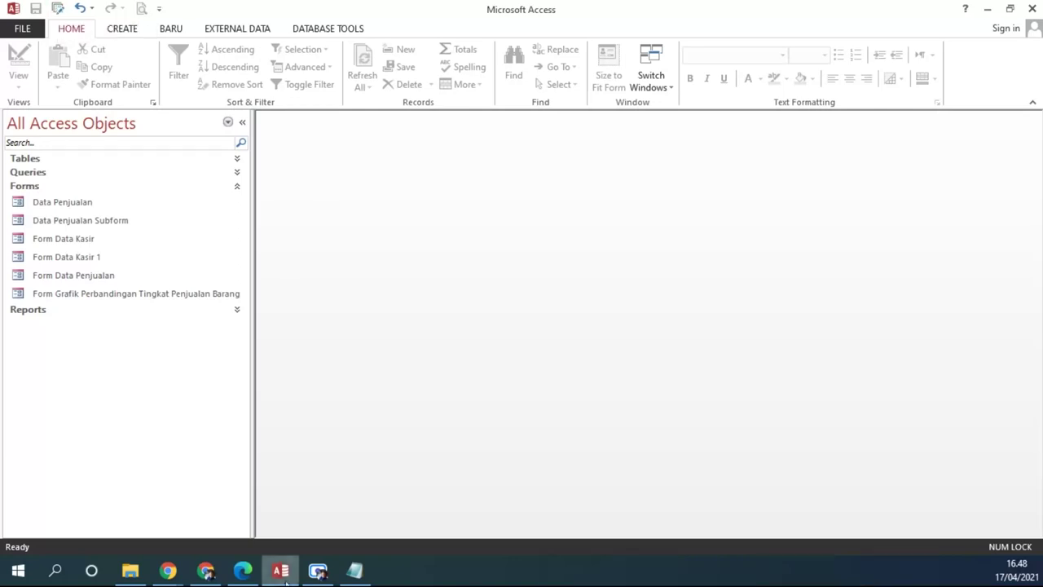
left_click(355, 571)
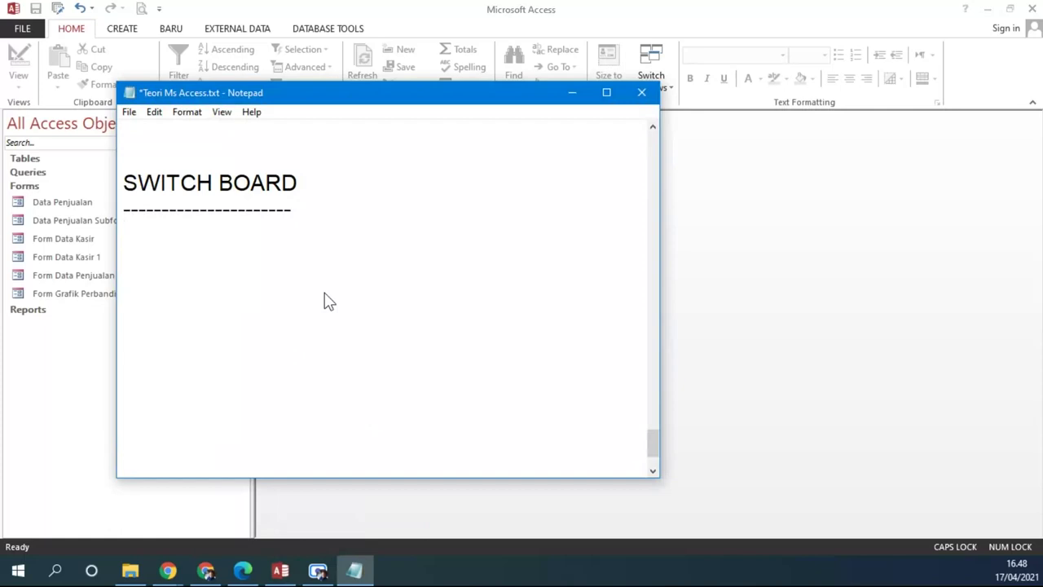
type("Kalian harus me")
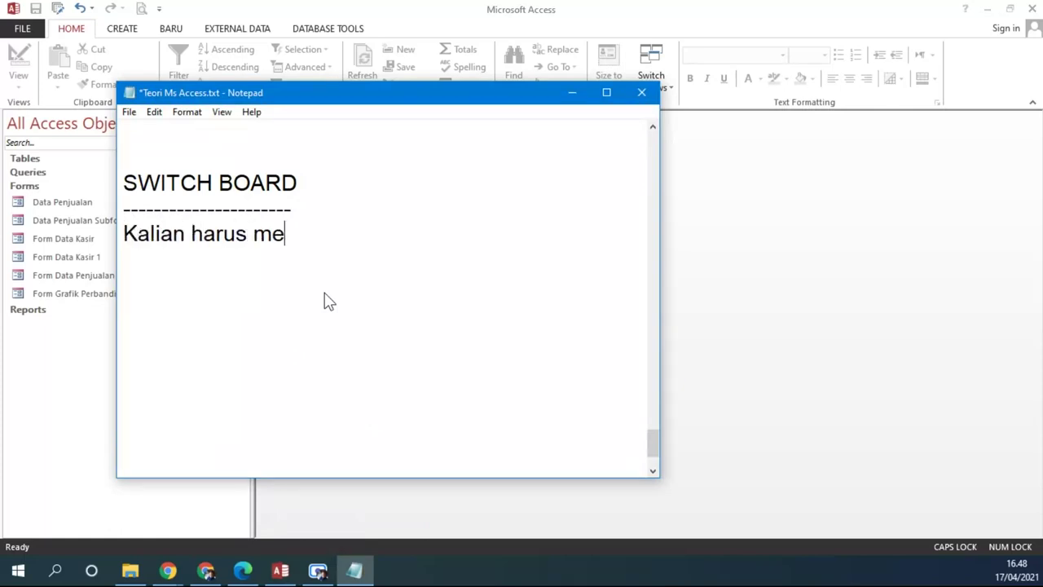
type("munculkan dahu")
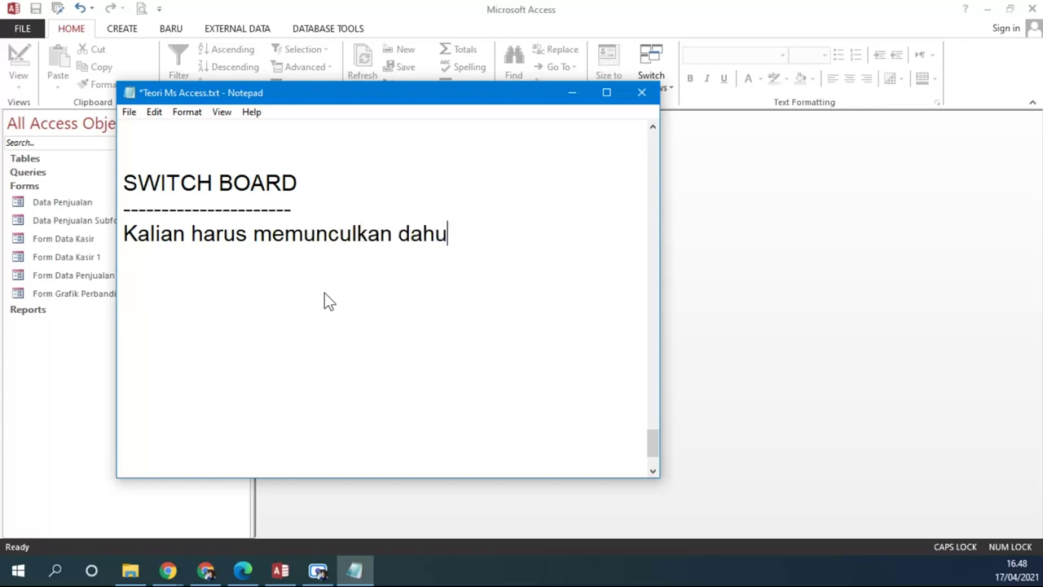
type("lu icon")
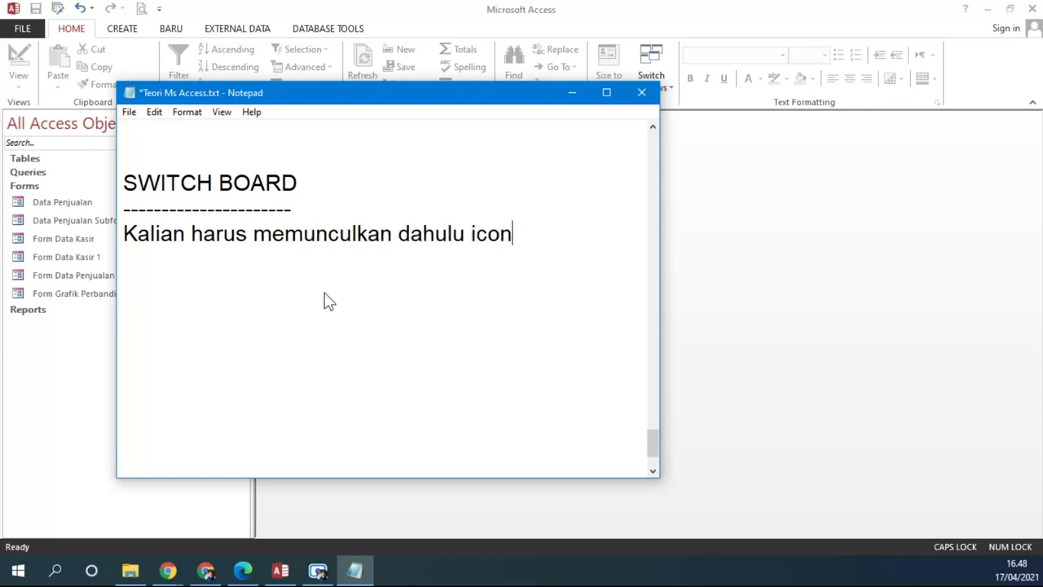
type("/shortcut")
key("Return")
type("SWITCHB")
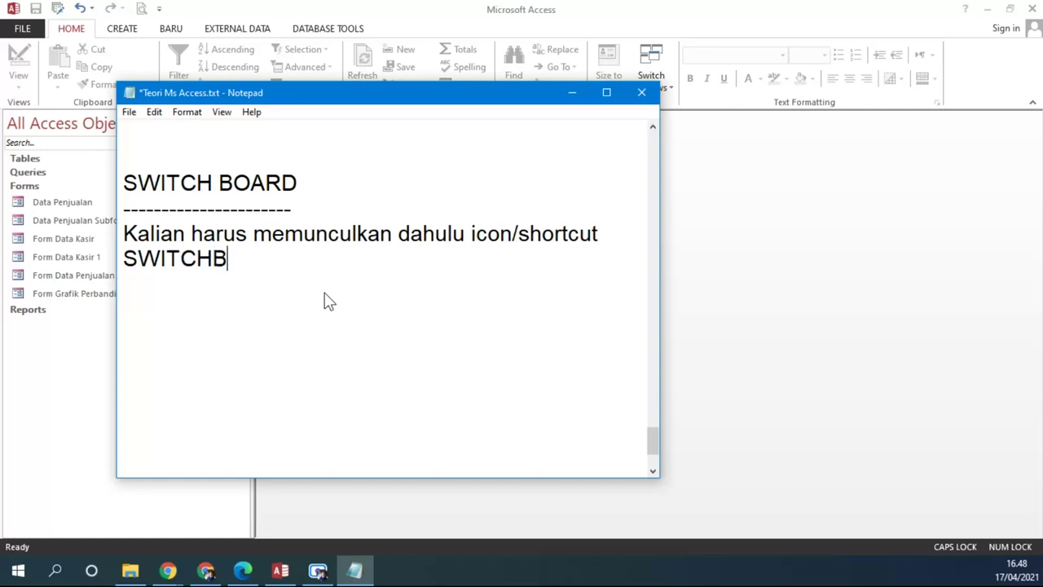
type("OARD MANAGER")
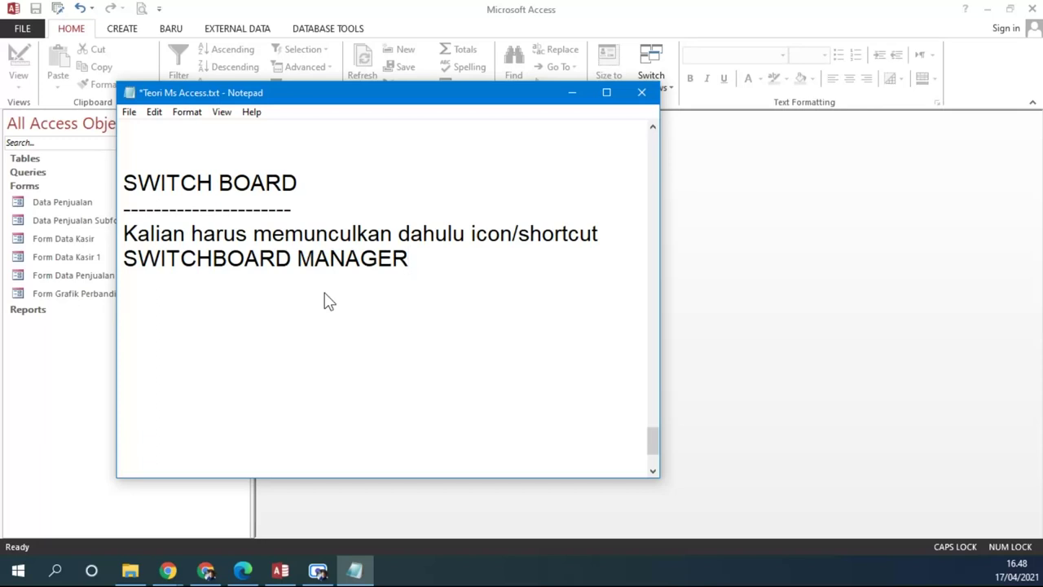
left_click(571, 94)
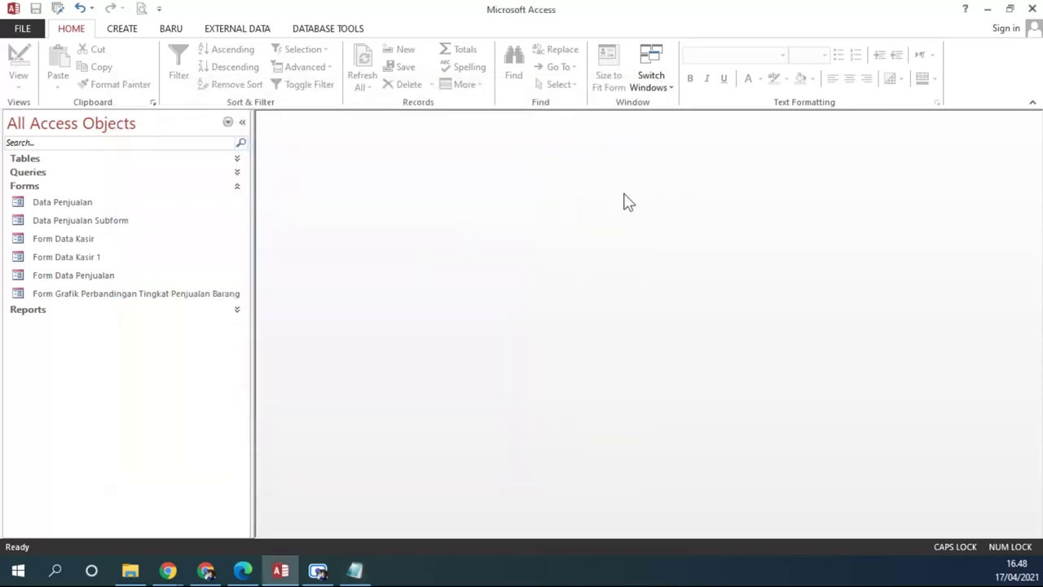
left_click(159, 8)
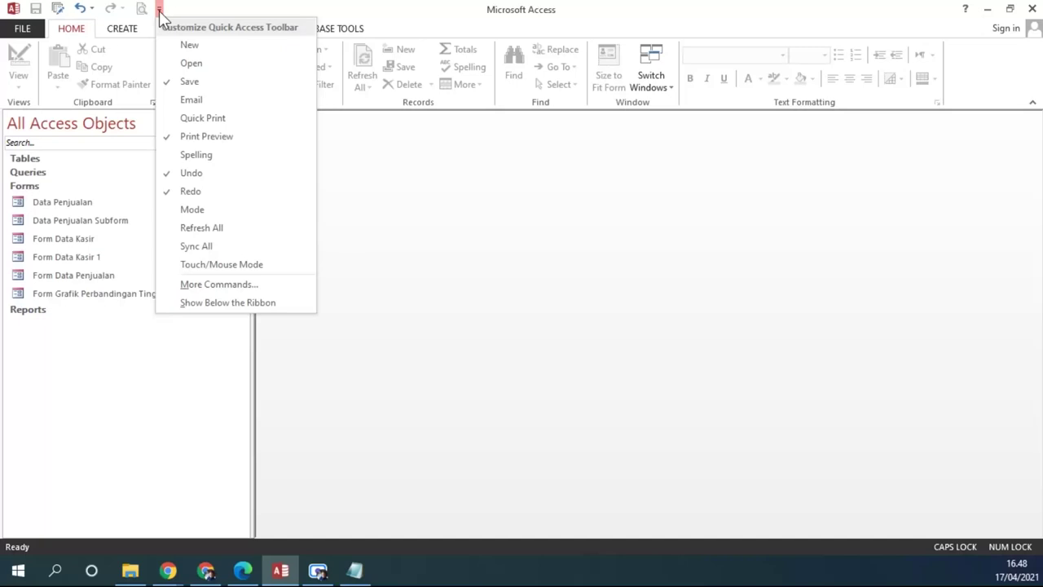
left_click(245, 289)
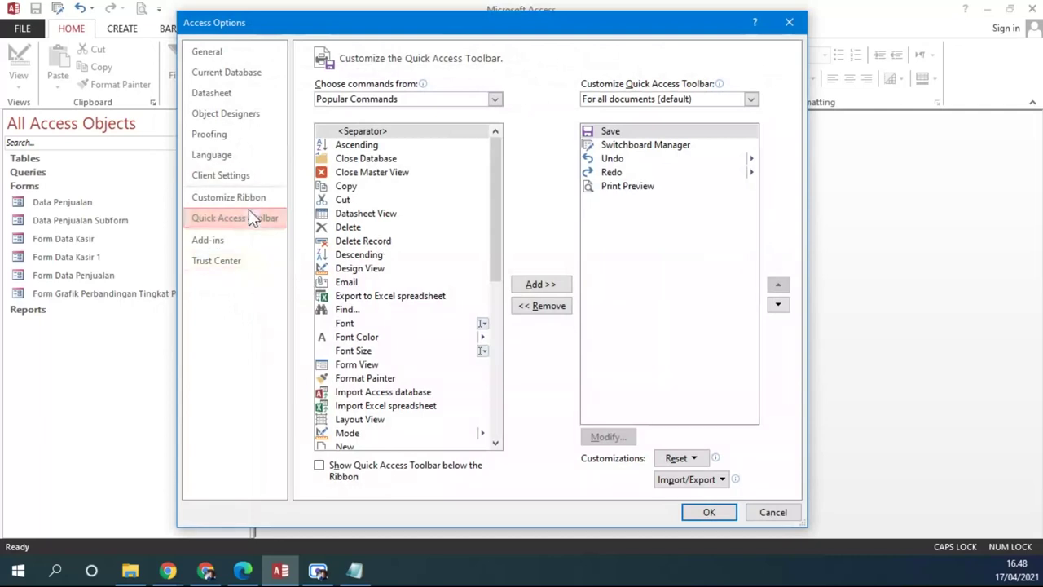
left_click_drag(326, 29, 401, 30)
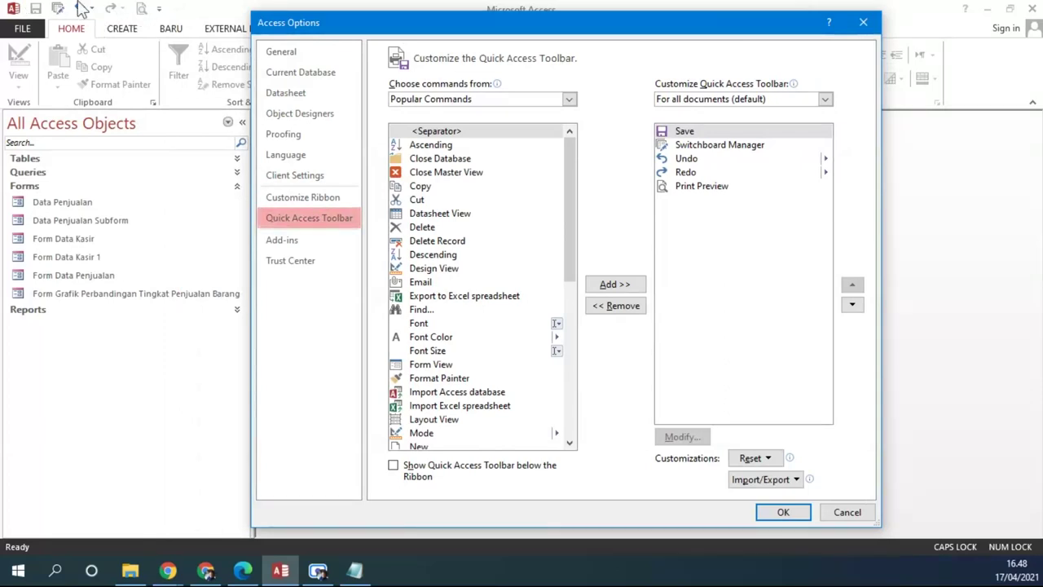
left_click_drag(407, 30, 303, 29)
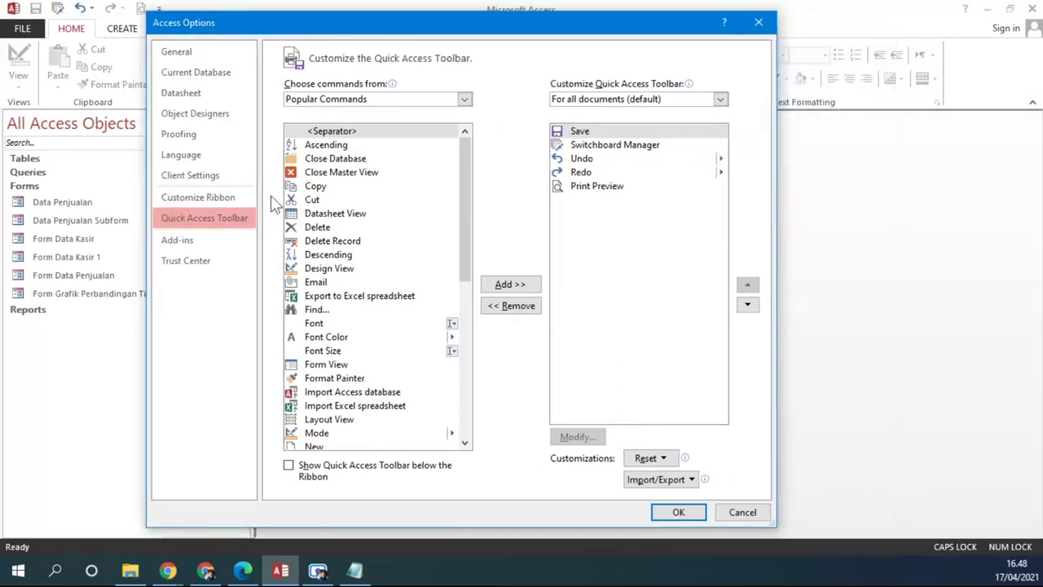
left_click_drag(455, 22, 423, 163)
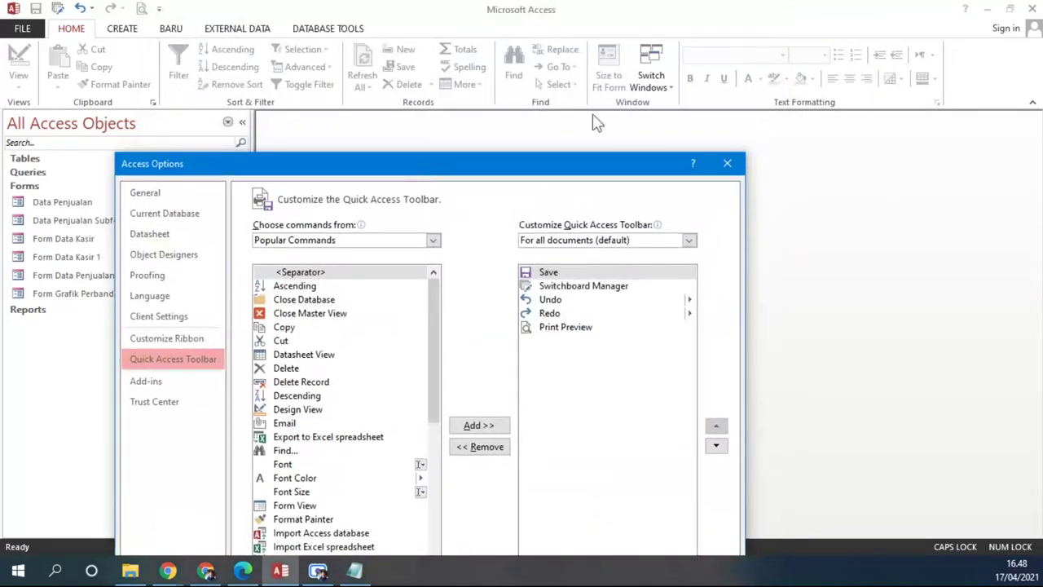
left_click(727, 164)
In the ribbon customization options, add a new custom tab directly after the Create tab.
left_click(132, 28)
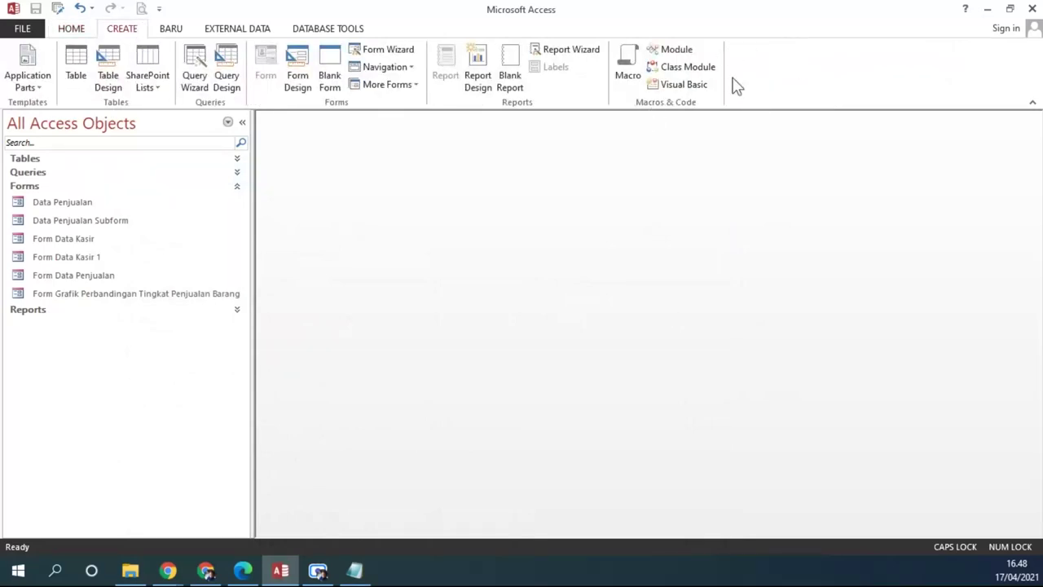
left_click(159, 8)
left_click(216, 284)
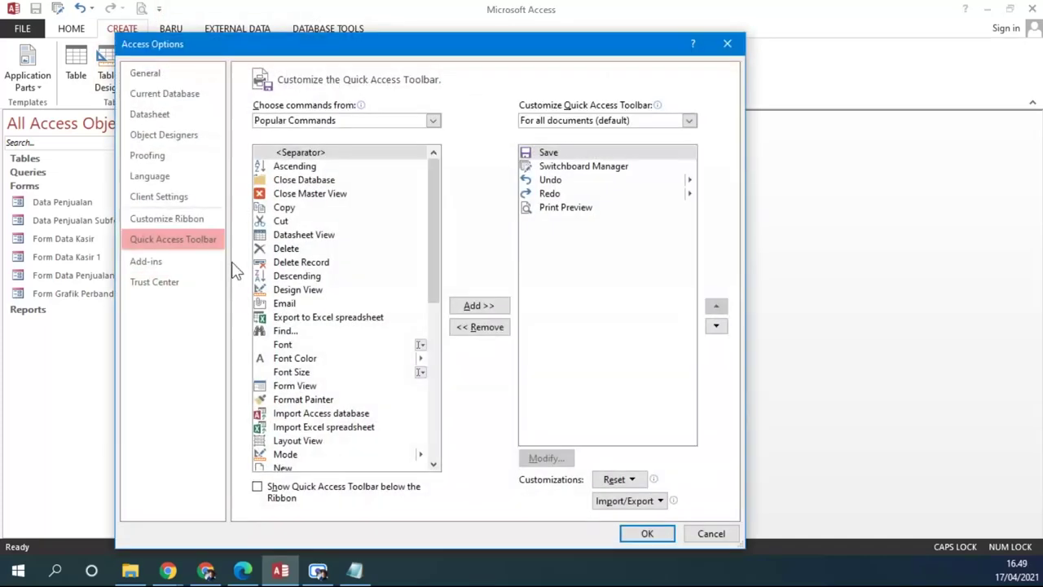
left_click(197, 221)
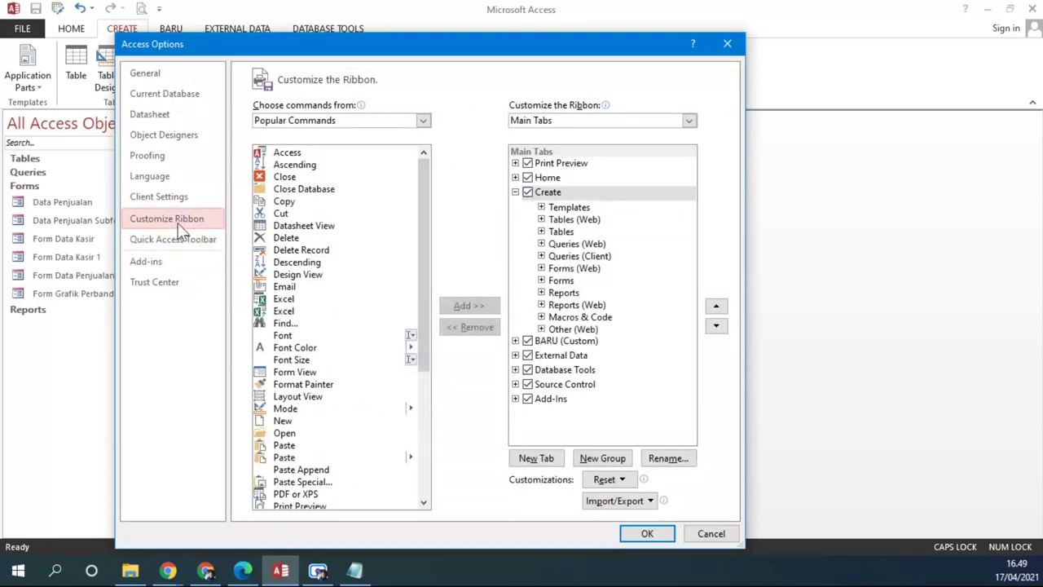
left_click(186, 241)
left_click(192, 219)
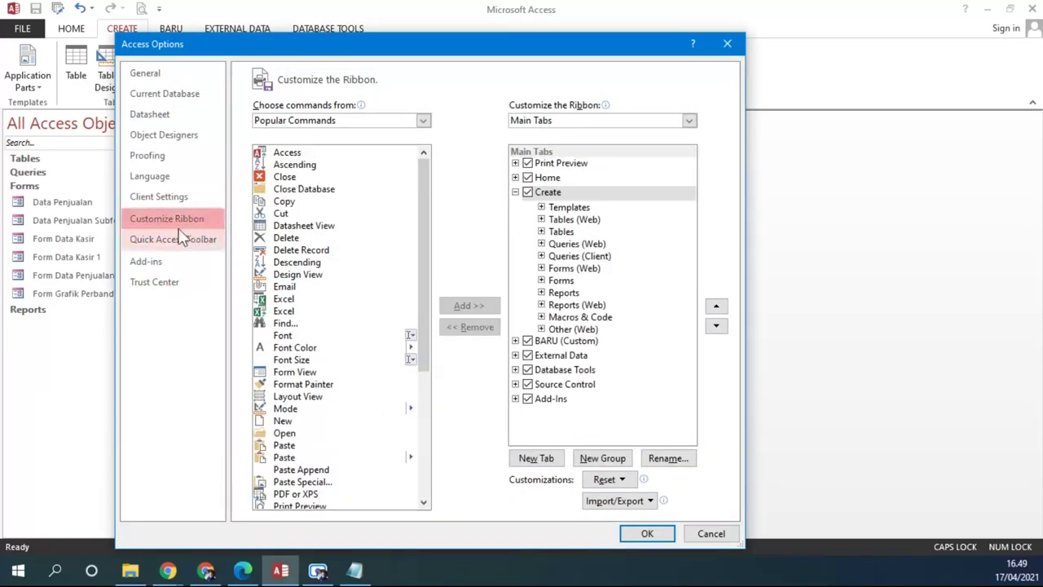
left_click(574, 197)
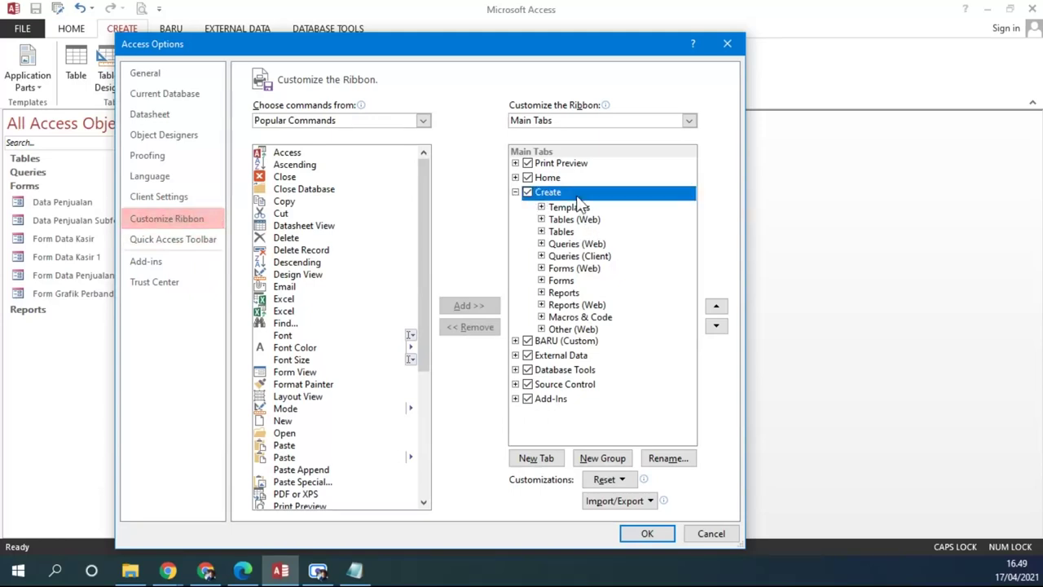
left_click_drag(554, 46, 521, 128)
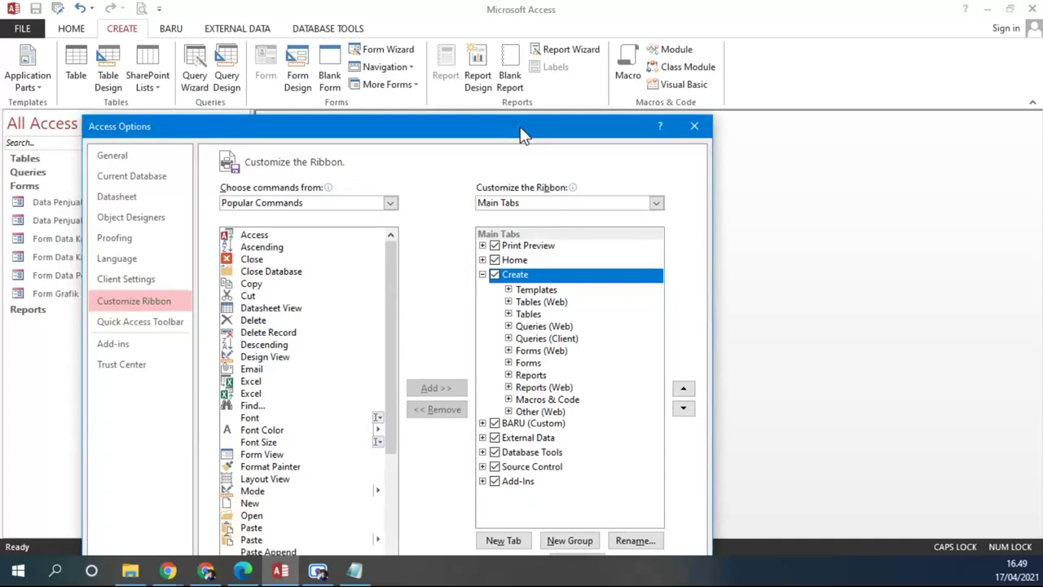
left_click(514, 541)
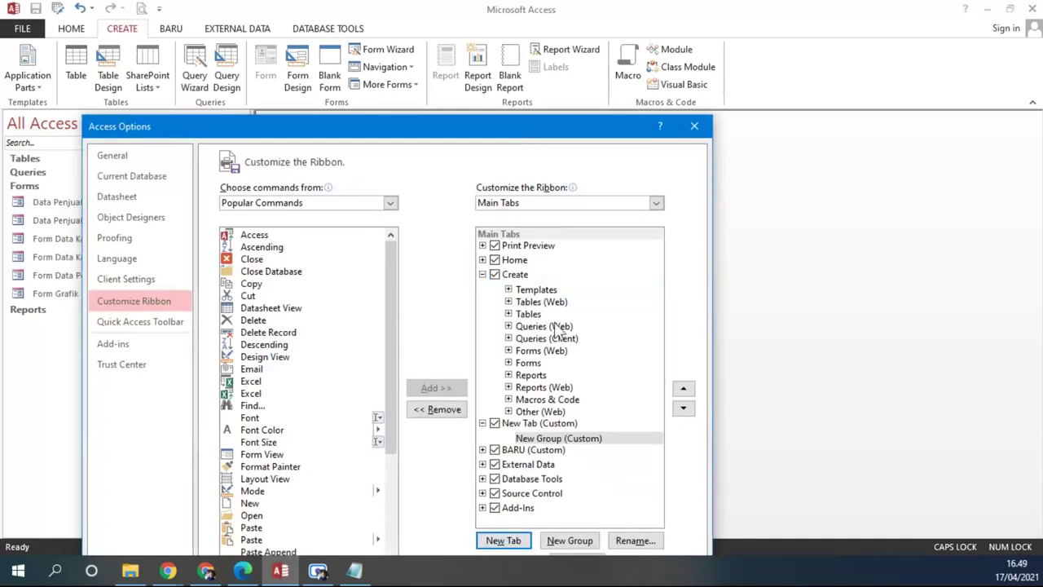
left_click(539, 425)
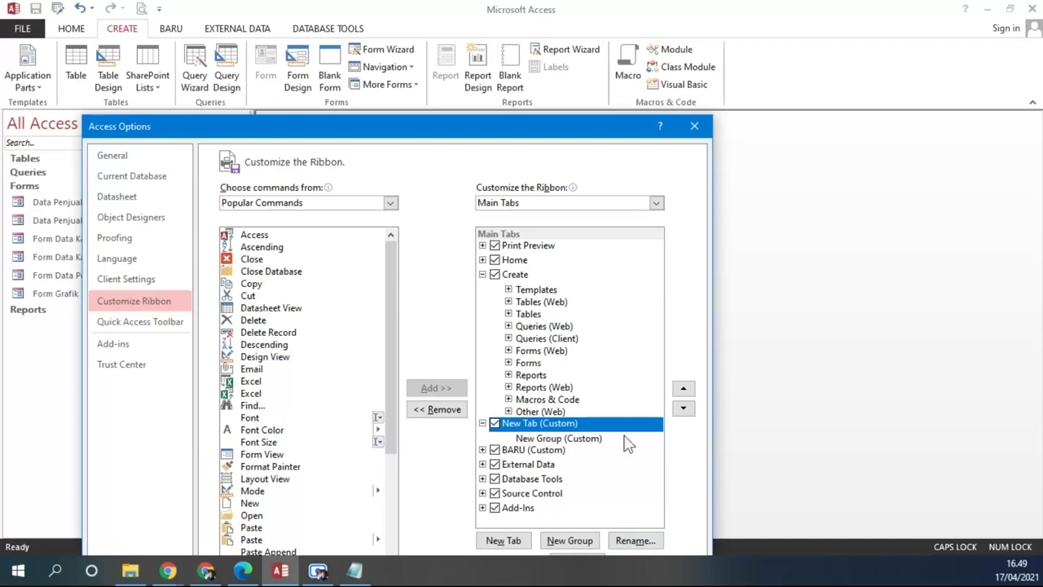
left_click_drag(531, 122, 523, 58)
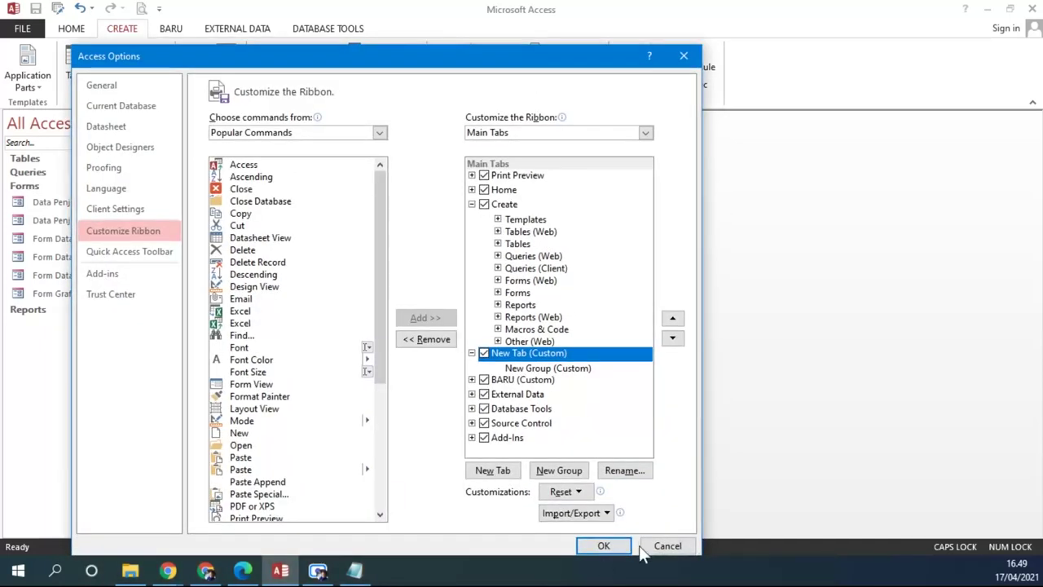
Add a new custom group at the end of the Create tab and select it.
left_click(514, 207)
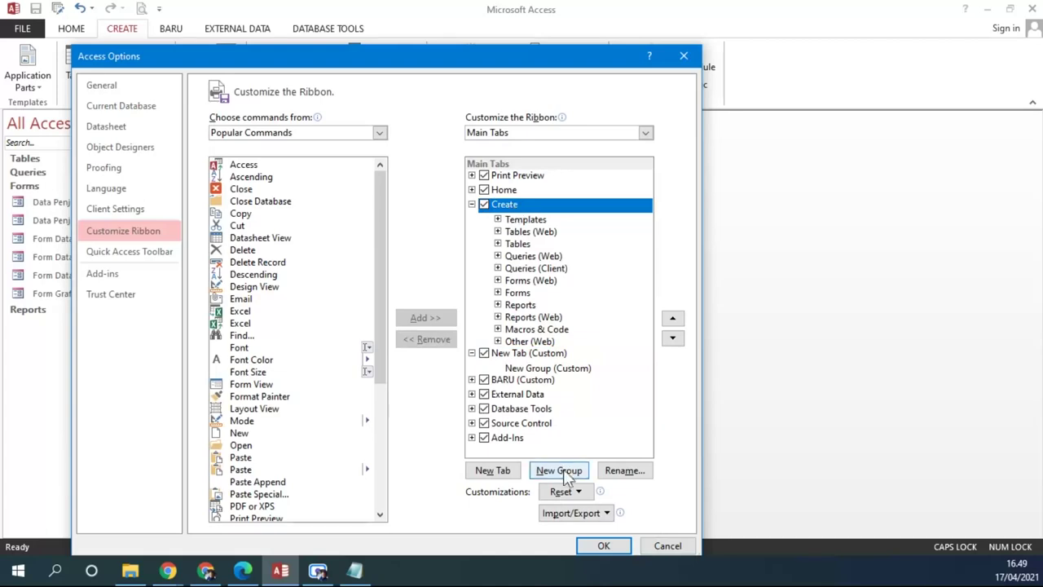
mouse_move(567, 51)
left_mouse_down()
mouse_move(603, 152)
mouse_move(567, 37)
left_mouse_up()
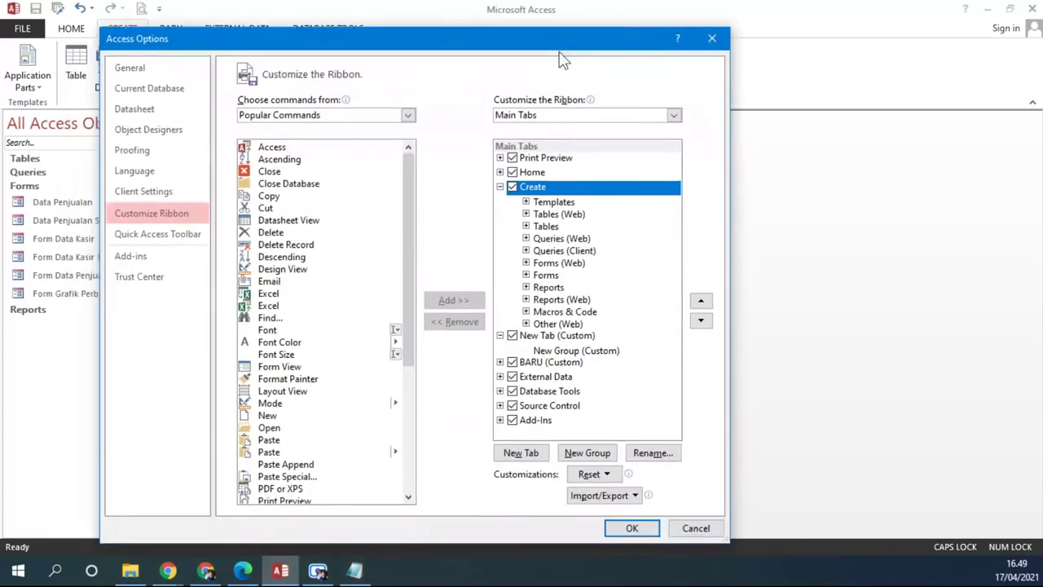
left_click(603, 453)
left_click(570, 338)
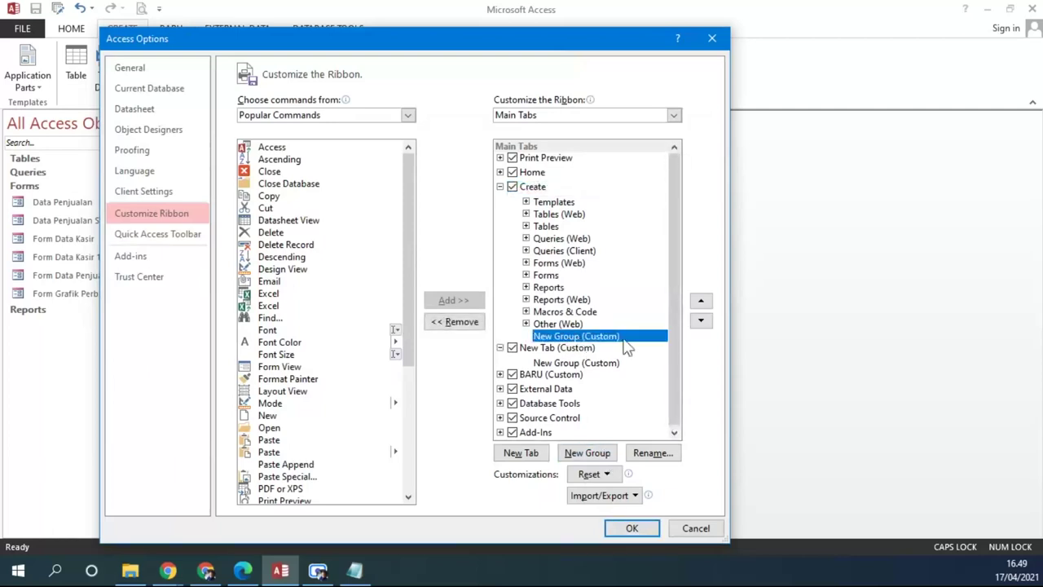
Rename the Create tab's new group to SwitchBoard and apply the ribbon changes.
left_click(656, 455)
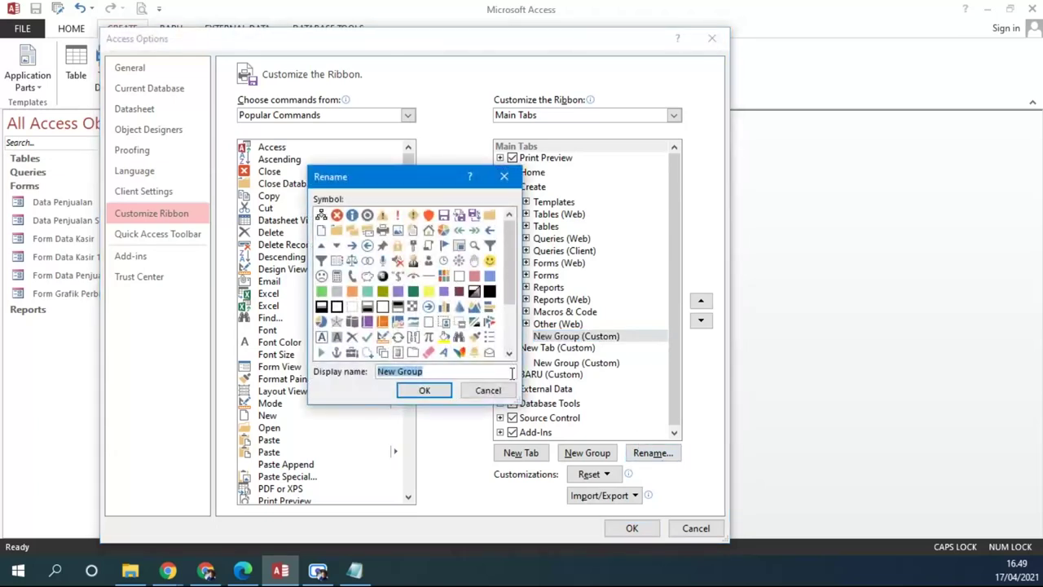
type("s")
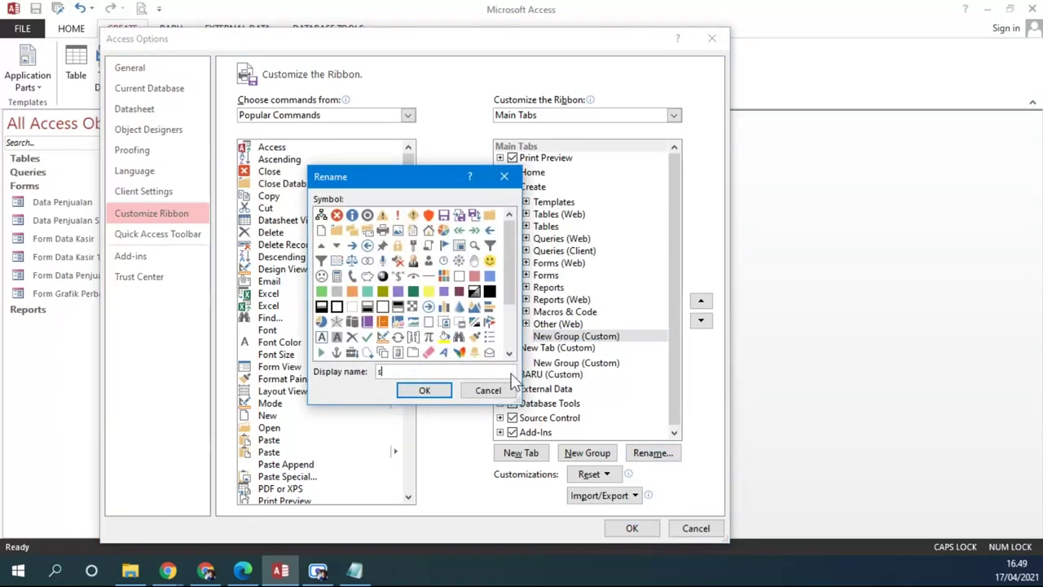
key("BackSpace")
key("Caps_Lock")
type("SwitchBoard")
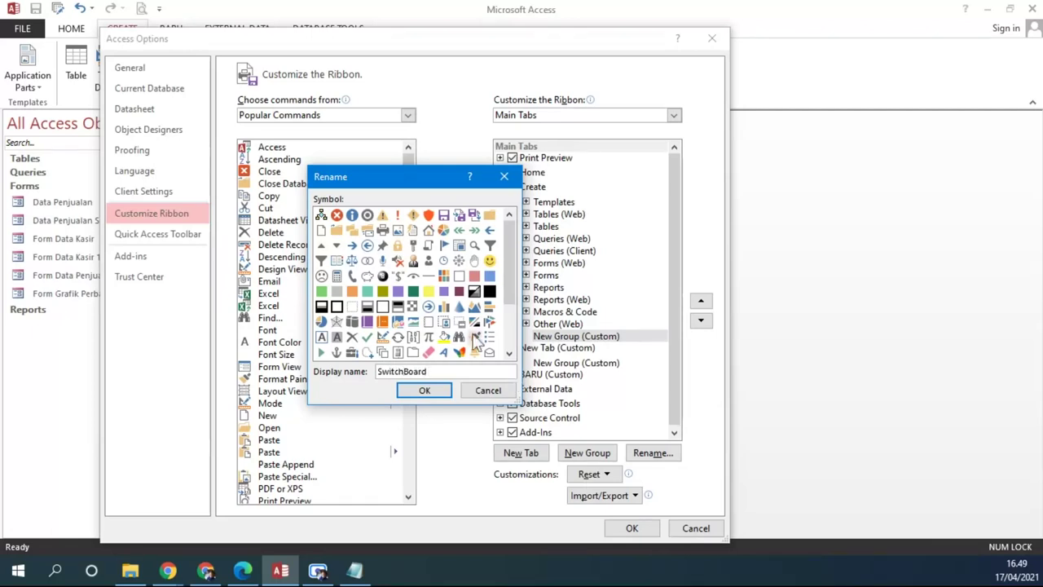
left_click(428, 214)
left_click(418, 388)
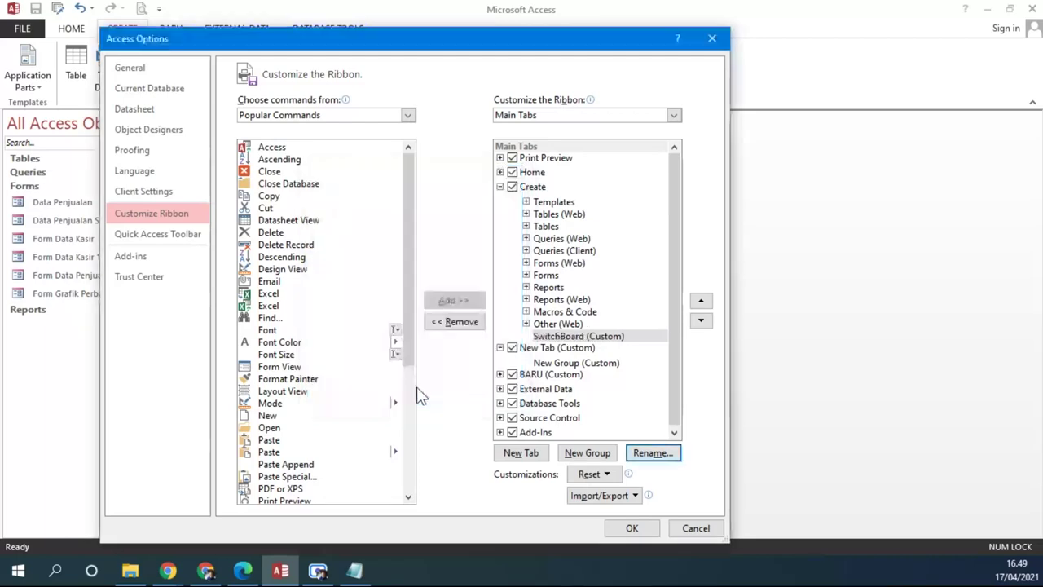
left_click(624, 526)
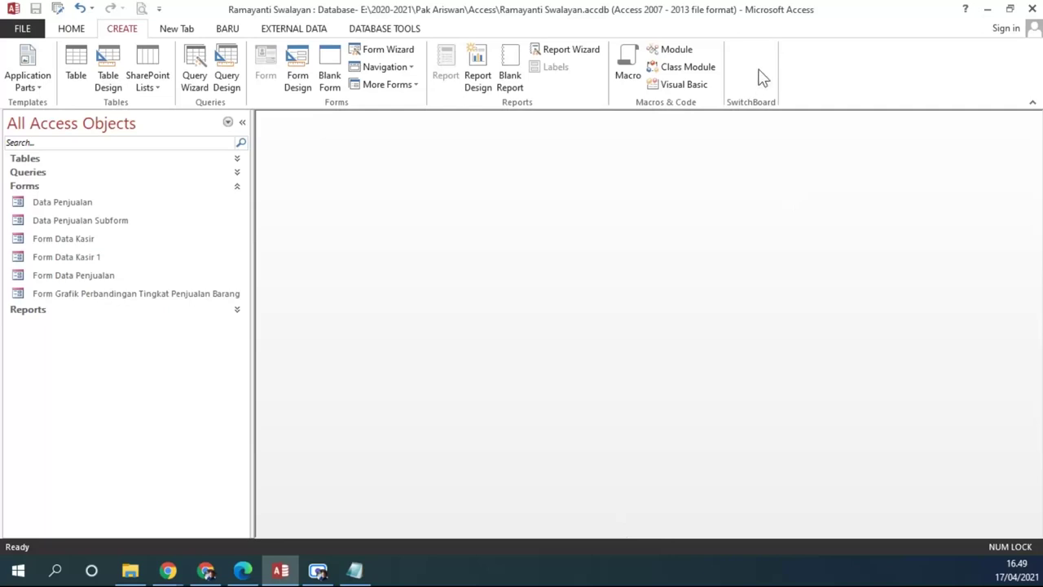
Reopen the ribbon customization options and select the SwitchBoard custom group.
left_click(158, 8)
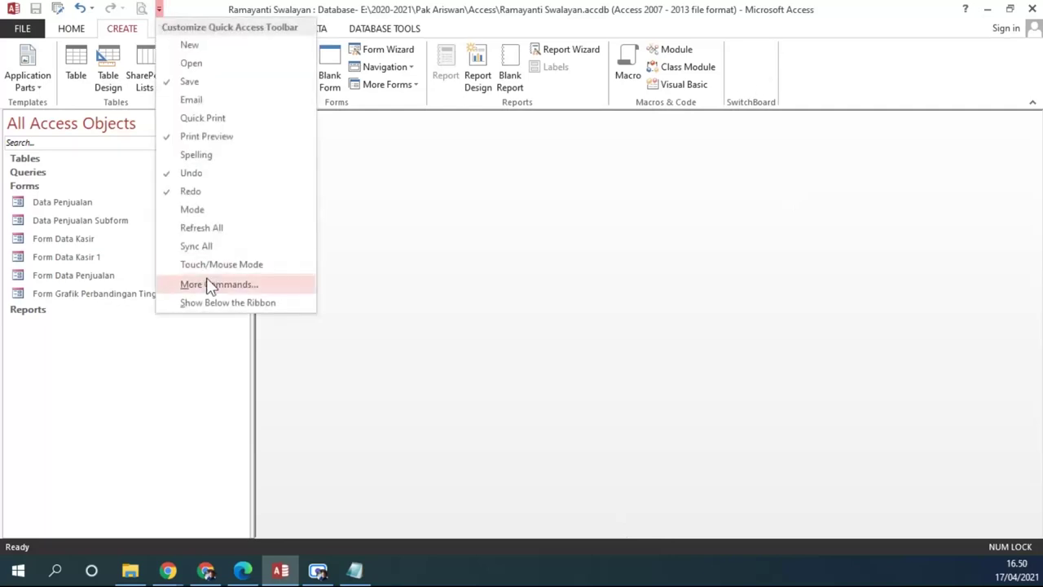
left_click(207, 283)
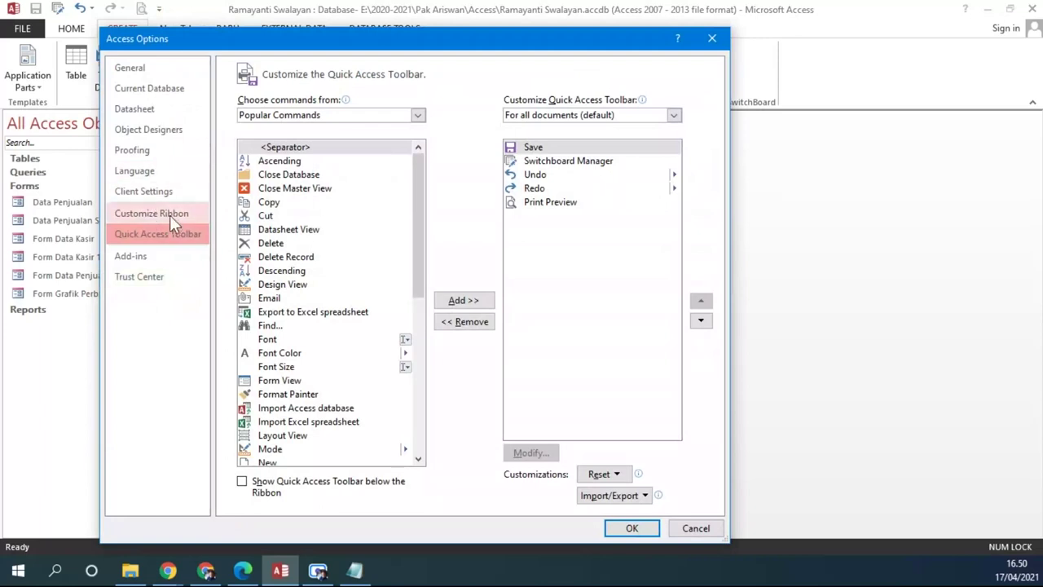
left_click(169, 215)
left_click(574, 337)
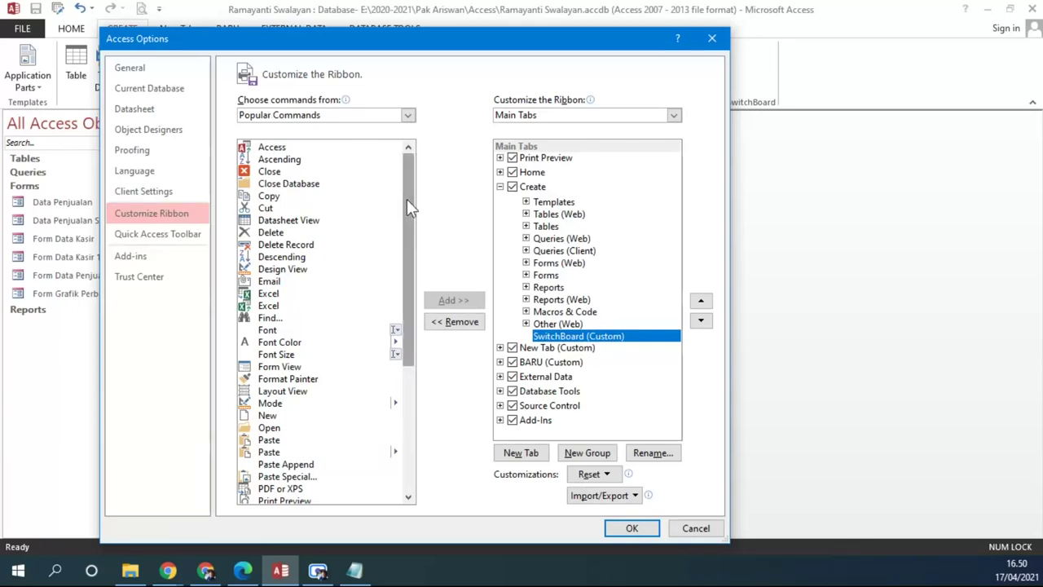
Add the Switchboard Manager command from All Commands to the SwitchBoard group and apply the ribbon changes.
left_click_drag(407, 200, 432, 200)
left_click(408, 115)
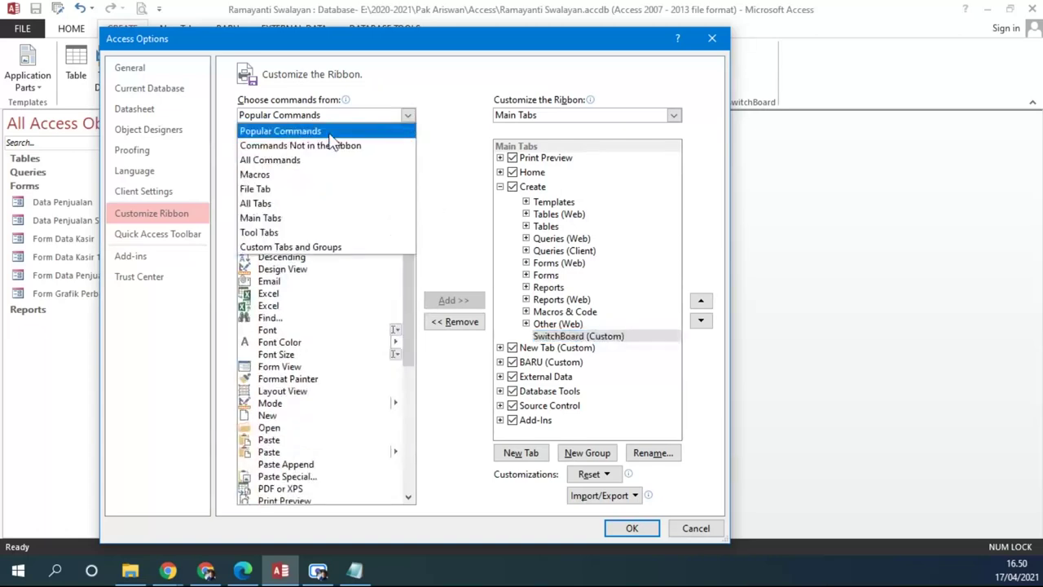
left_click(301, 160)
scroll(412, 203, "down", 6)
left_click_drag(412, 204, 391, 449)
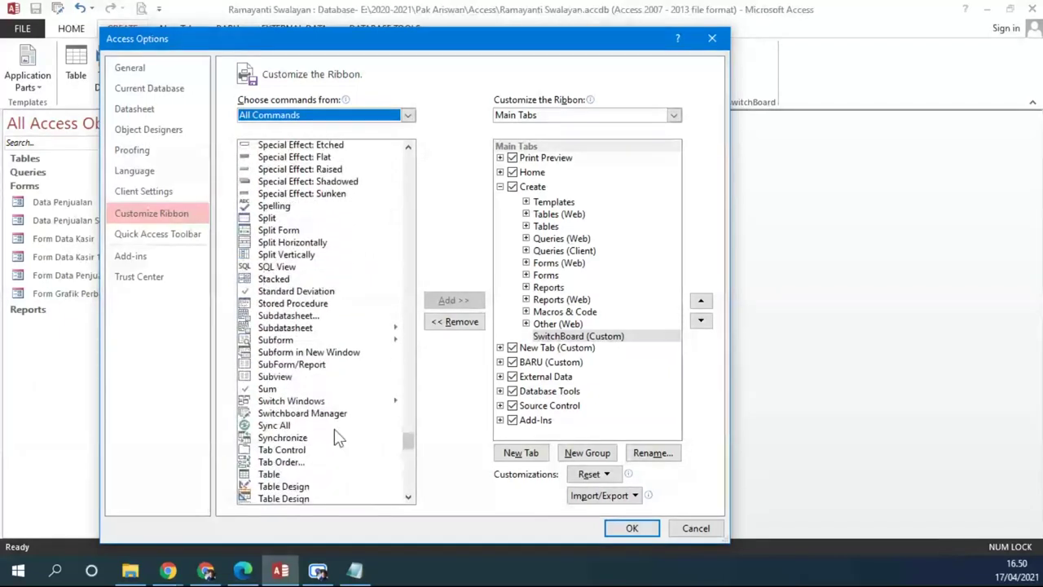
left_click(313, 414)
left_click(552, 337)
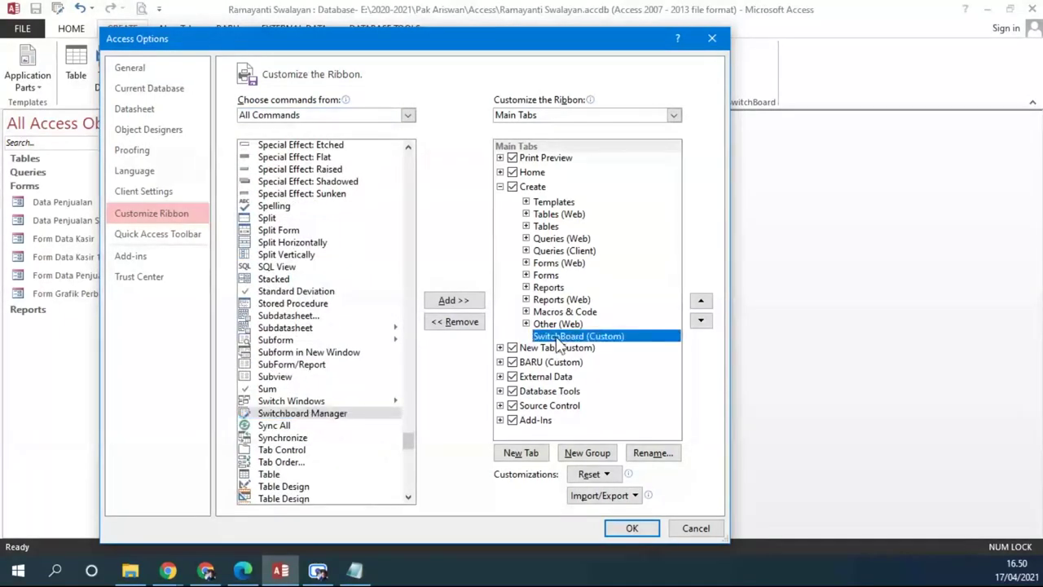
left_click(329, 416)
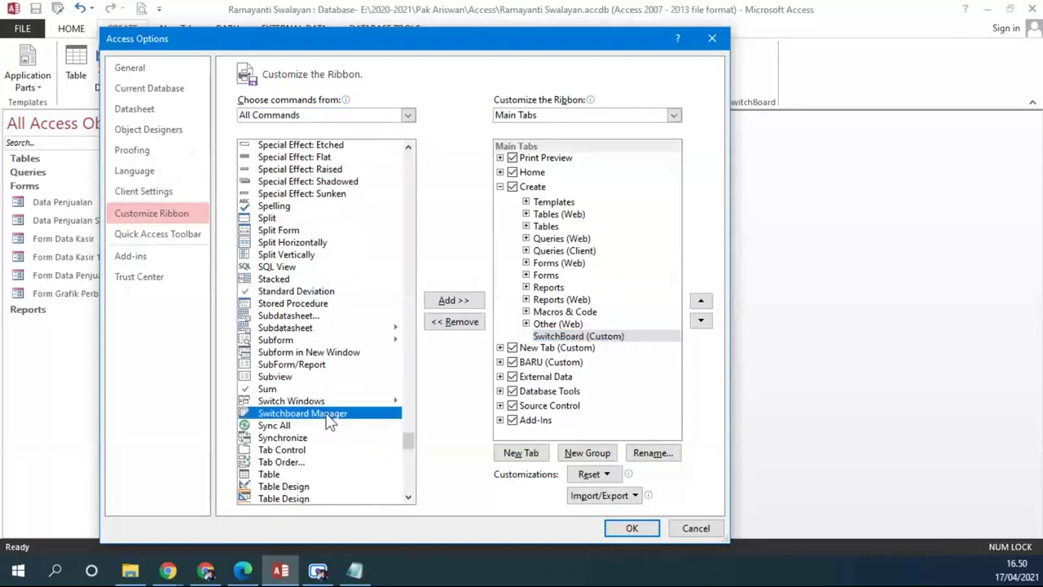
left_click(456, 301)
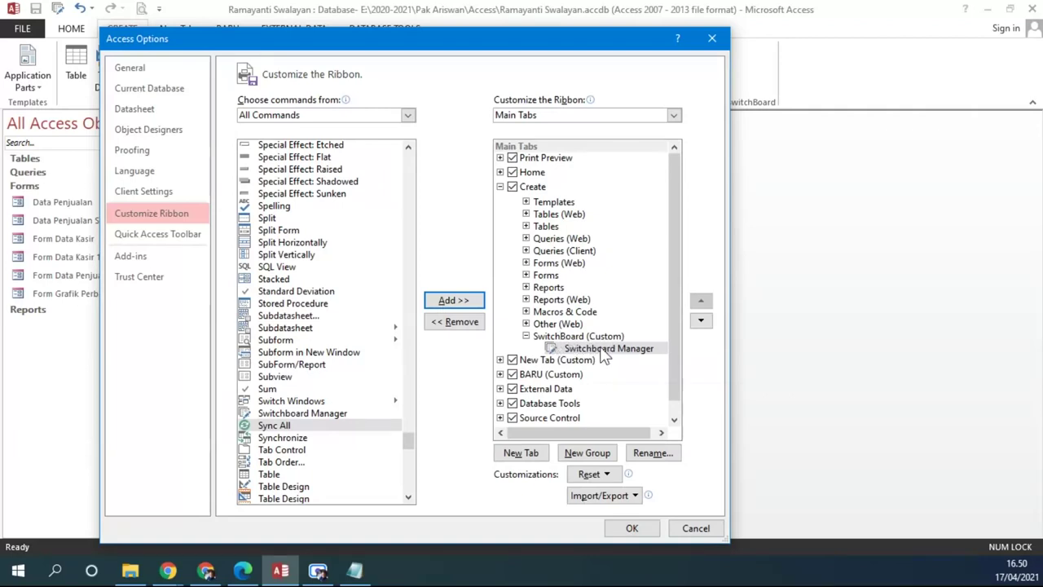
left_click_drag(550, 51, 458, 104)
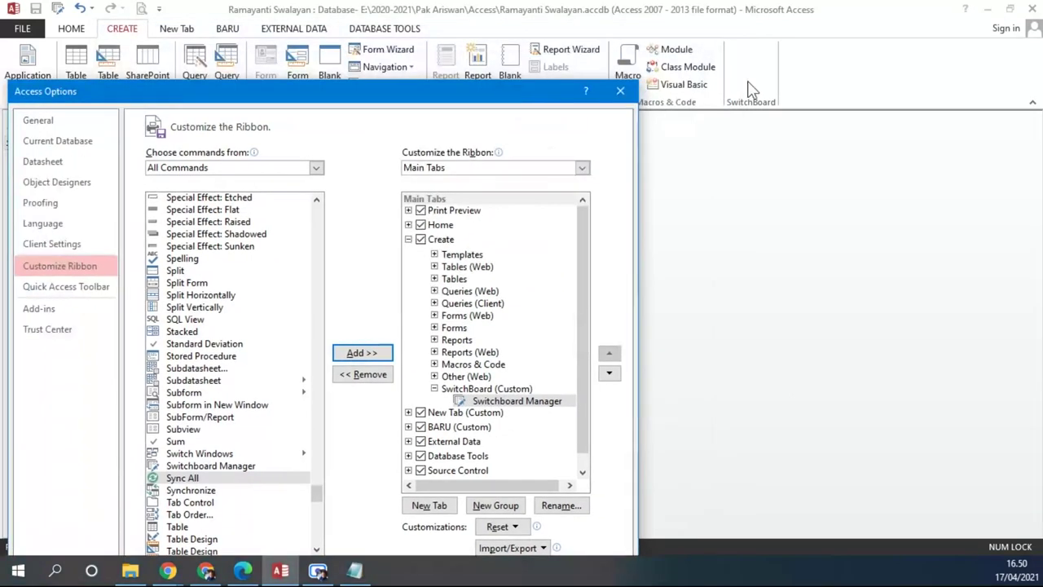
left_click_drag(526, 104, 566, 57)
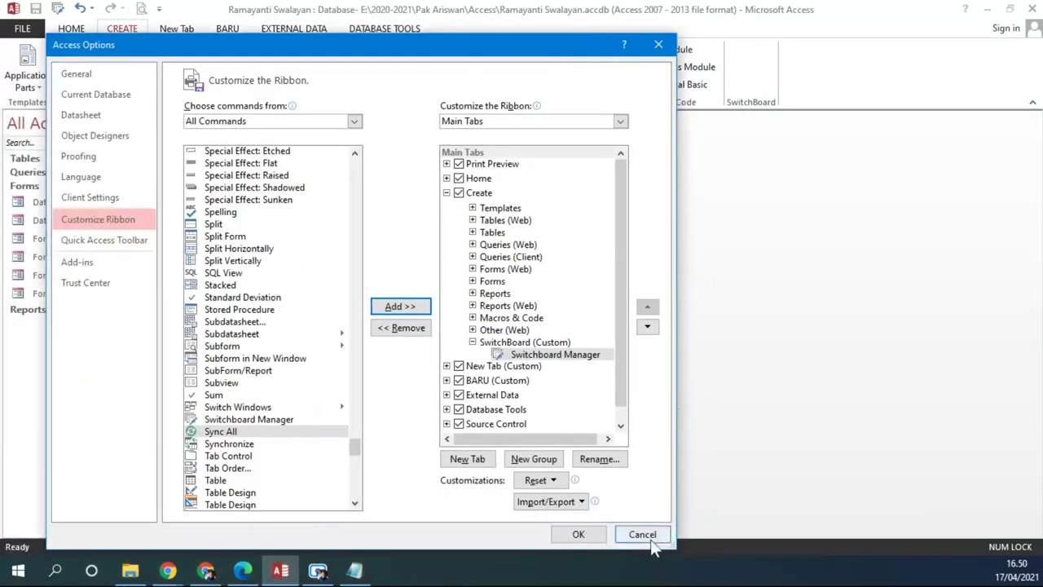
left_click(578, 533)
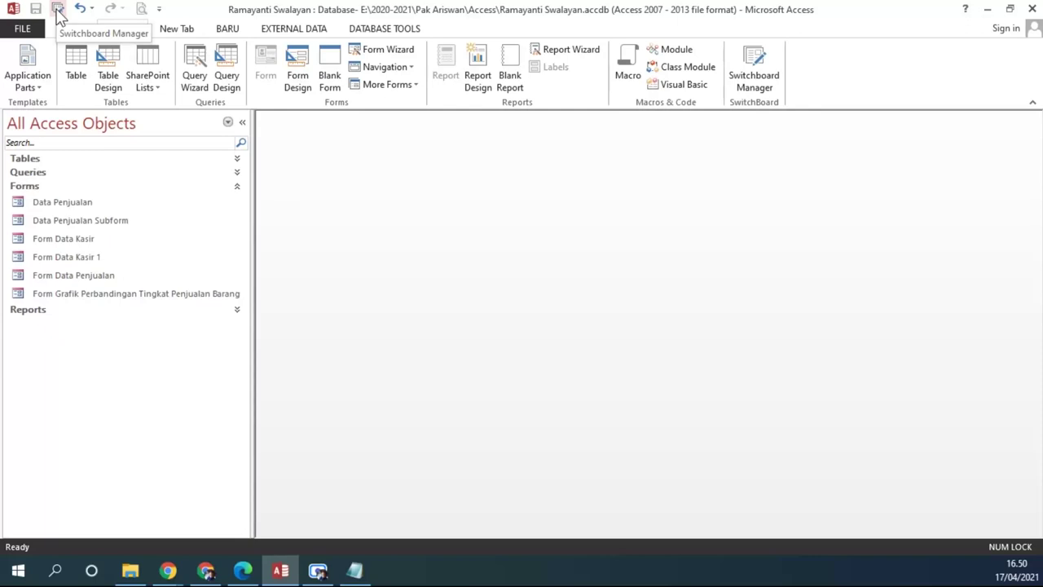
Run Switchboard Manager, agree to create a new switchboard for the database, and close the manager.
left_click(754, 81)
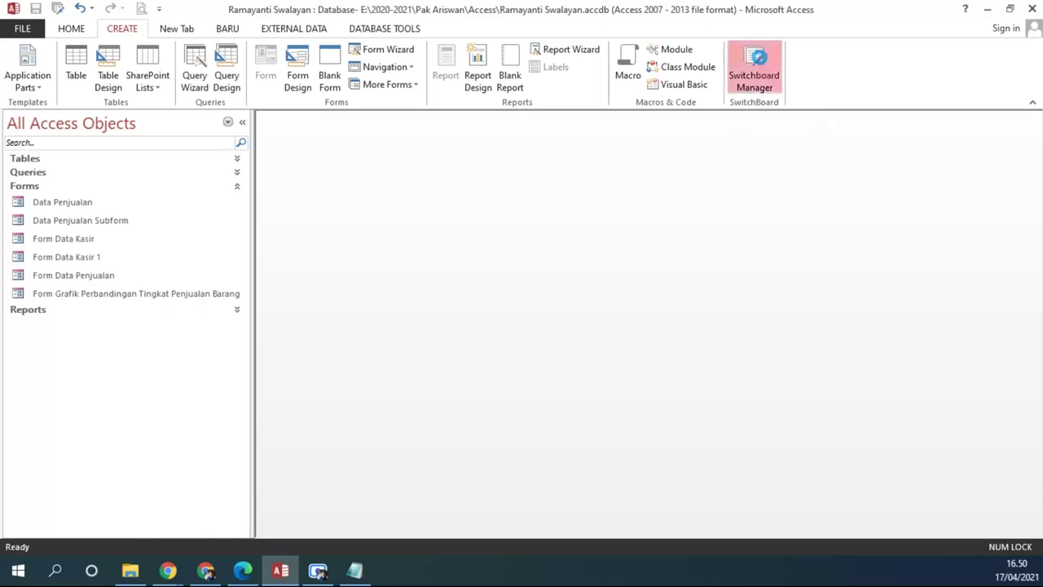
left_click_drag(535, 269, 386, 180)
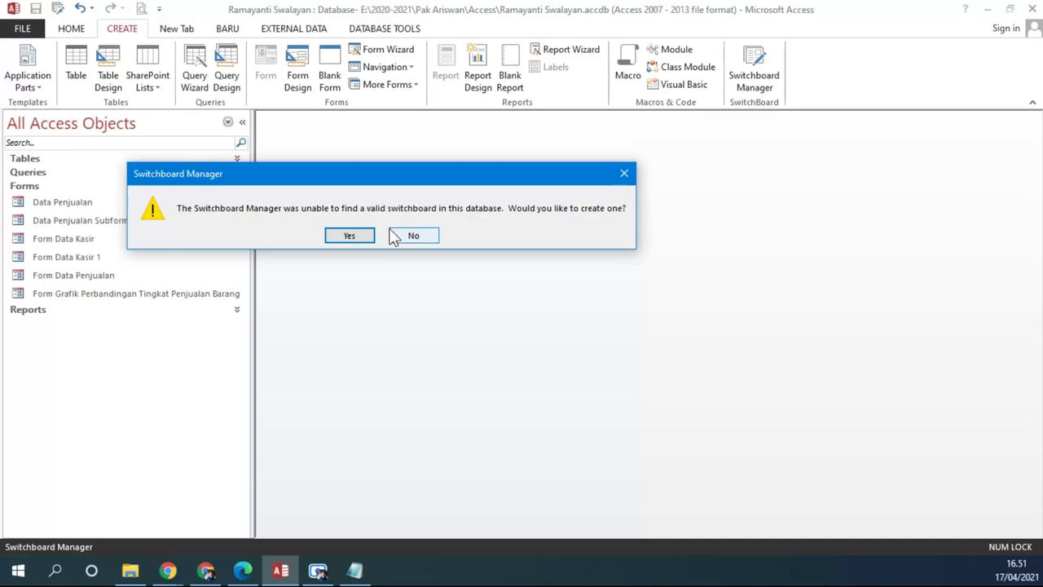
left_click(345, 236)
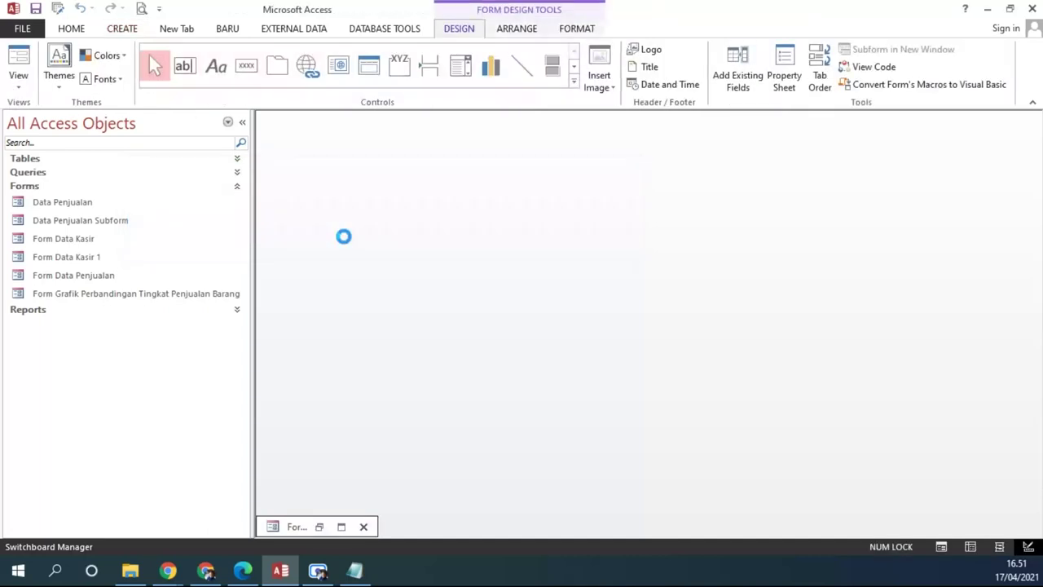
left_click_drag(447, 116, 407, 143)
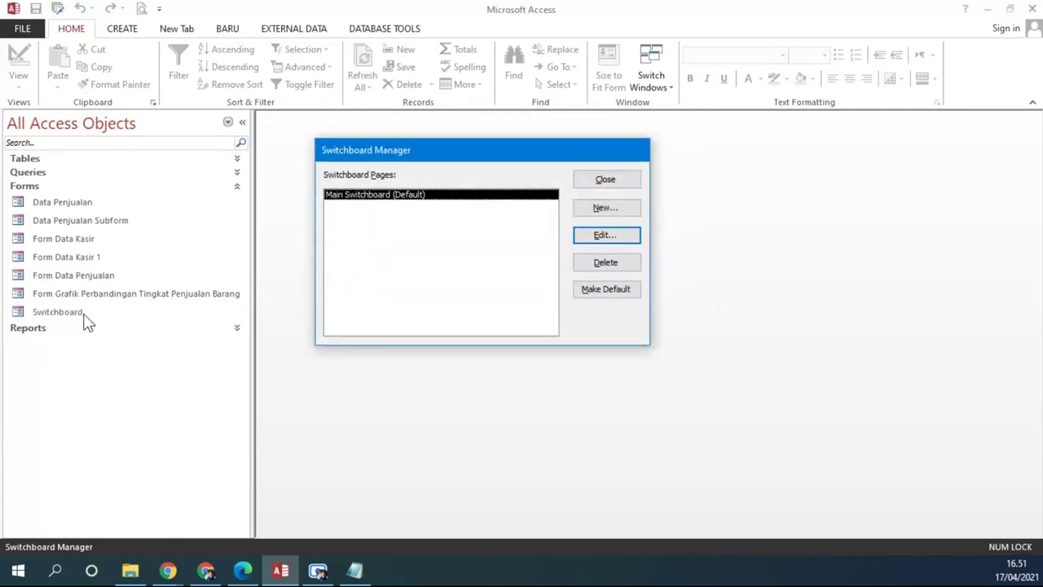
left_click(591, 177)
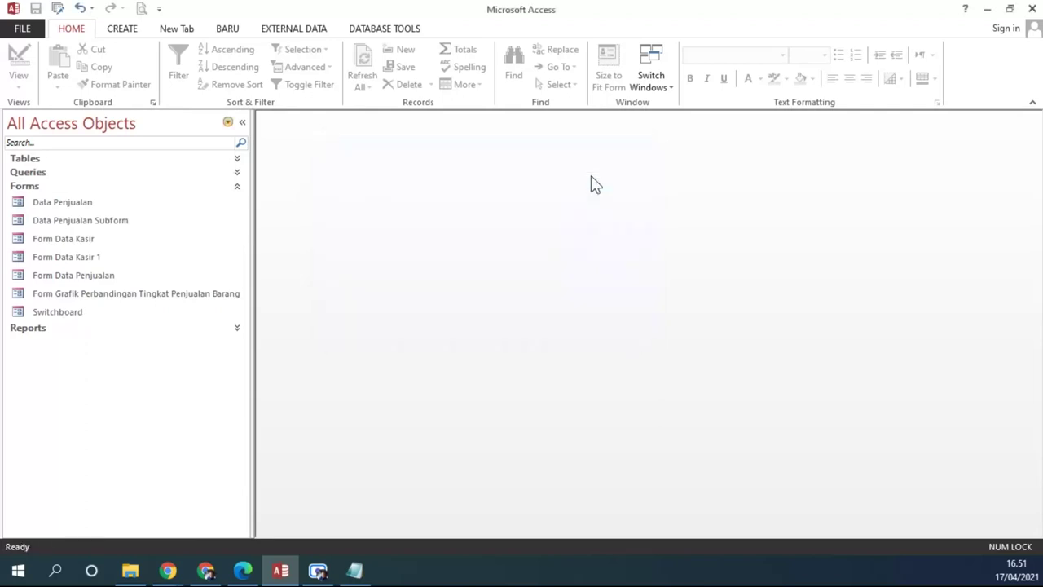
Reopen Switchboard Manager to show the list of switchboard pages.
left_click(127, 35)
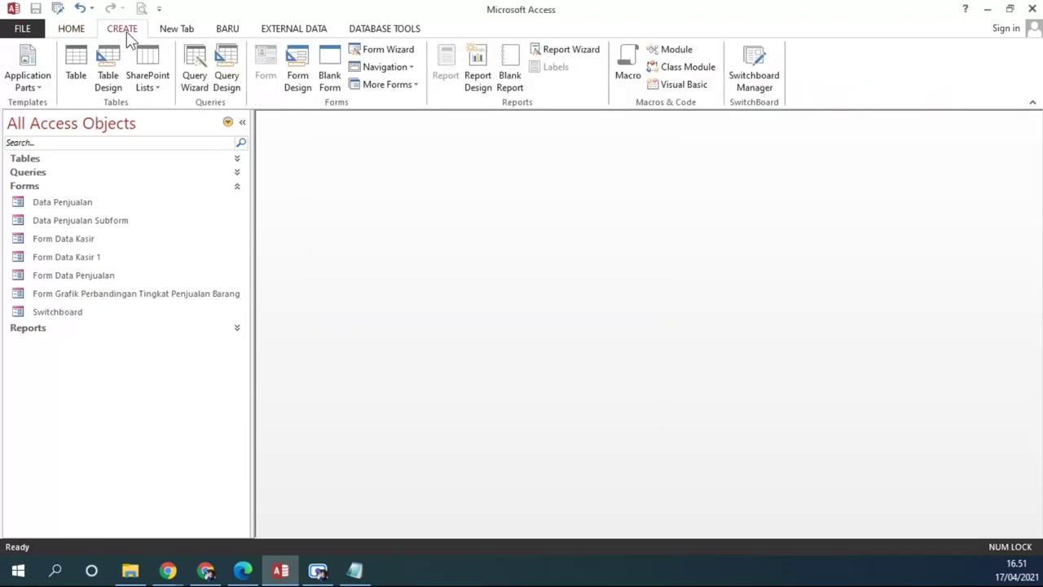
left_click(770, 86)
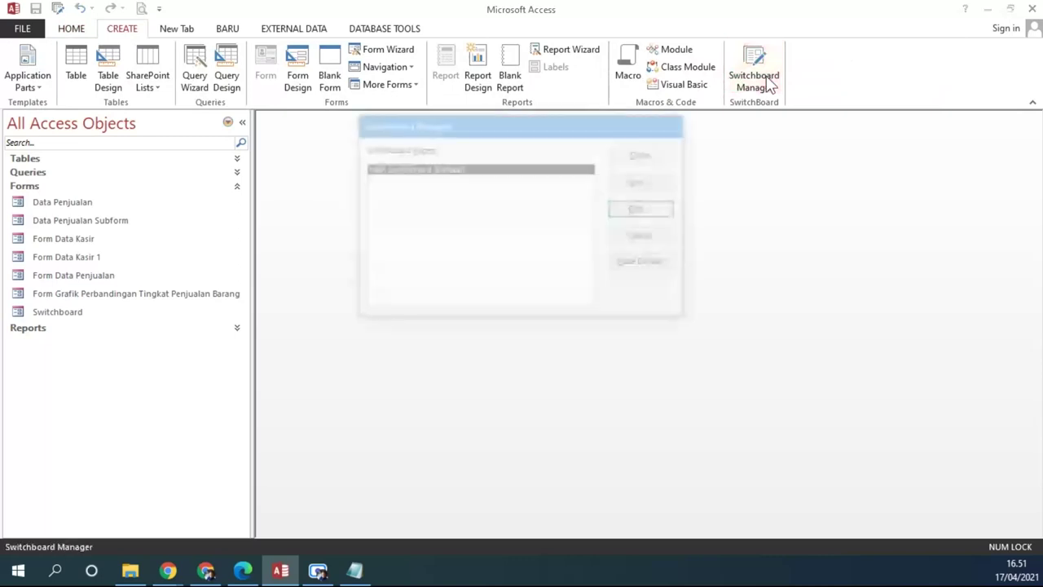
left_click_drag(505, 132, 424, 174)
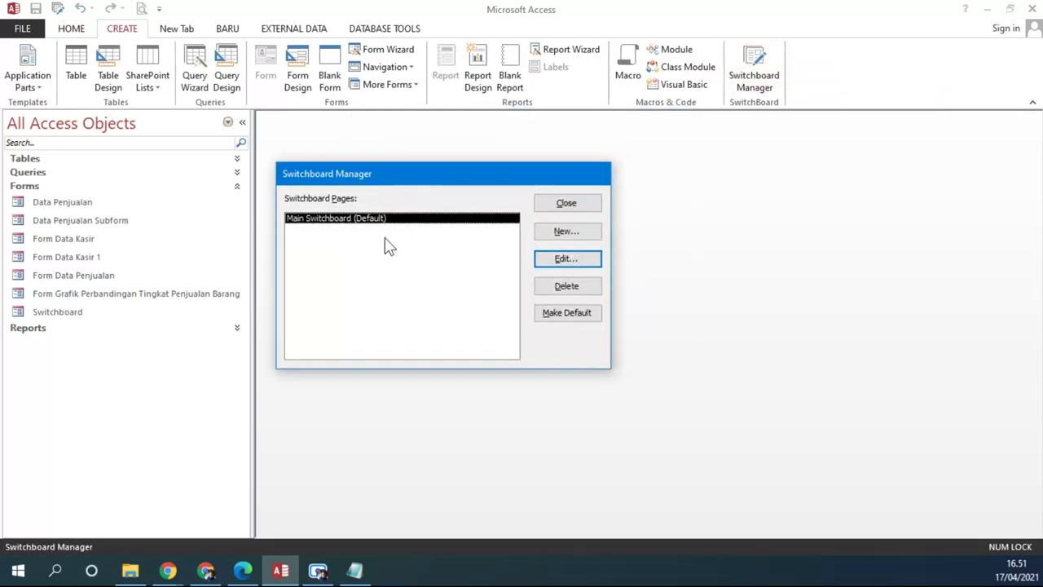
Switch to the exercise PDF in Edge, examine the required main menu and the Formulir and Laporan submenus, and return to Access.
left_click(243, 571)
scroll(458, 357, "down", 1)
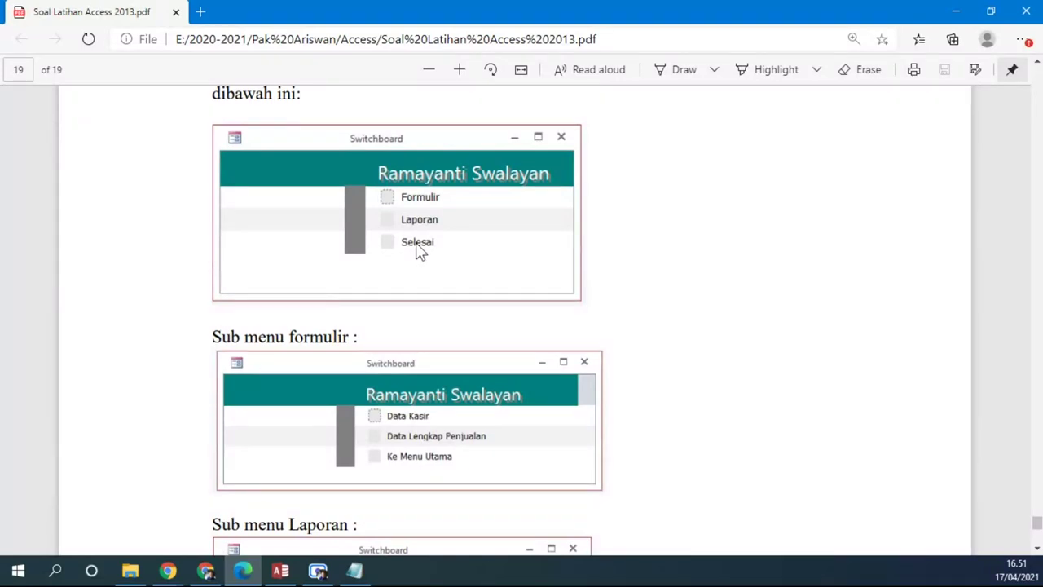
left_click(295, 564)
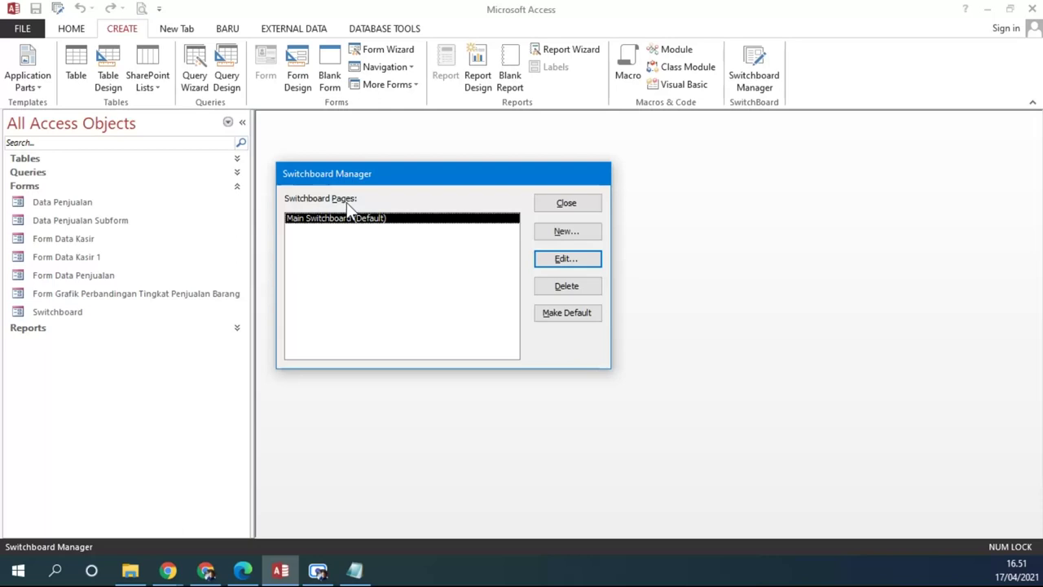
left_click(243, 571)
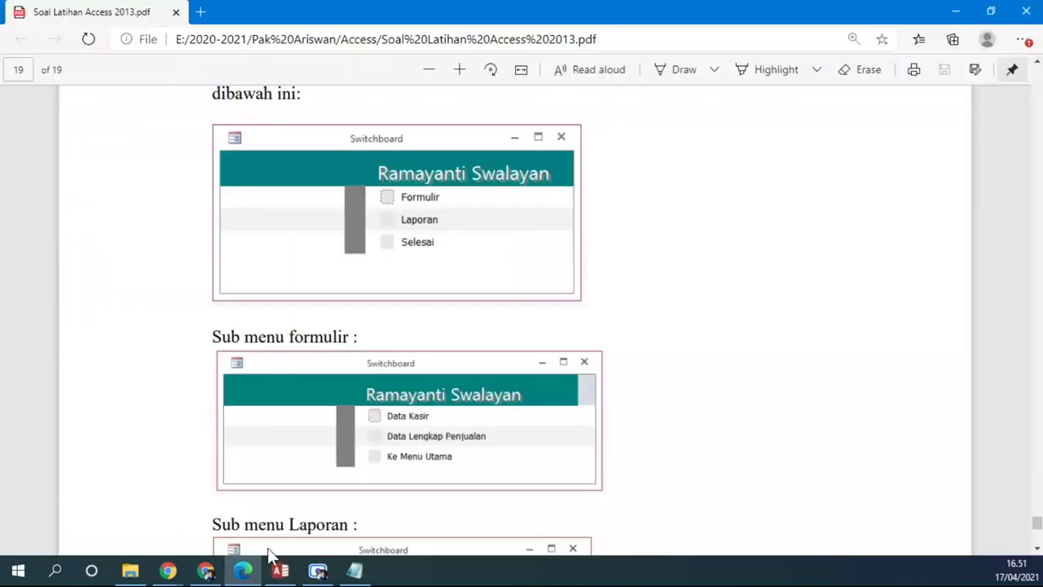
scroll(827, 369, "down", 2)
scroll(827, 369, "up", 2)
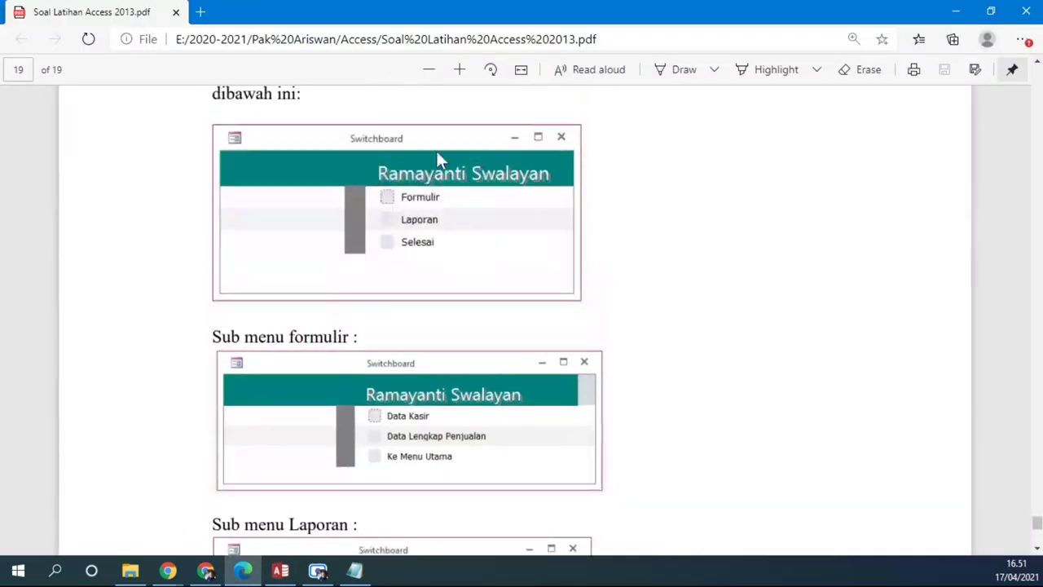
scroll(555, 300, "down", 2)
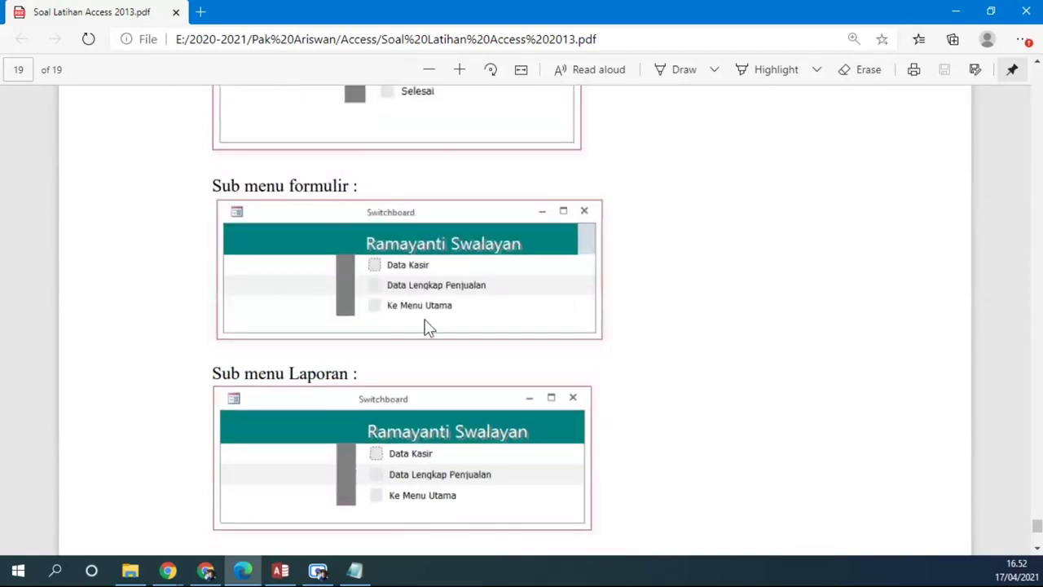
scroll(427, 326, "down", 3)
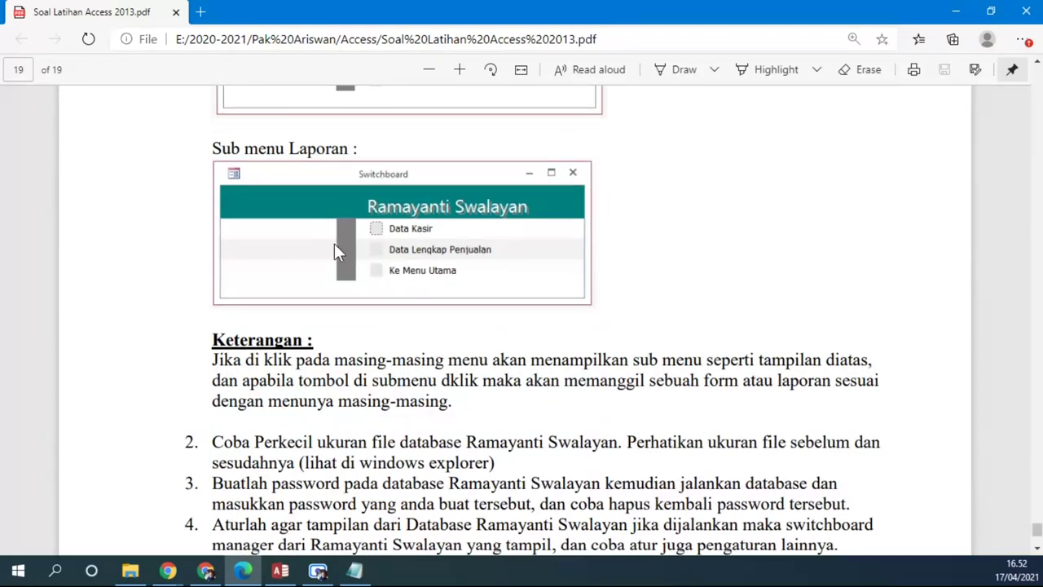
left_click(280, 570)
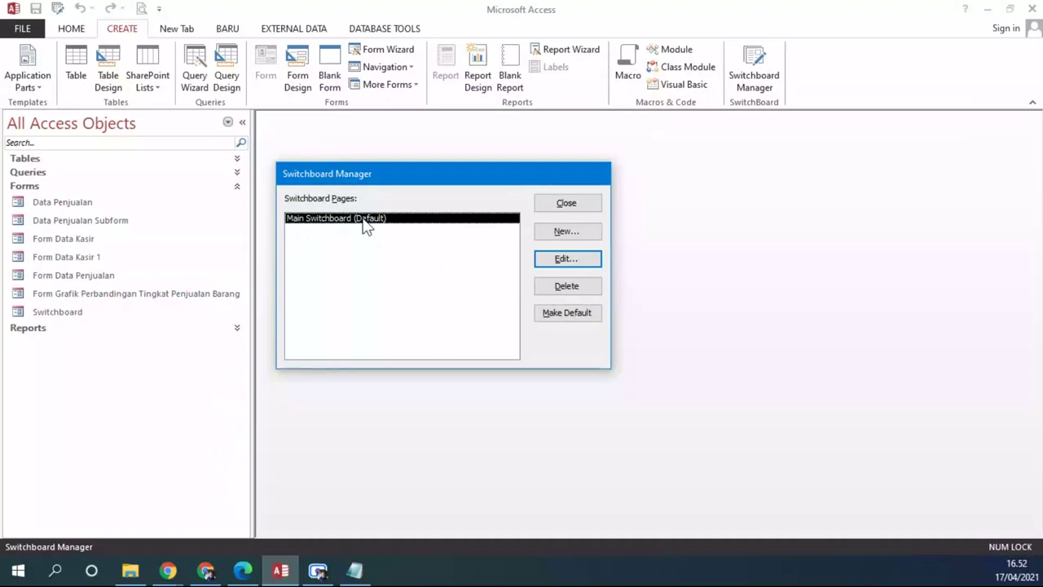
Create a new switchboard page named Formulir.
left_click(559, 234)
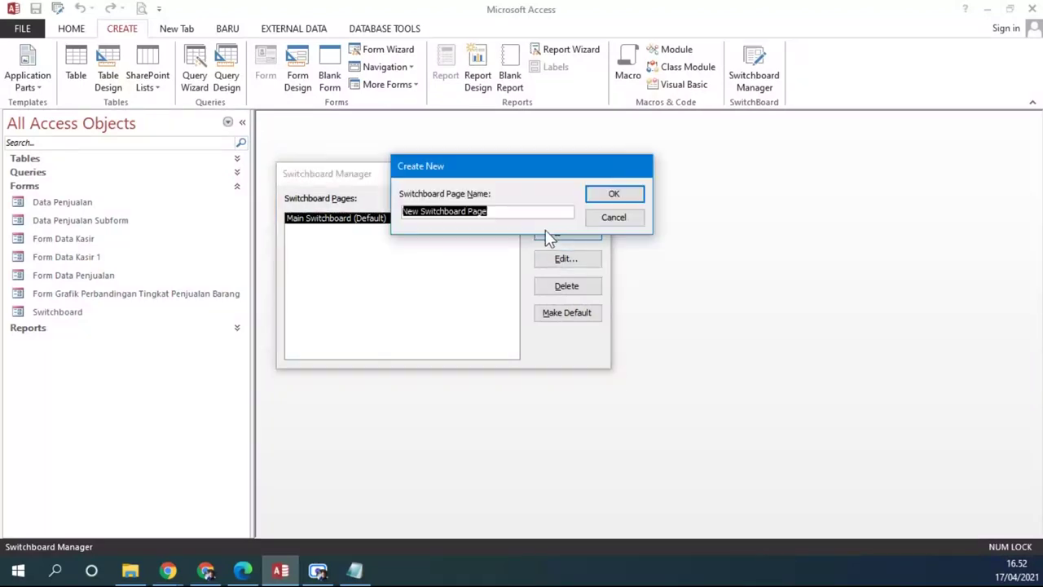
type("Formulir")
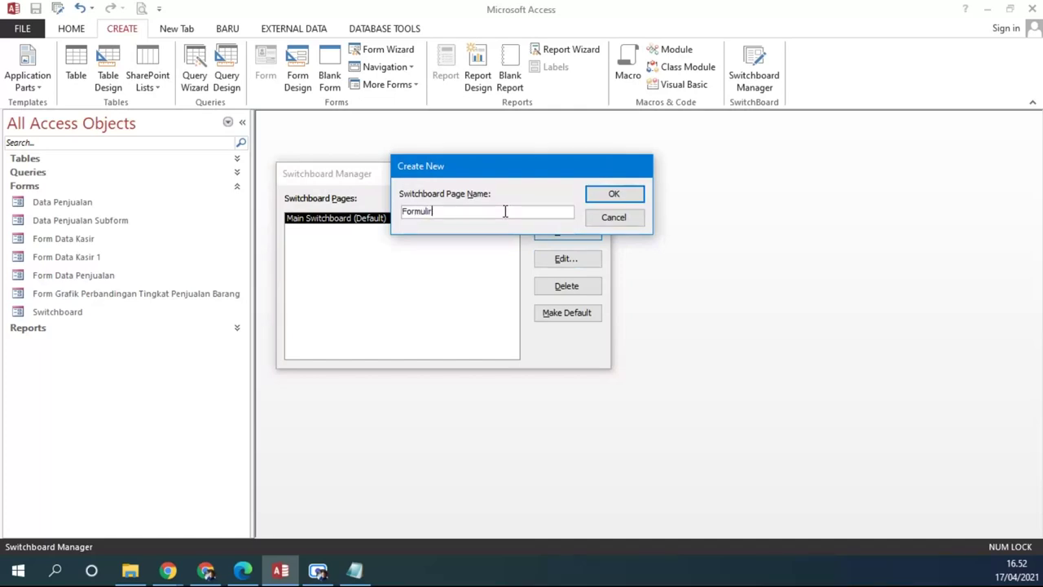
left_click(611, 194)
left_click(328, 230)
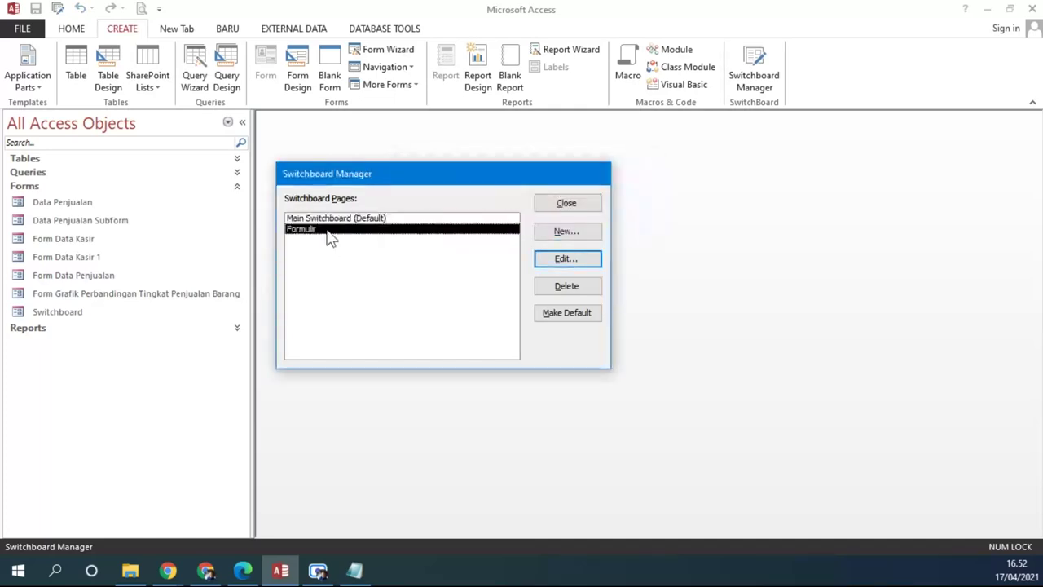
Create another switchboard page named Laporan.
left_click(567, 233)
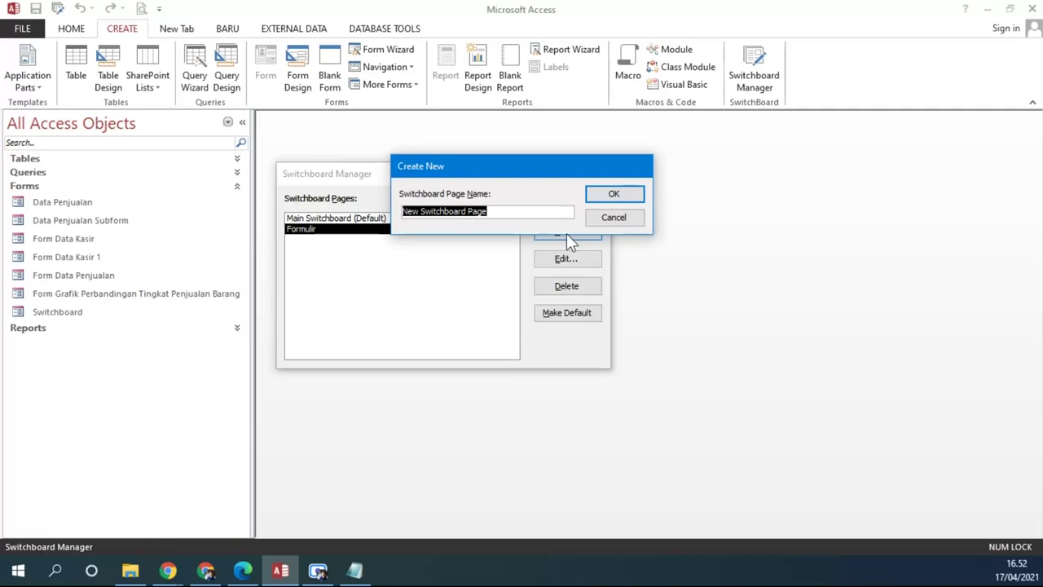
type("La")
key("BackSpace")
key("BackSpace")
type("Laporan")
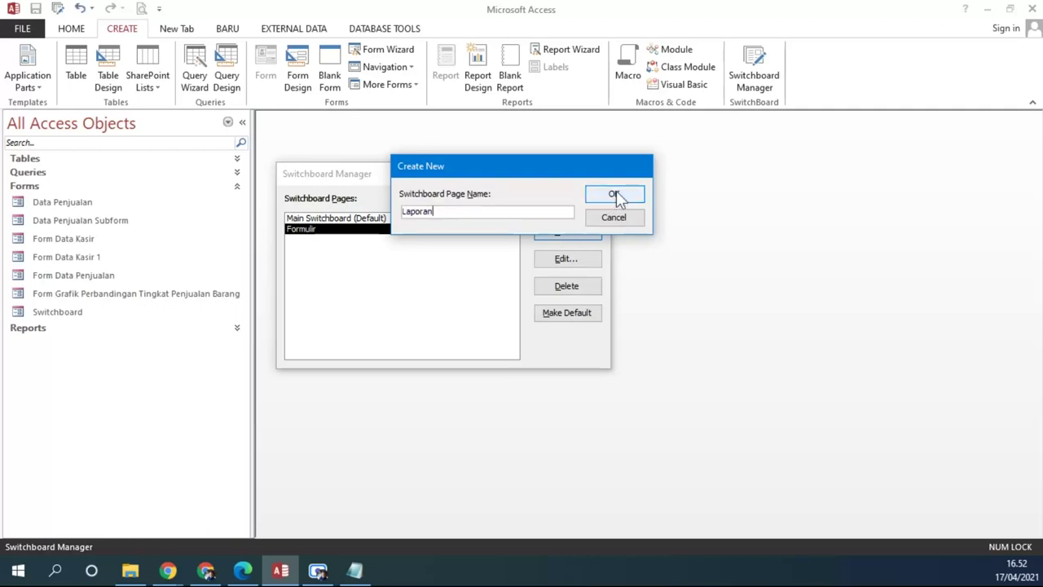
left_click(616, 194)
left_click(303, 241)
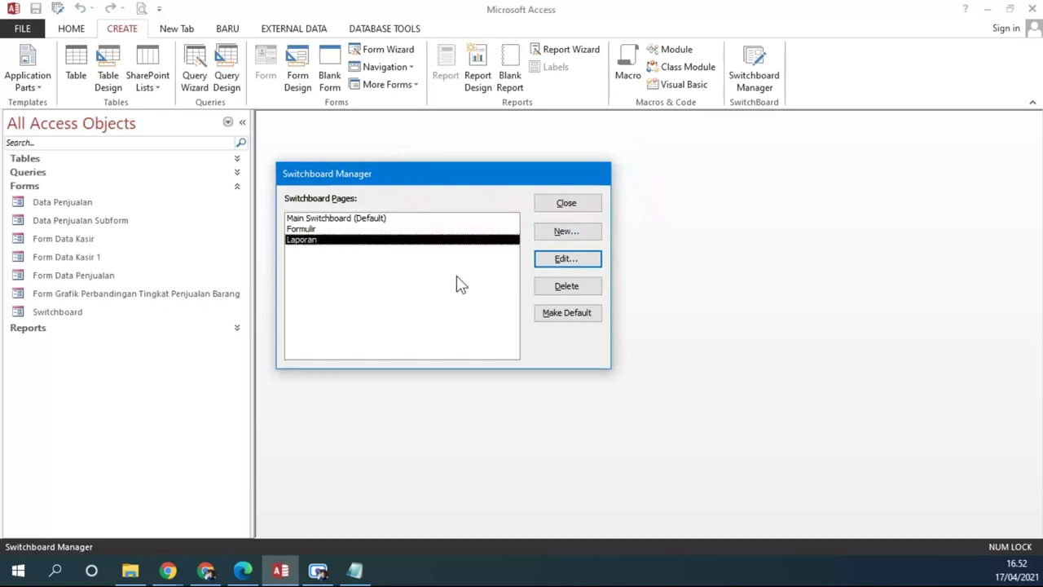
left_click(314, 230)
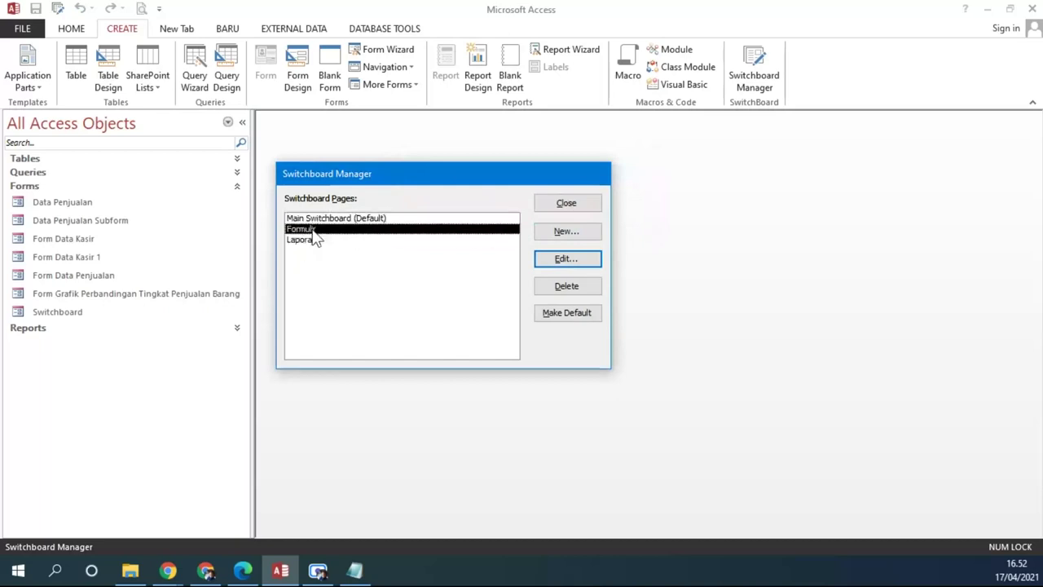
left_click(309, 239)
left_click(315, 231)
left_click(316, 241)
left_click(336, 220)
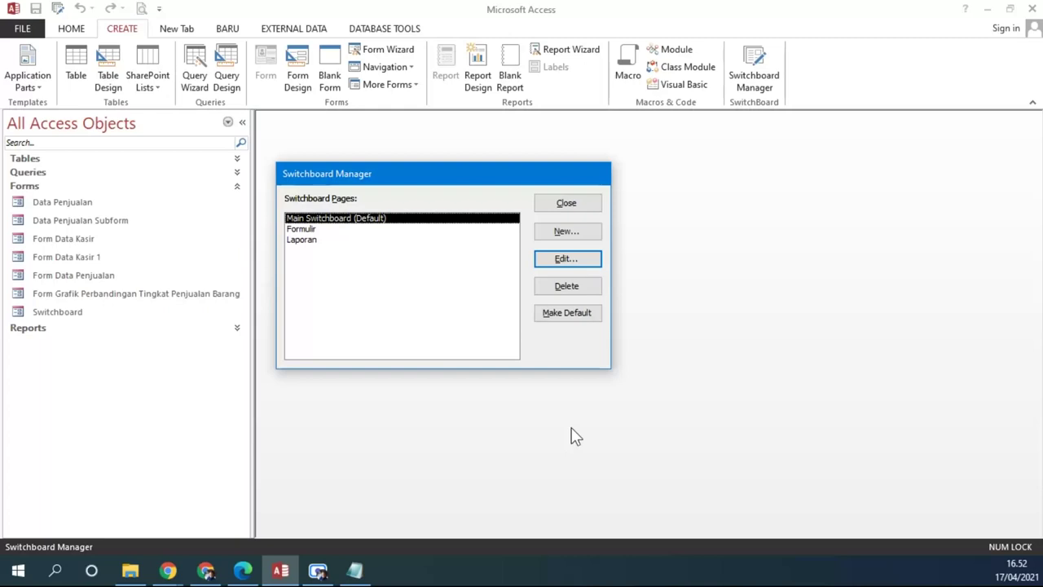
left_click(310, 231)
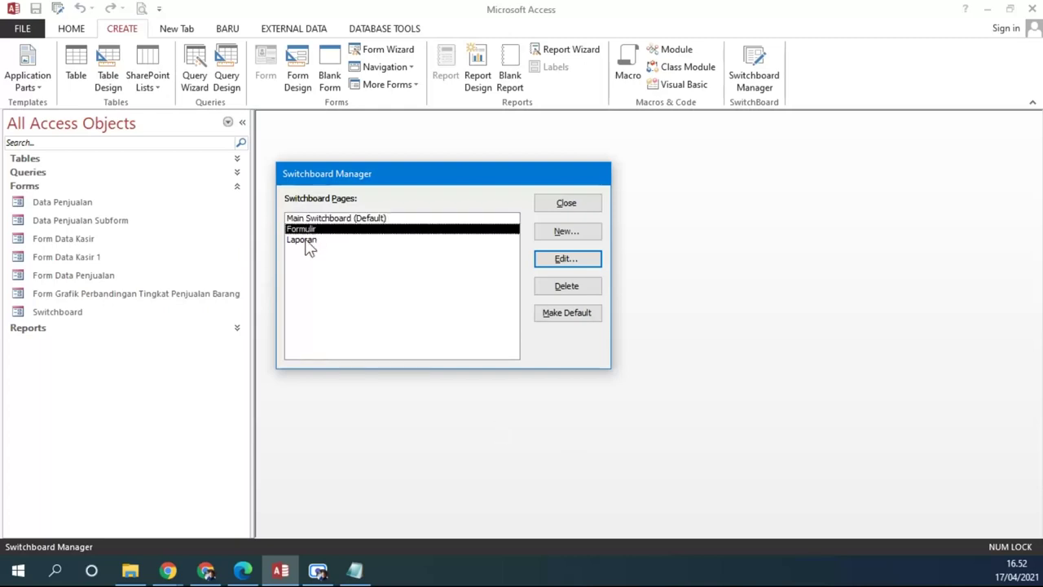
Open the Formulir switchboard page for editing.
left_click(306, 239)
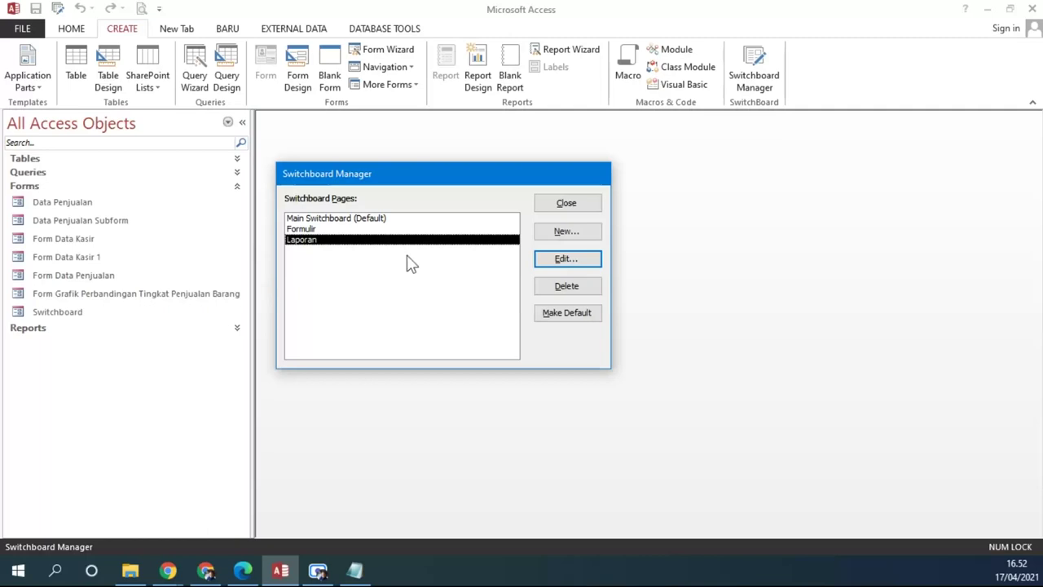
left_click(328, 229)
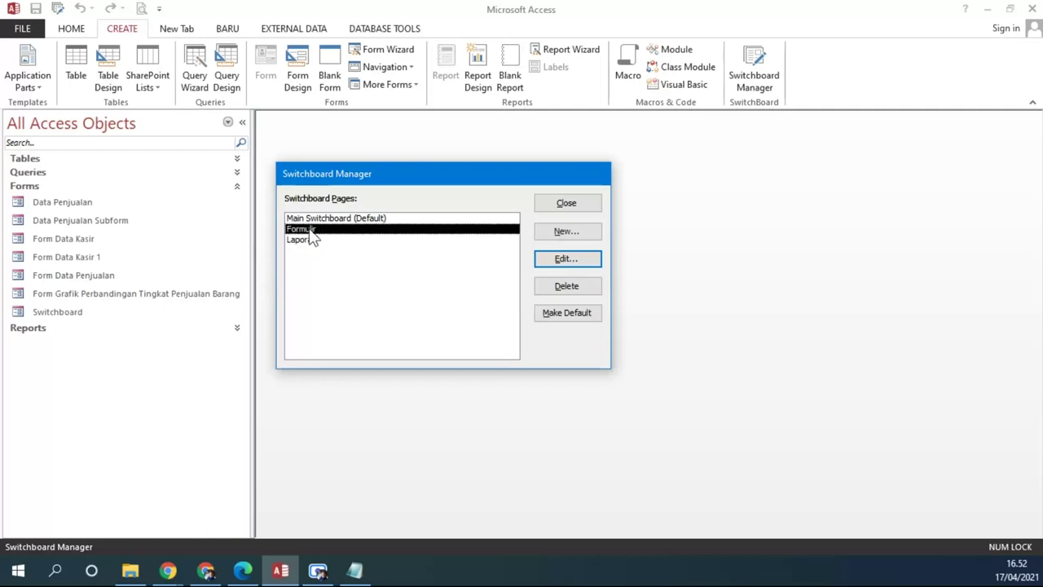
double_click(322, 232)
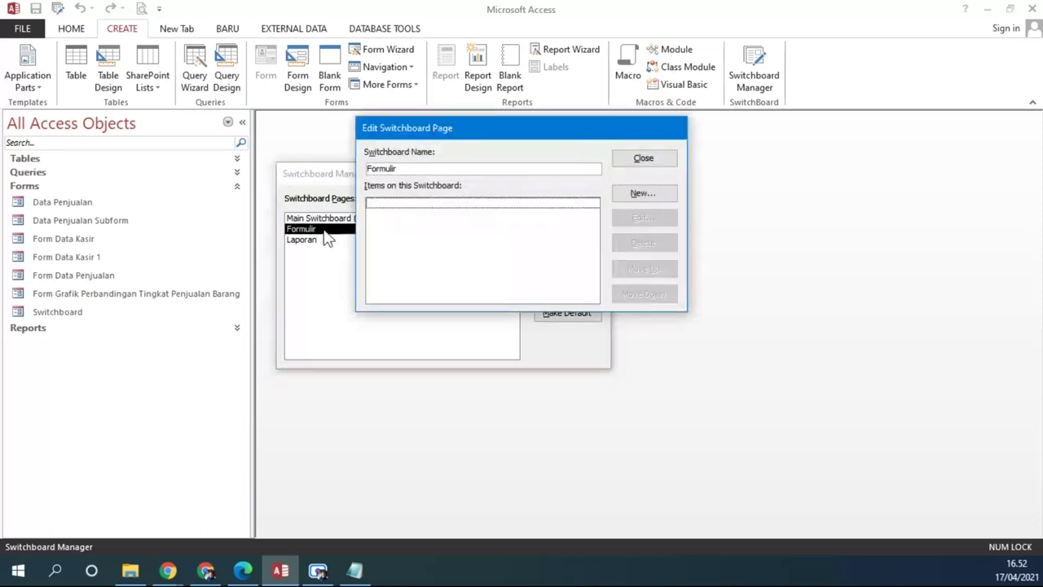
Switch to the exercise PDF in Edge, examine the items required in the Formulir submenu, and return to Access.
left_click(243, 571)
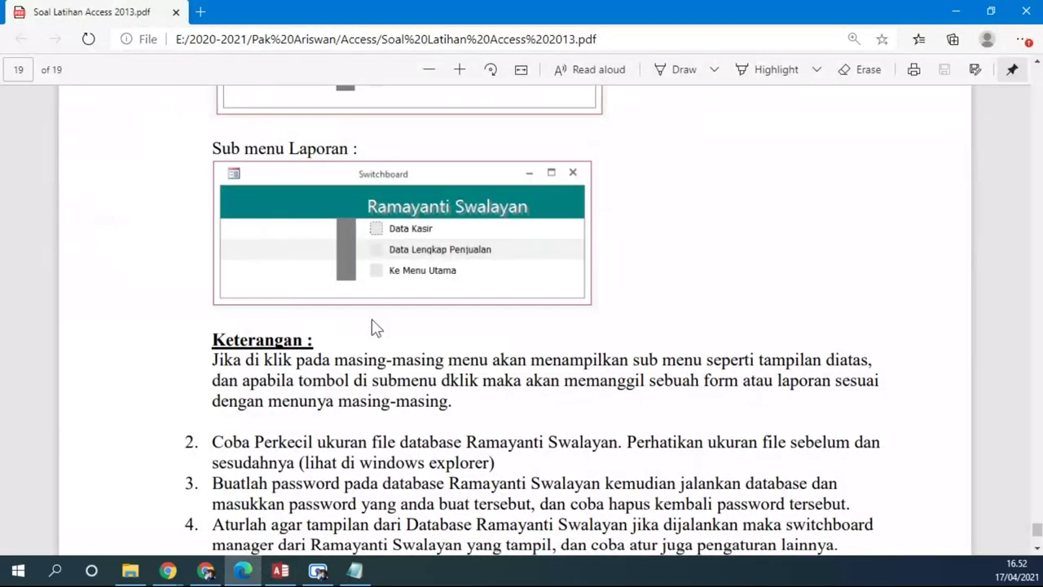
scroll(408, 314, "up", 5)
scroll(520, 297, "down", 1)
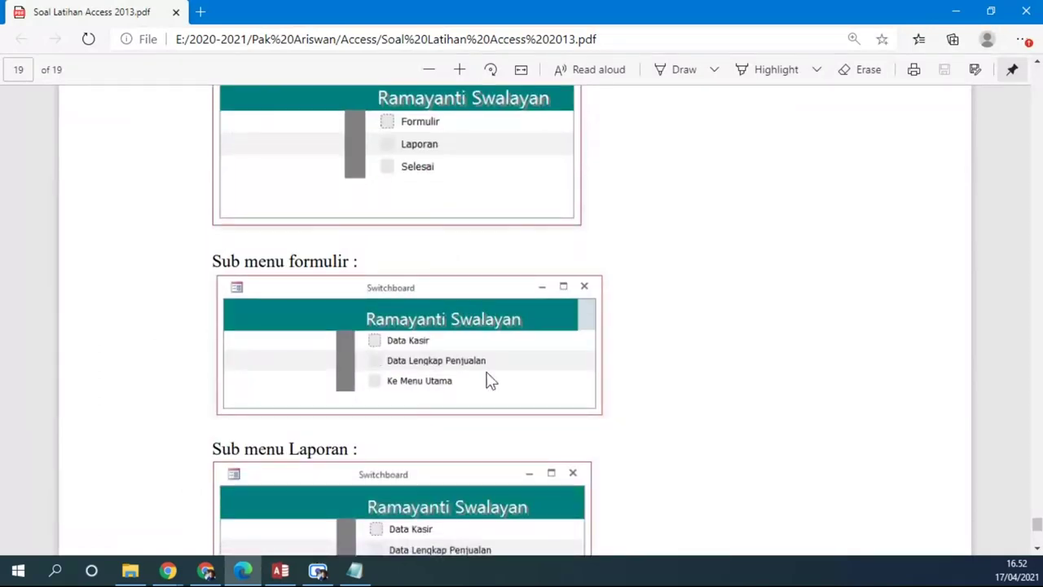
scroll(391, 274, "down", 1)
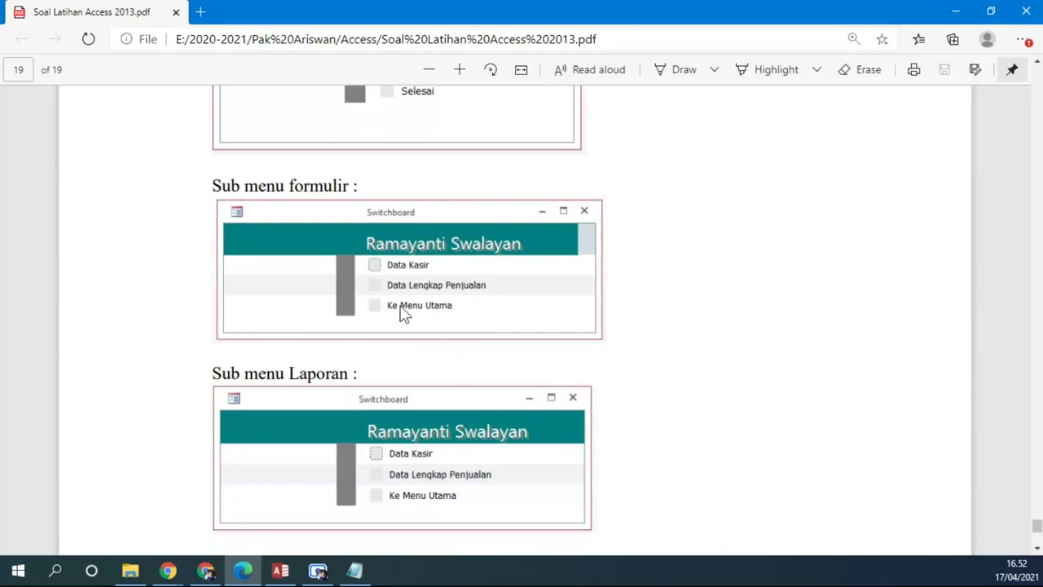
left_click(282, 570)
Start a new item on the Formulir page with the text Data Kasir, checking it against the exercise PDF.
left_click(639, 194)
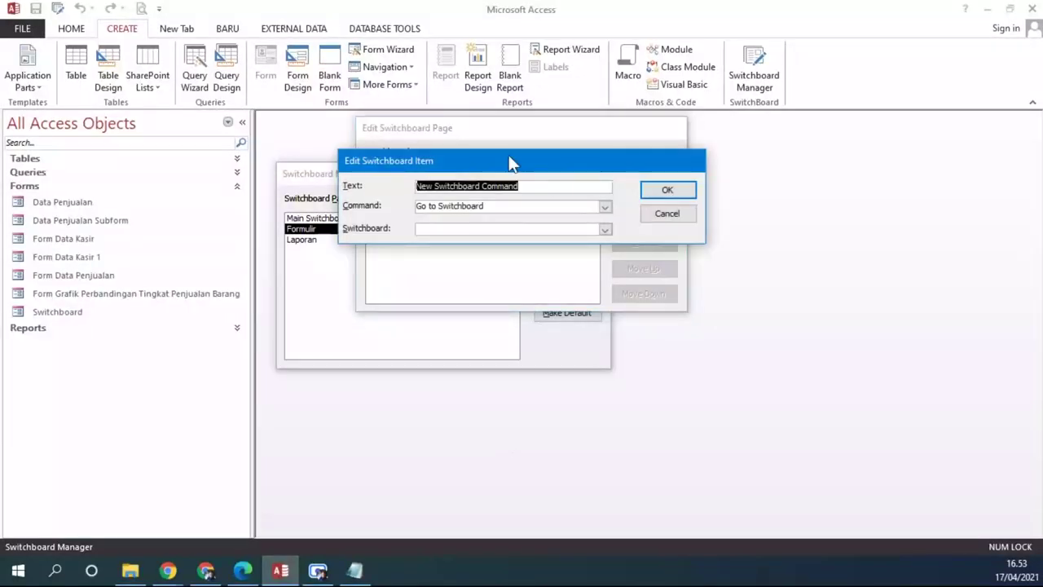
left_click_drag(508, 156, 565, 151)
type("Data Kasir")
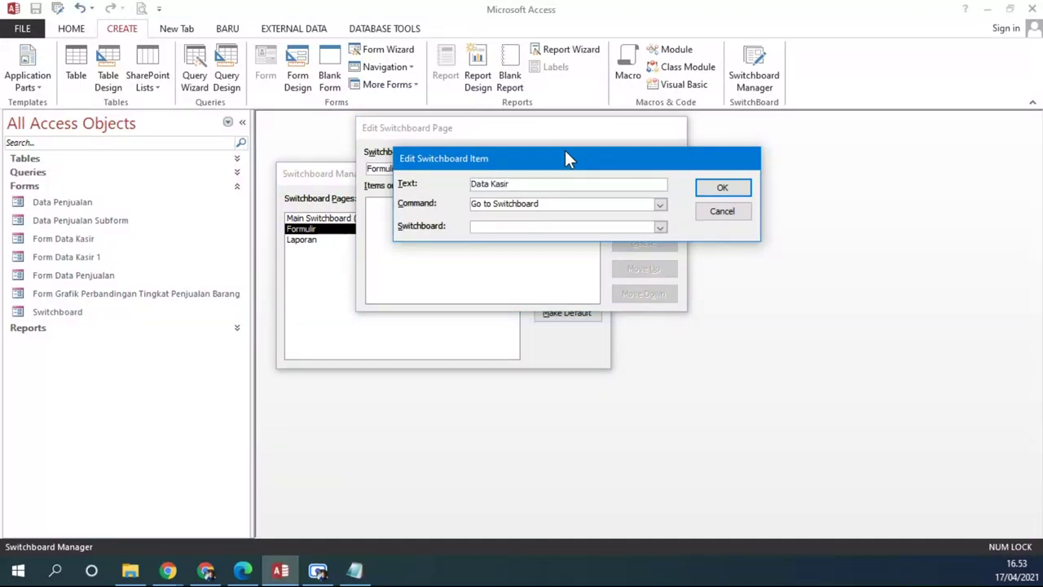
left_click_drag(565, 155, 508, 130)
left_click(255, 570)
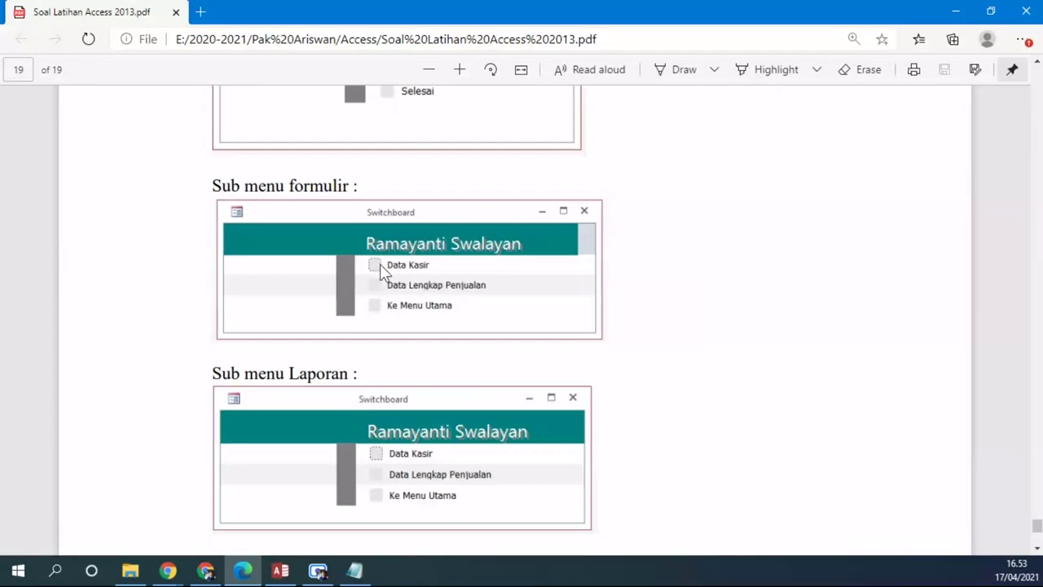
left_click(291, 577)
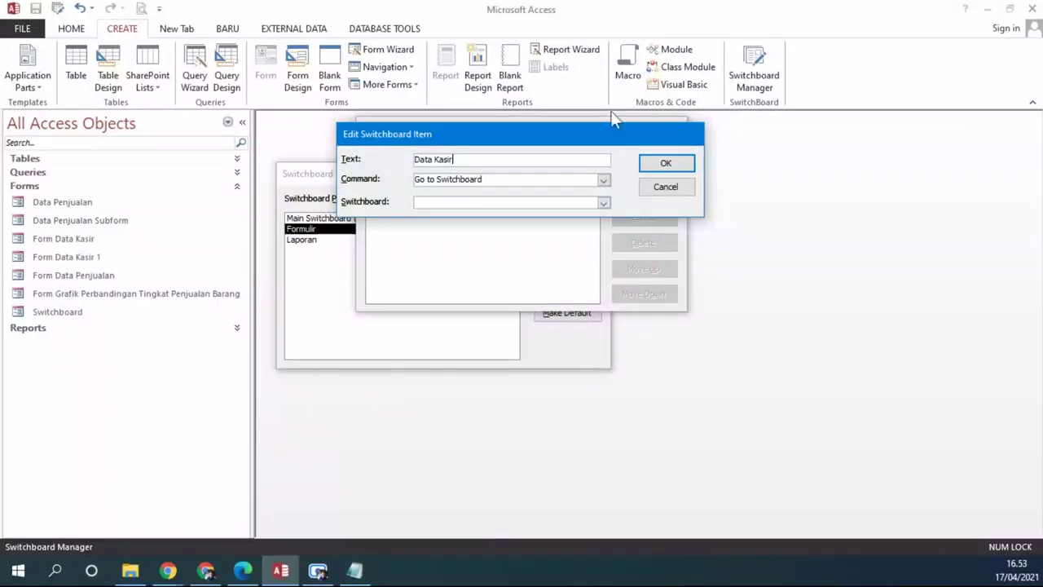
Set the Data Kasir item to Open Form in Edit Mode with Form Data Kasir and save it.
left_click(604, 179)
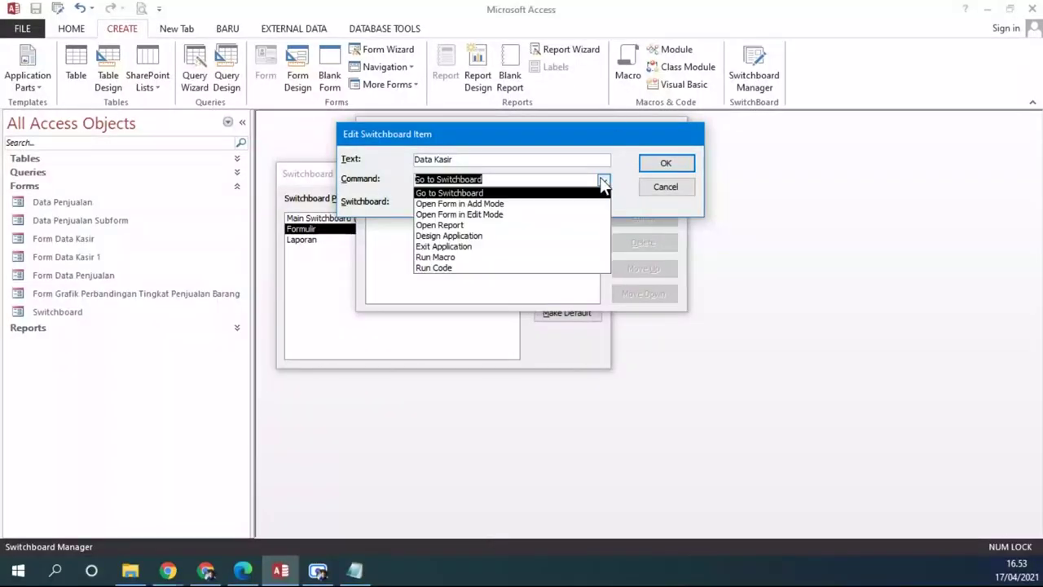
left_click(501, 214)
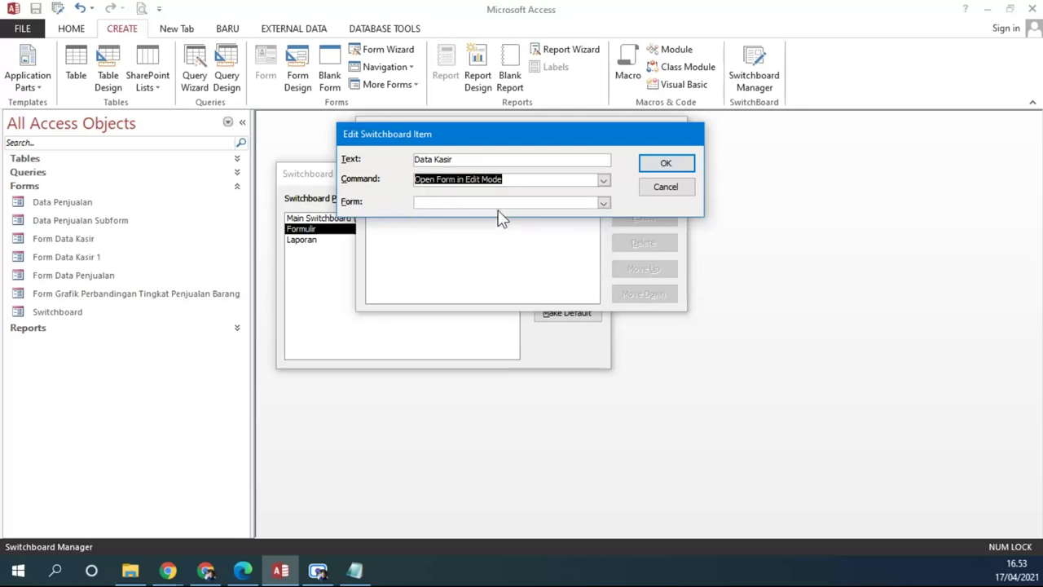
left_click(604, 203)
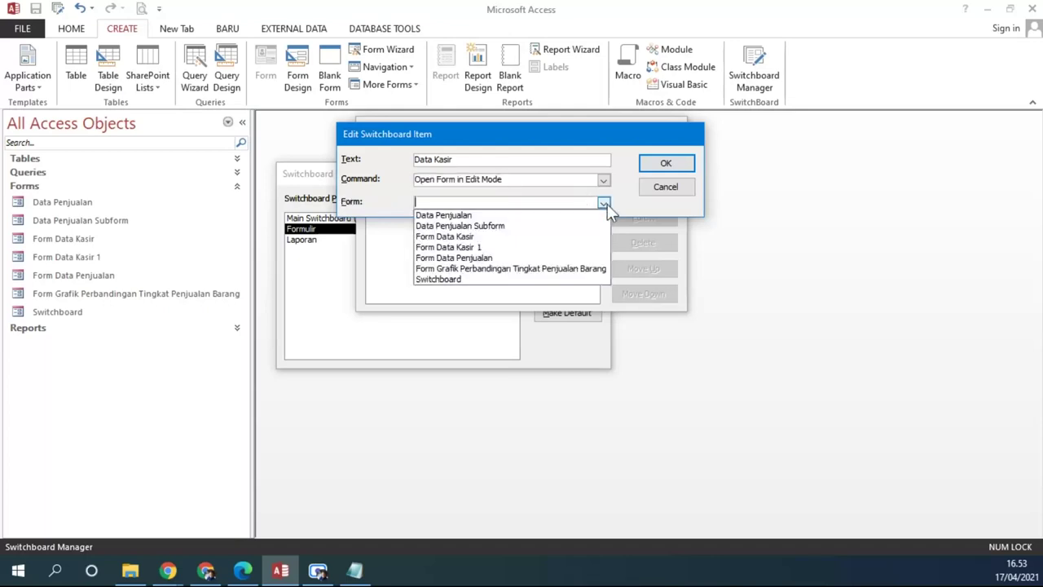
left_click(476, 237)
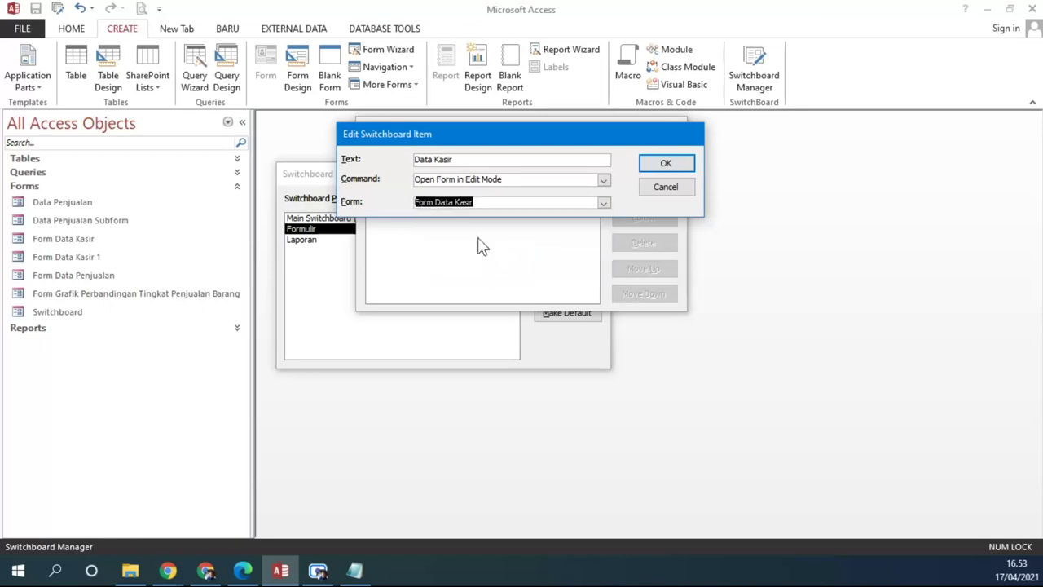
left_click(660, 165)
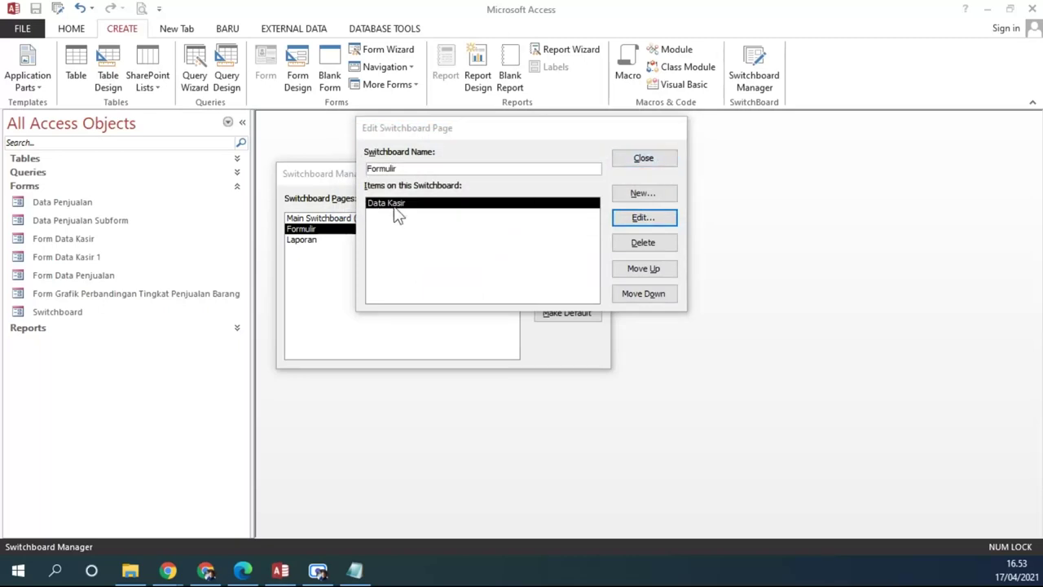
Reopen the Data Kasir item to review its command and form, and close it without changes.
left_click(635, 218)
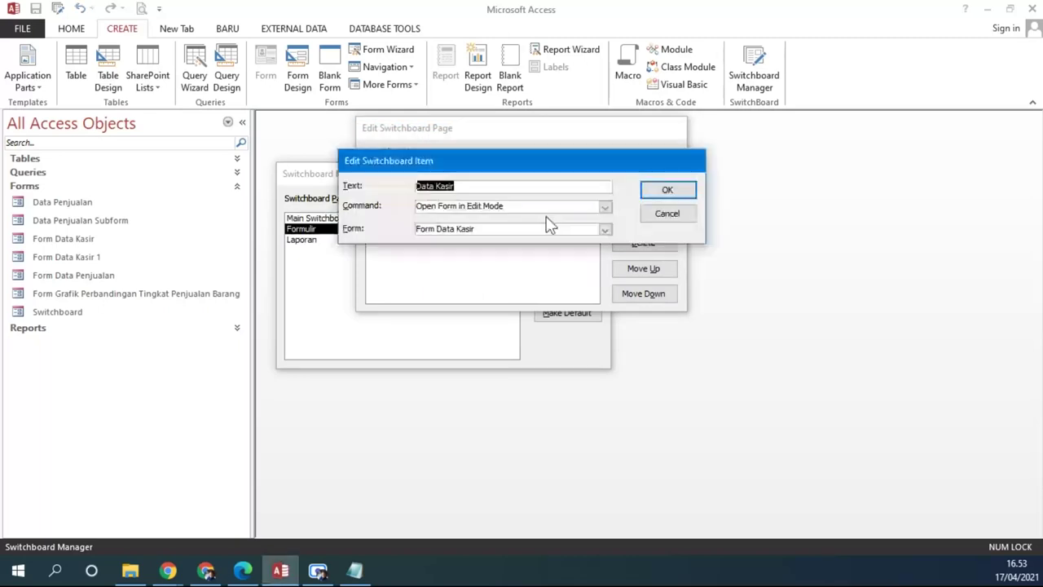
left_click_drag(523, 208, 407, 206)
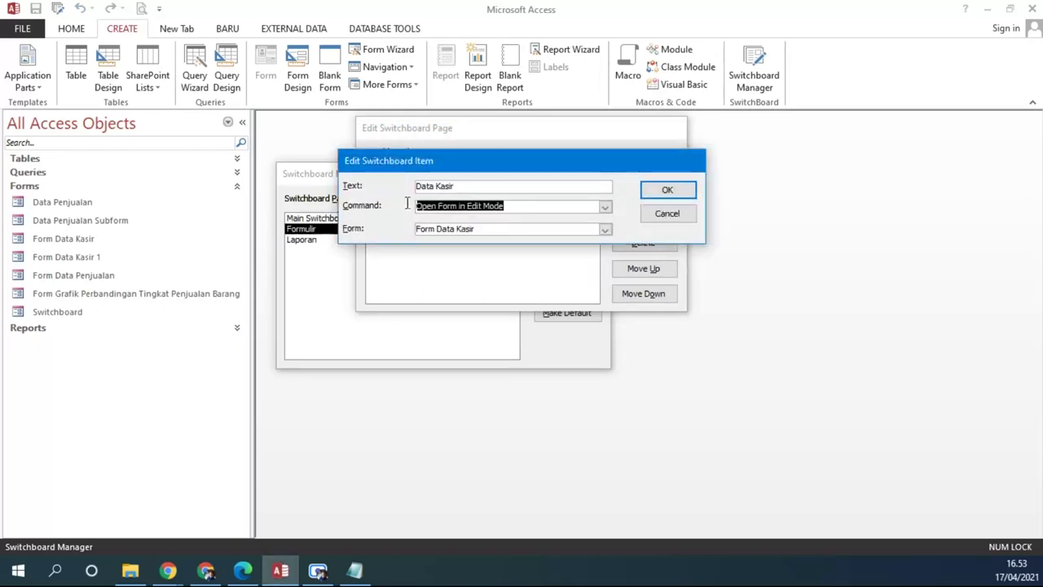
left_click(467, 229)
left_click_drag(467, 230, 399, 223)
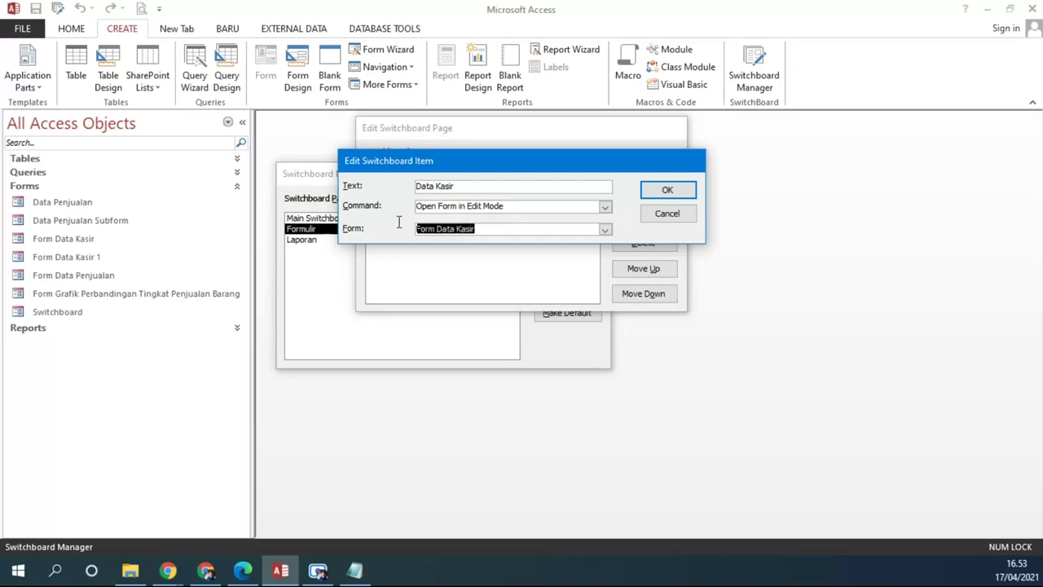
left_click(667, 193)
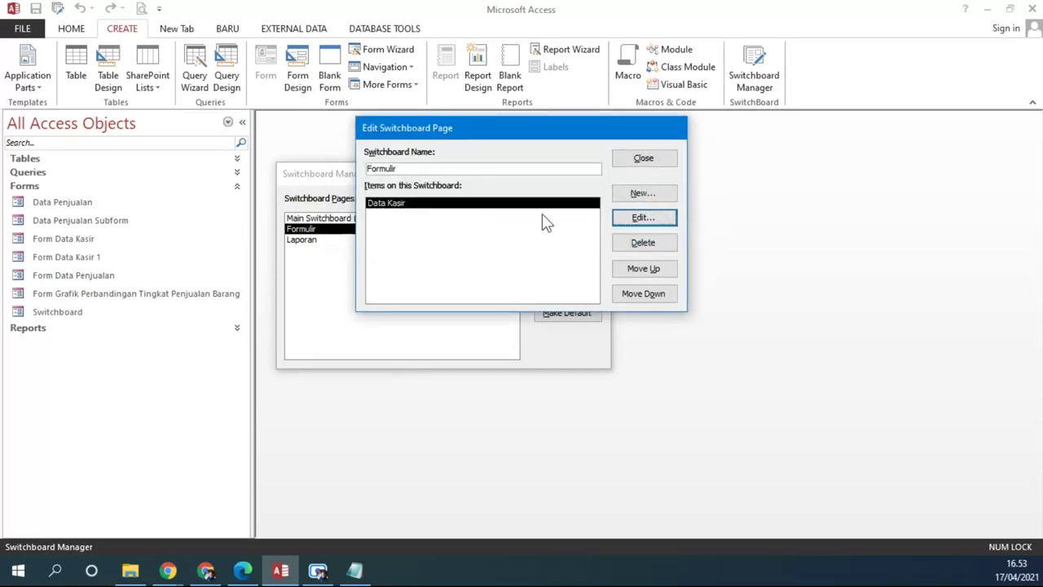
Start another Formulir page item with the text Data Lengkap Penjualan, consulting the exercise PDF for the wording.
left_click(644, 193)
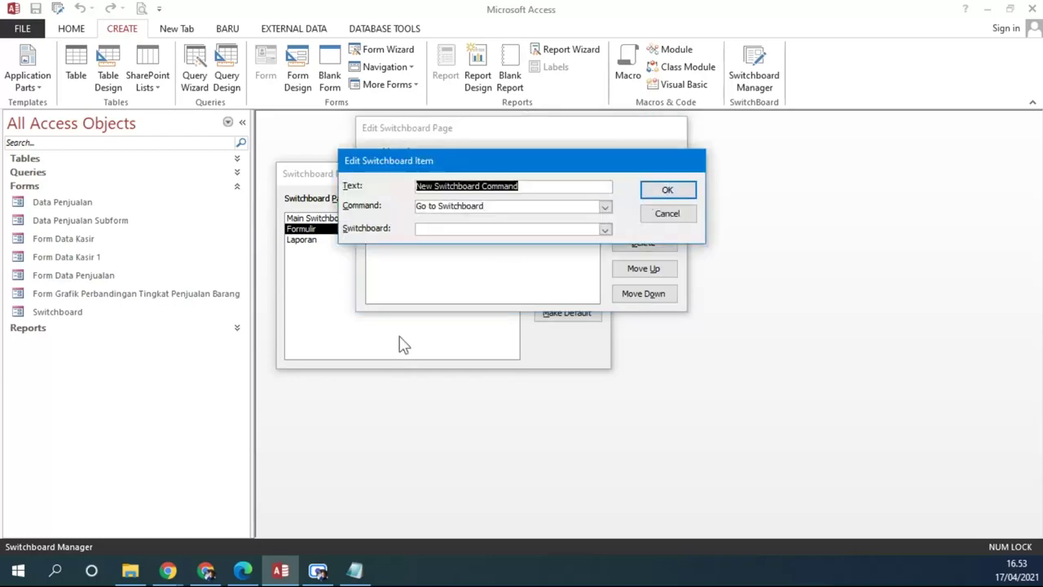
left_click(243, 571)
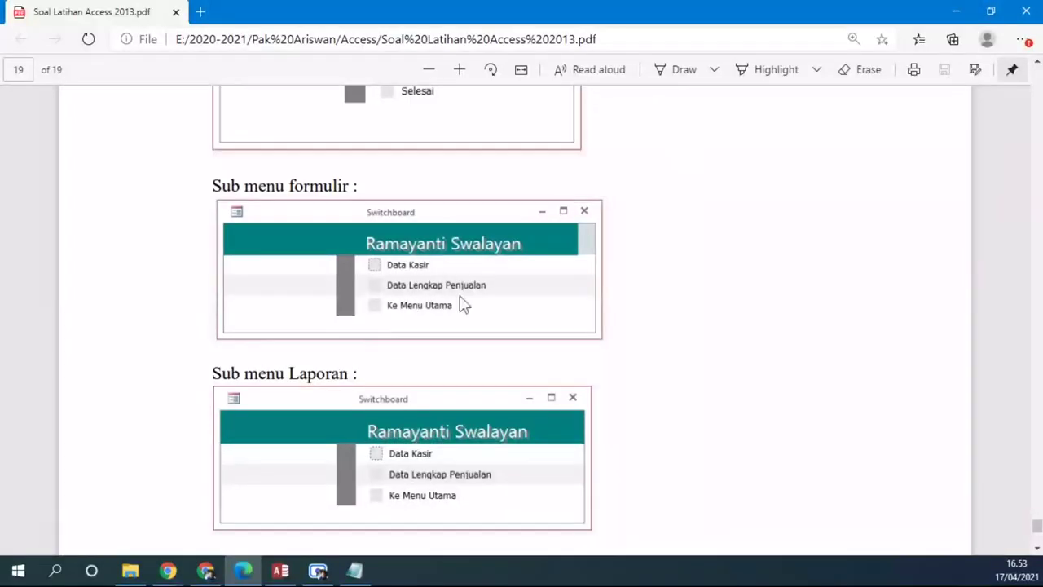
left_click(280, 571)
type("Data")
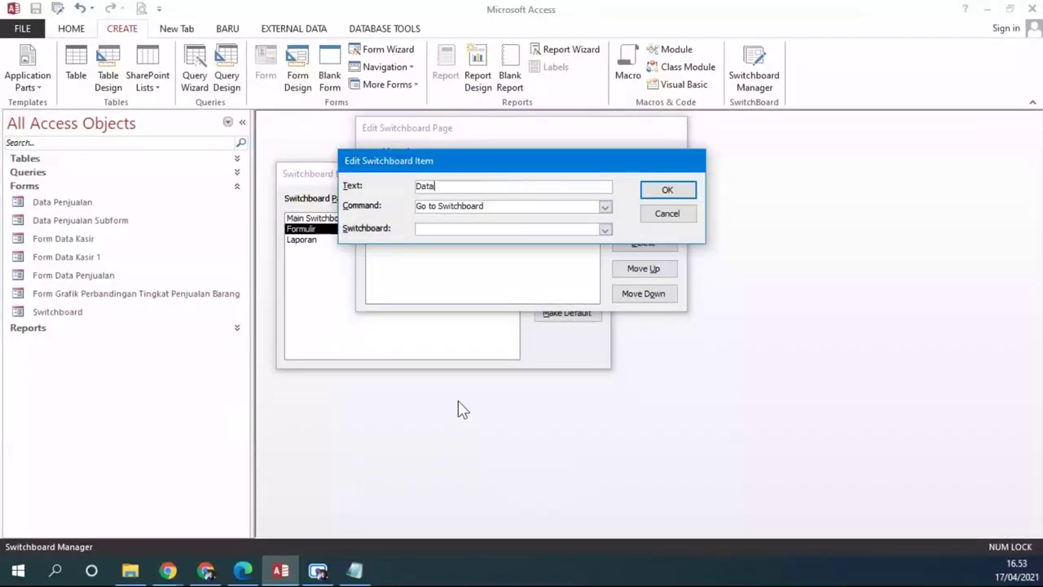
type(" Lengkap Penjualan")
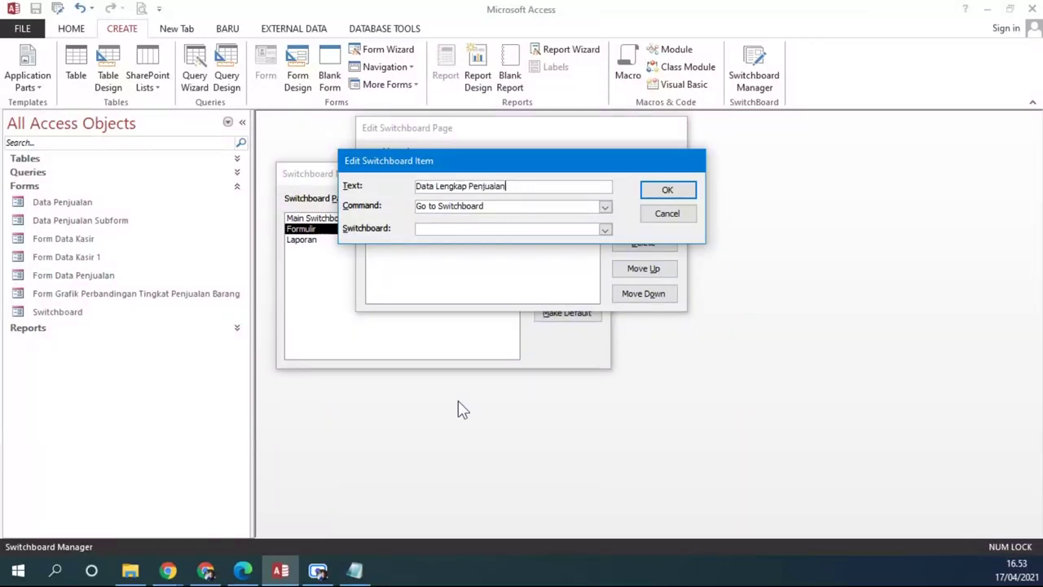
Set the Data Lengkap Penjualan item to Open Form in Edit Mode with Form Data Penjualan and save it.
left_click(605, 208)
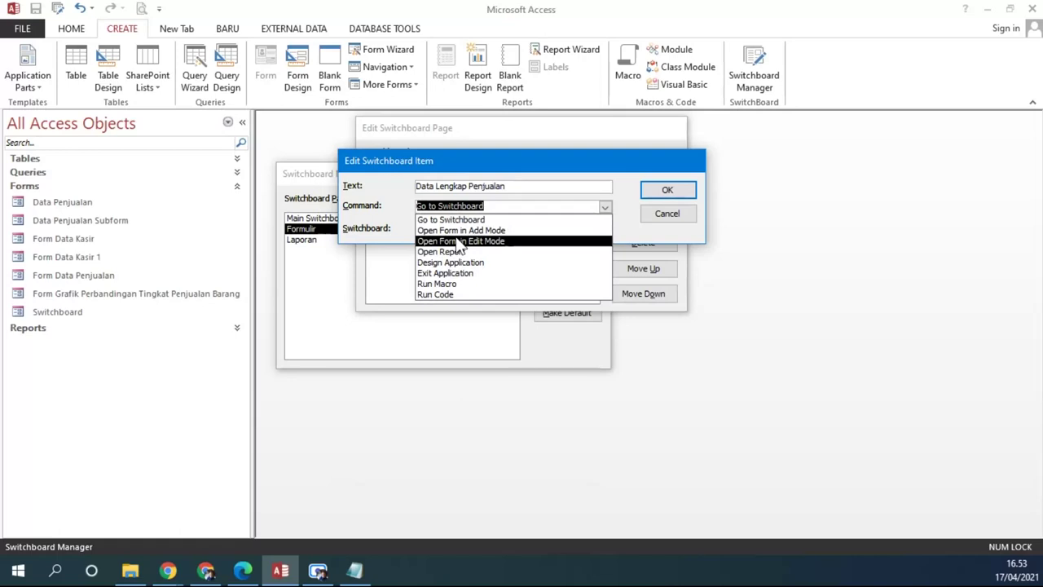
left_click(456, 241)
left_click(605, 229)
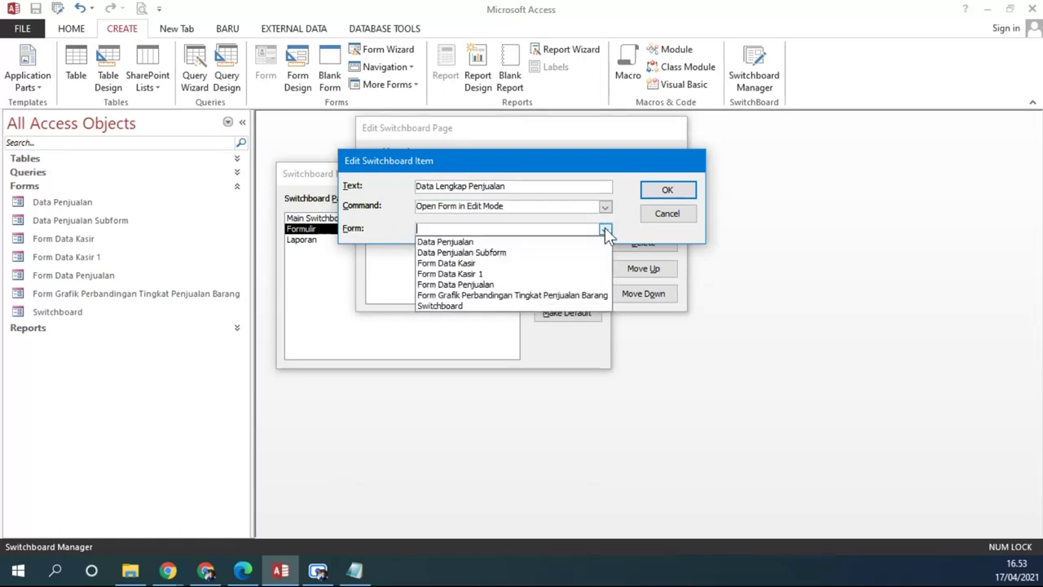
left_click(465, 287)
left_click(670, 189)
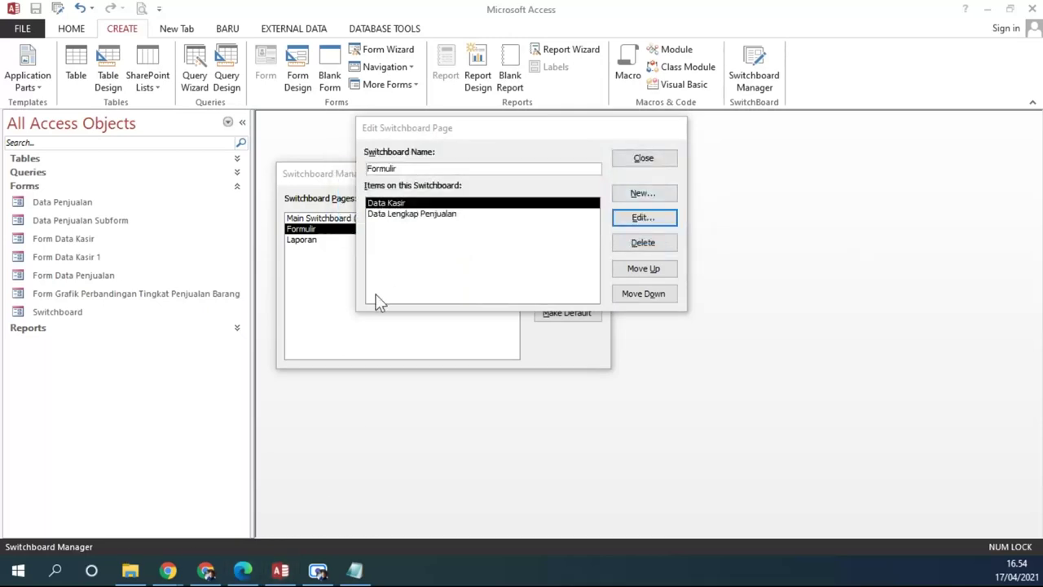
Check the last Formulir submenu item in the exercise PDF, and in Access move the page editor clear of the switchboard pages list.
left_click(243, 571)
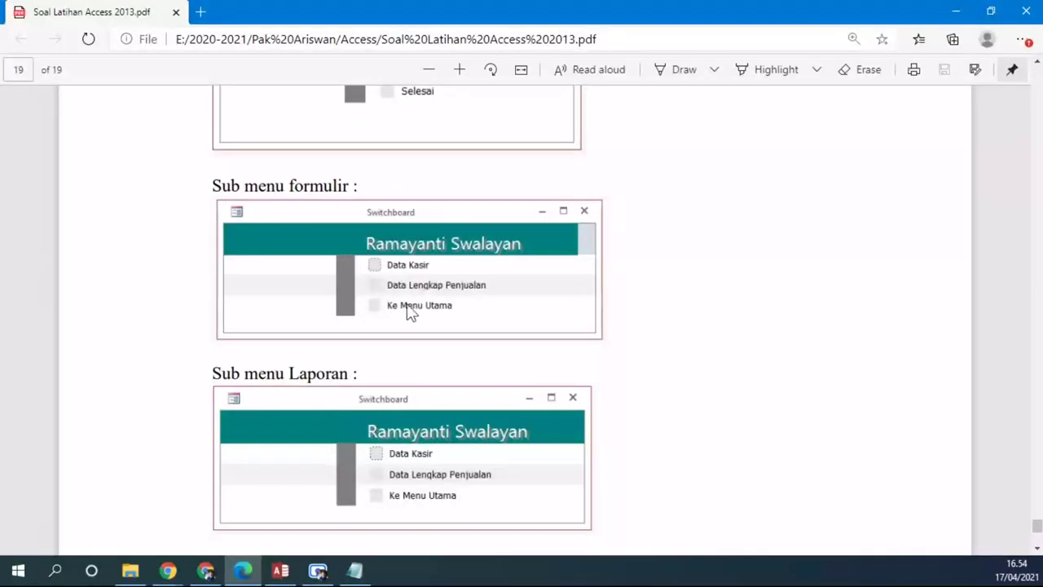
left_click(280, 571)
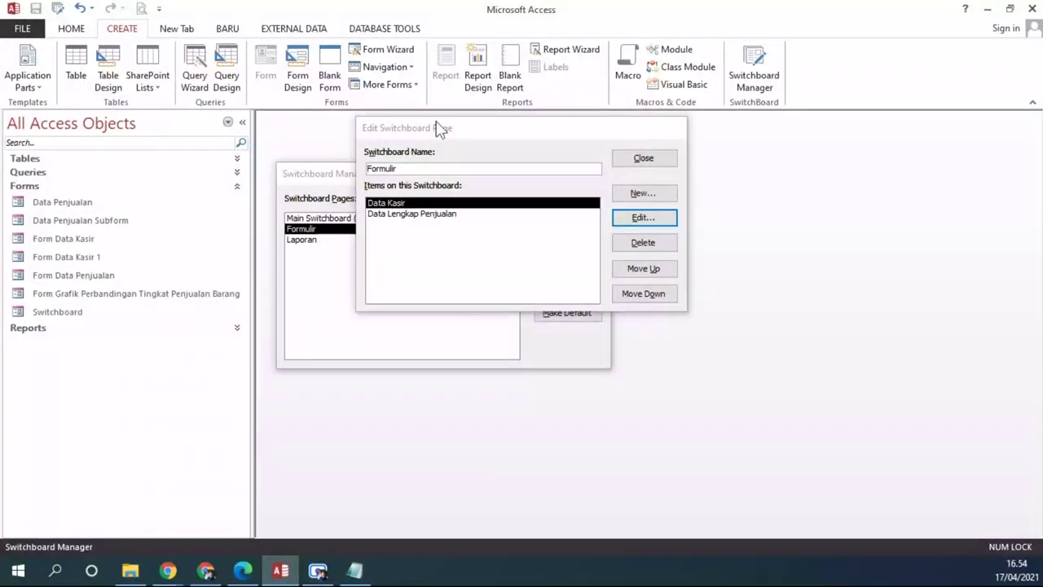
left_click_drag(440, 129, 551, 277)
left_click_drag(489, 282, 389, 235)
double_click(374, 272)
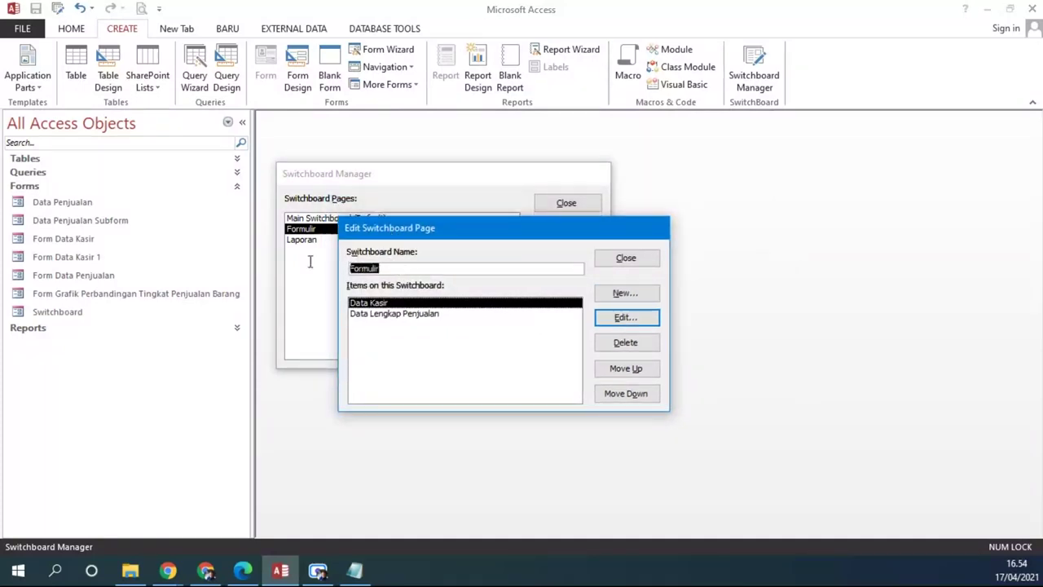
left_click_drag(434, 229, 385, 268)
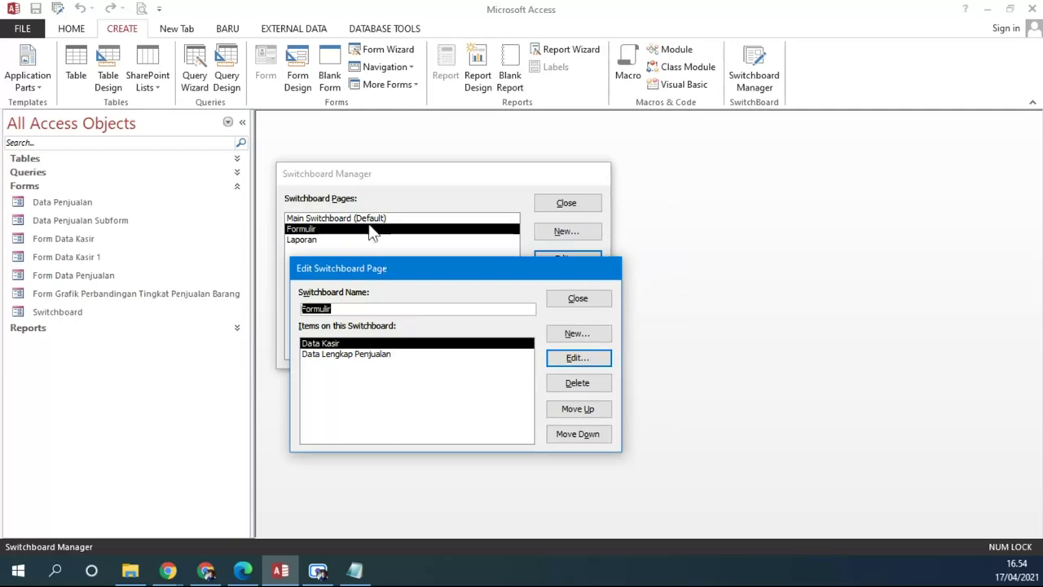
left_click(395, 356)
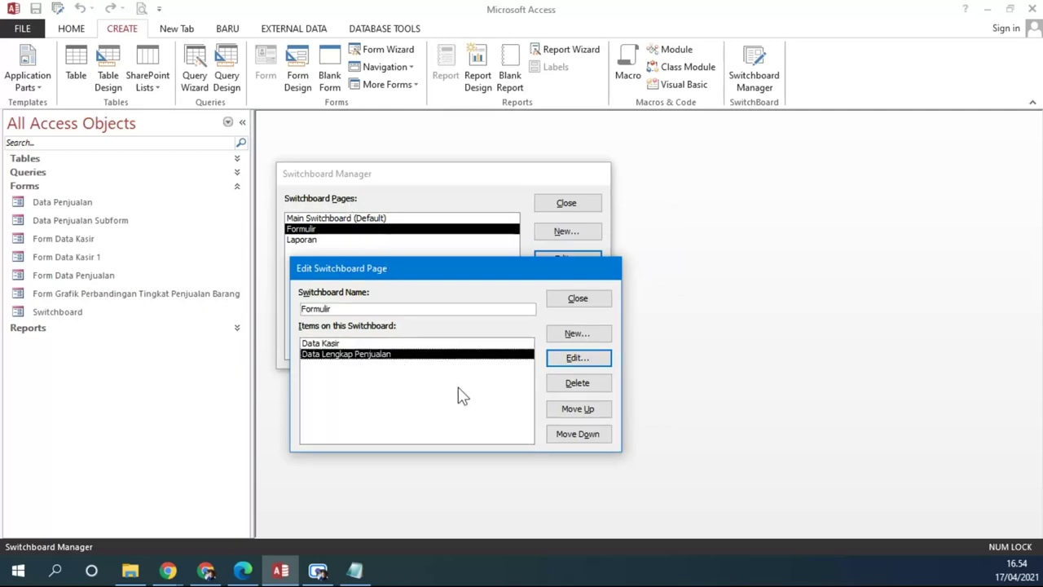
Add a Ke Menu Utama item to the Formulir page with the Go to Switchboard command targeting Main Switchboard, and save it.
left_click(576, 333)
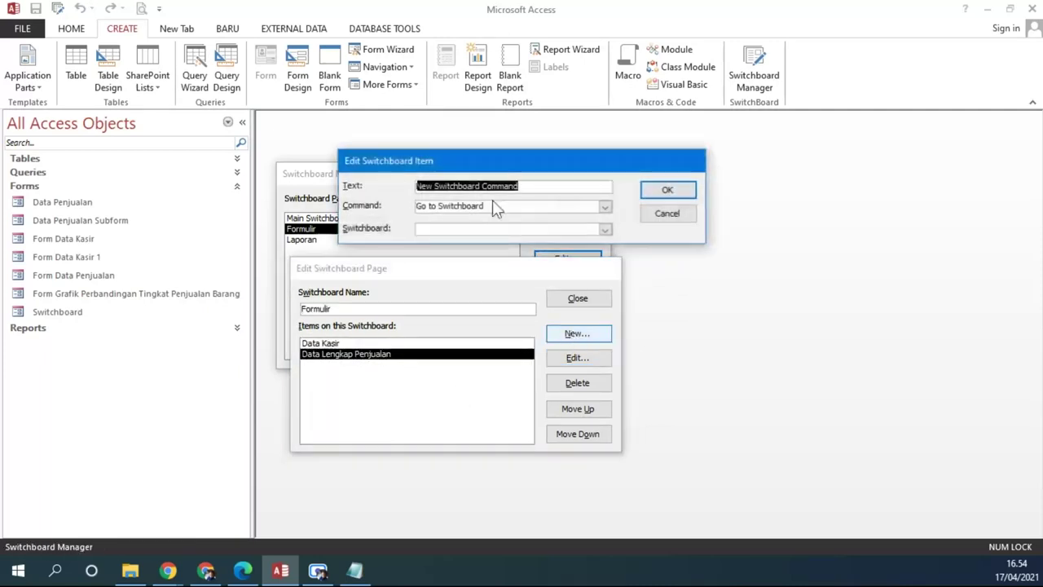
type("Ke Menu Utama")
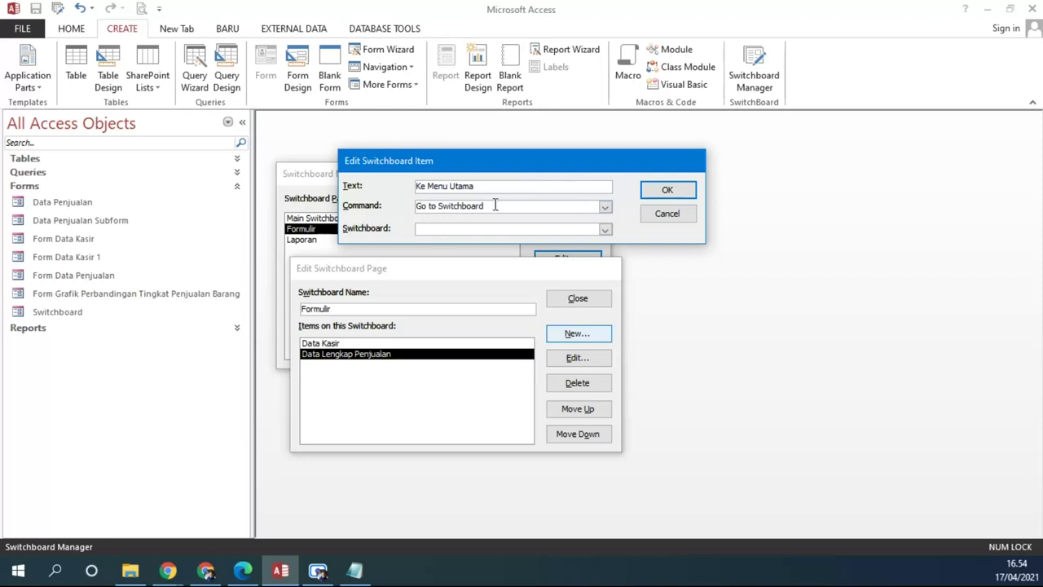
left_click_drag(495, 205, 417, 205)
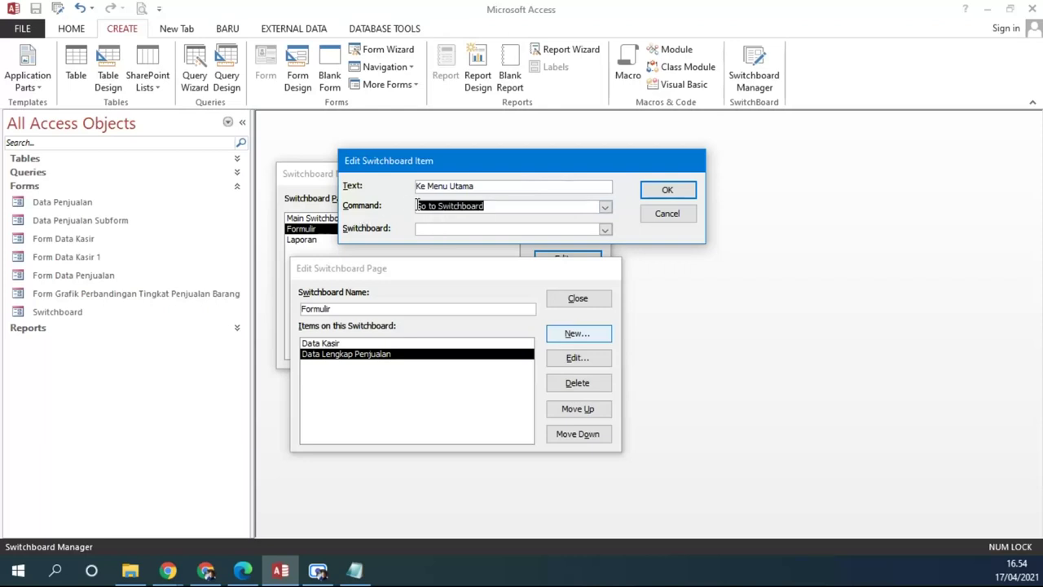
left_click(604, 228)
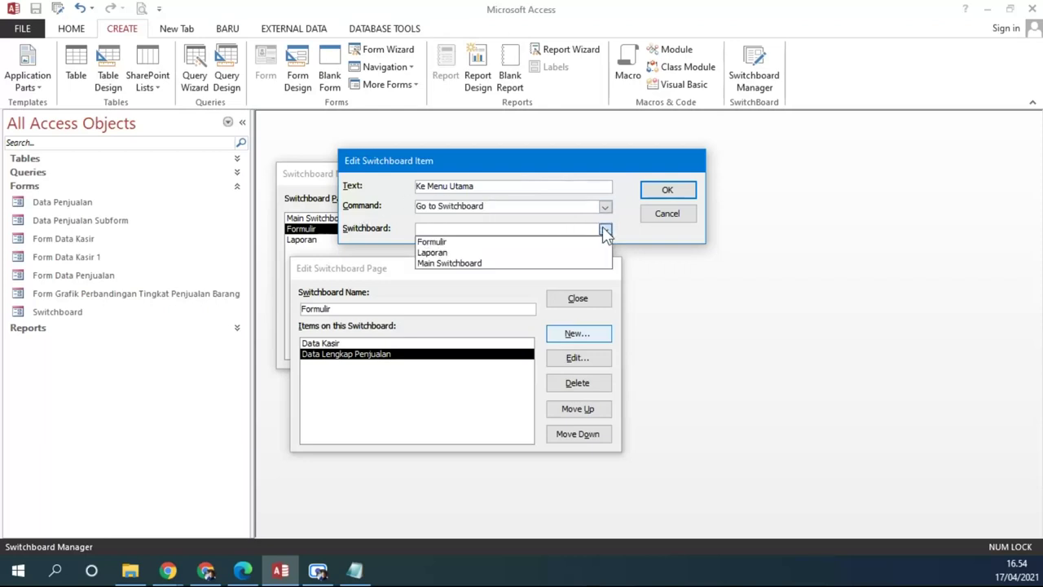
left_click(450, 263)
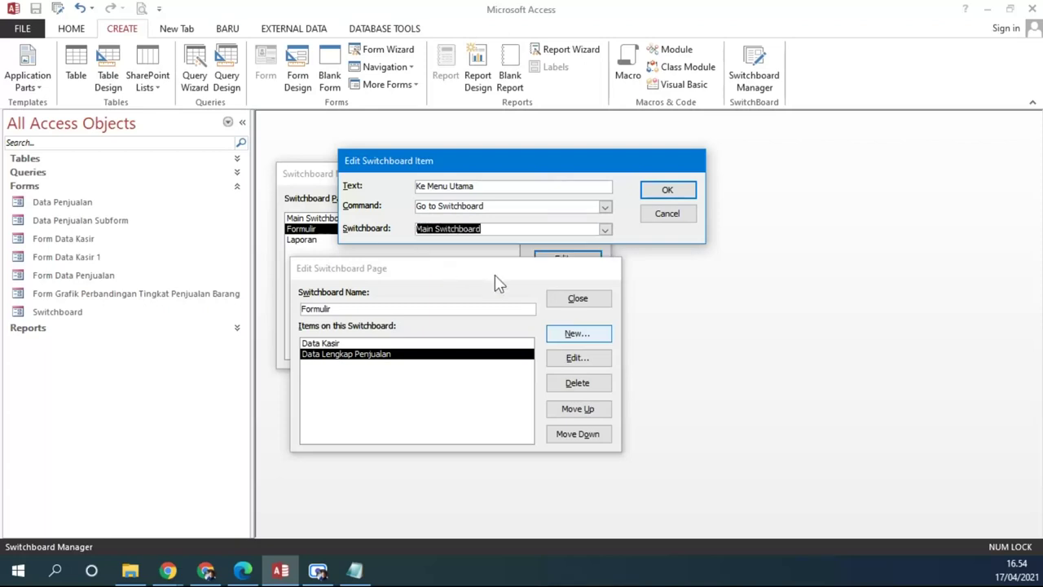
left_click_drag(483, 186, 390, 181)
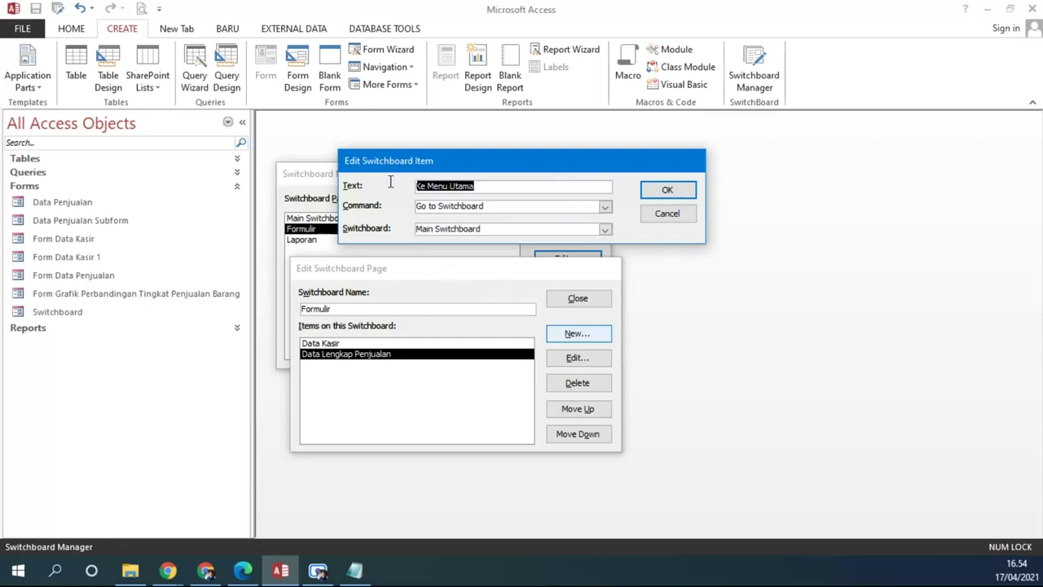
left_click_drag(495, 205, 399, 205)
left_click_drag(495, 229, 349, 213)
left_click(667, 189)
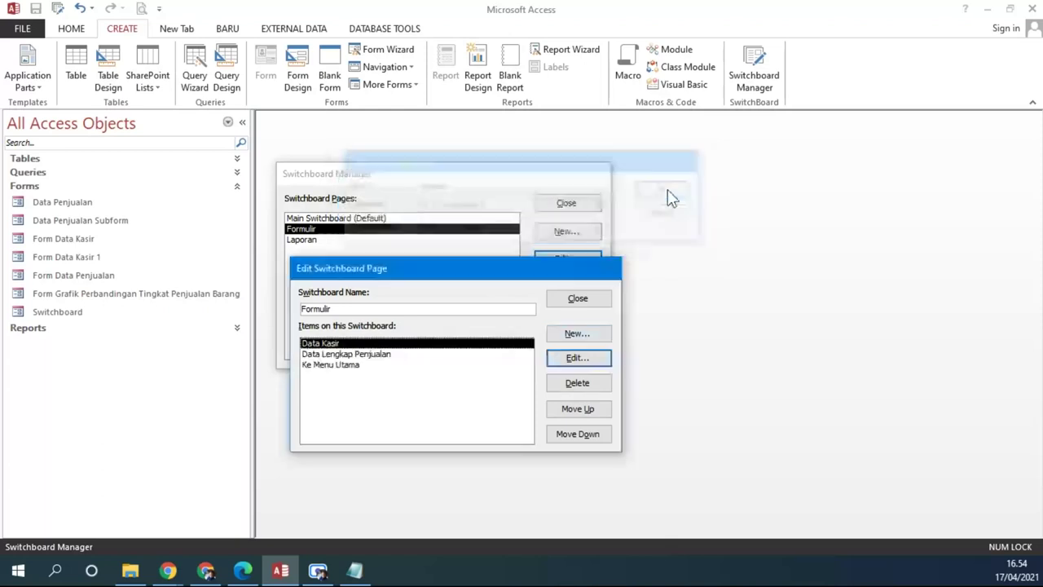
Close the Formulir page editor and open the Laporan page for editing.
left_click(353, 367)
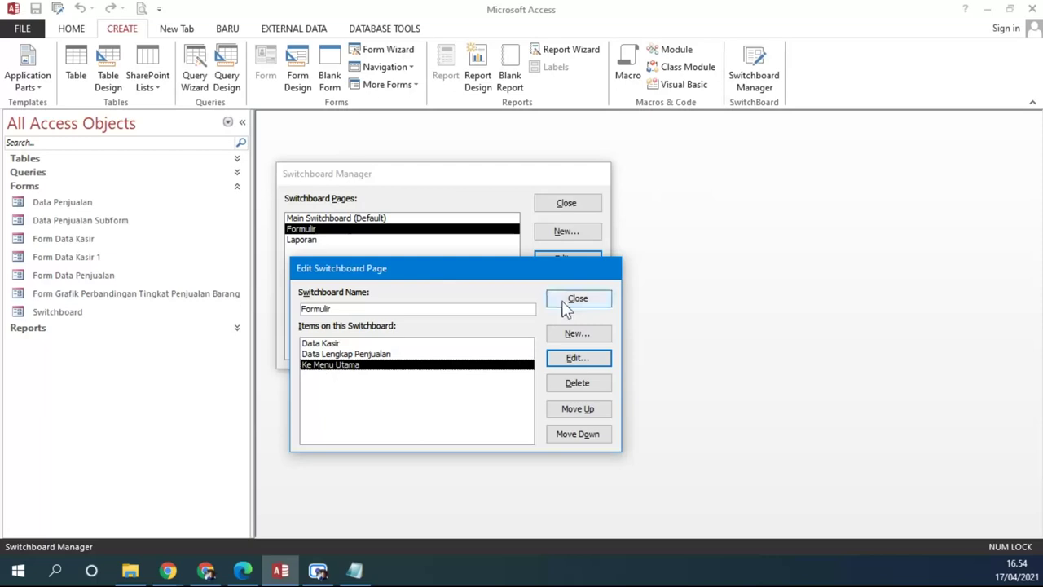
left_click_drag(349, 269, 566, 166)
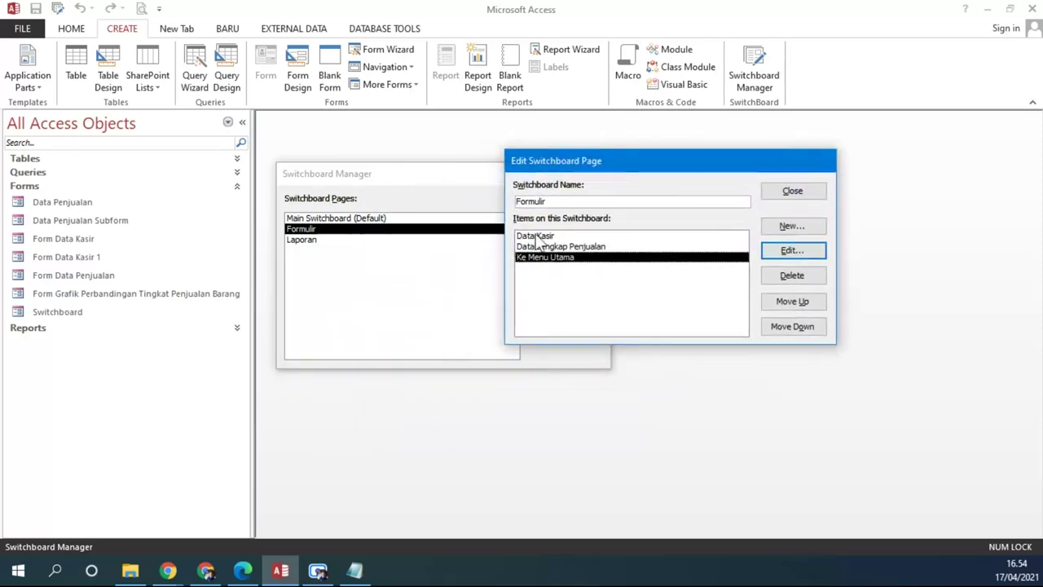
left_click(795, 192)
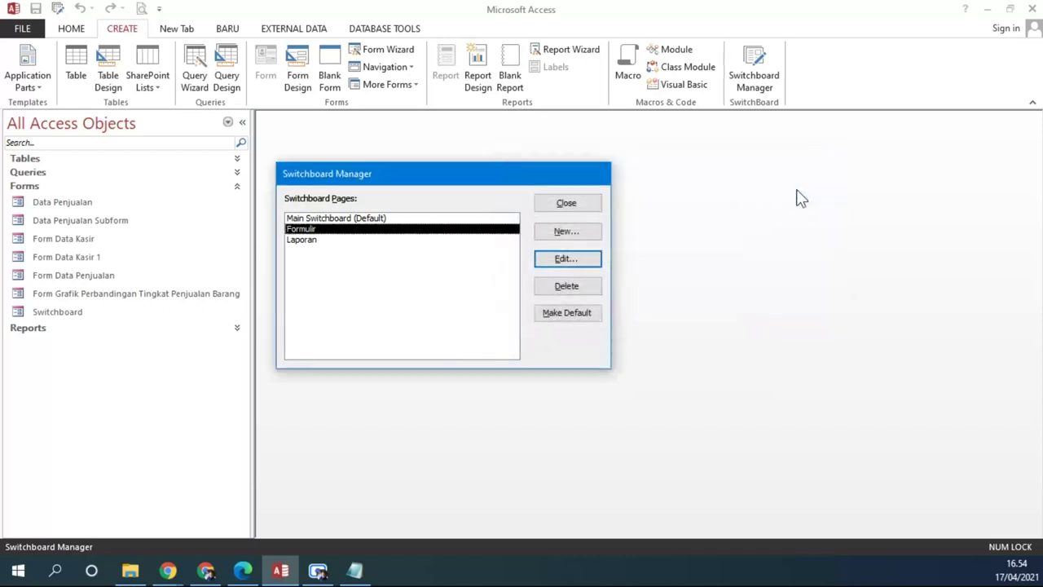
left_click(308, 241)
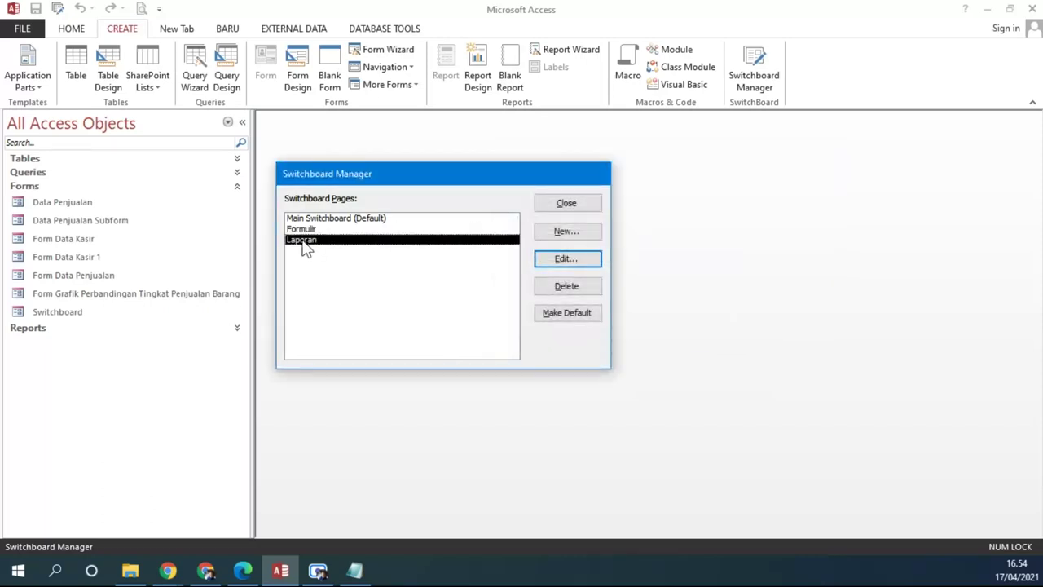
double_click(307, 241)
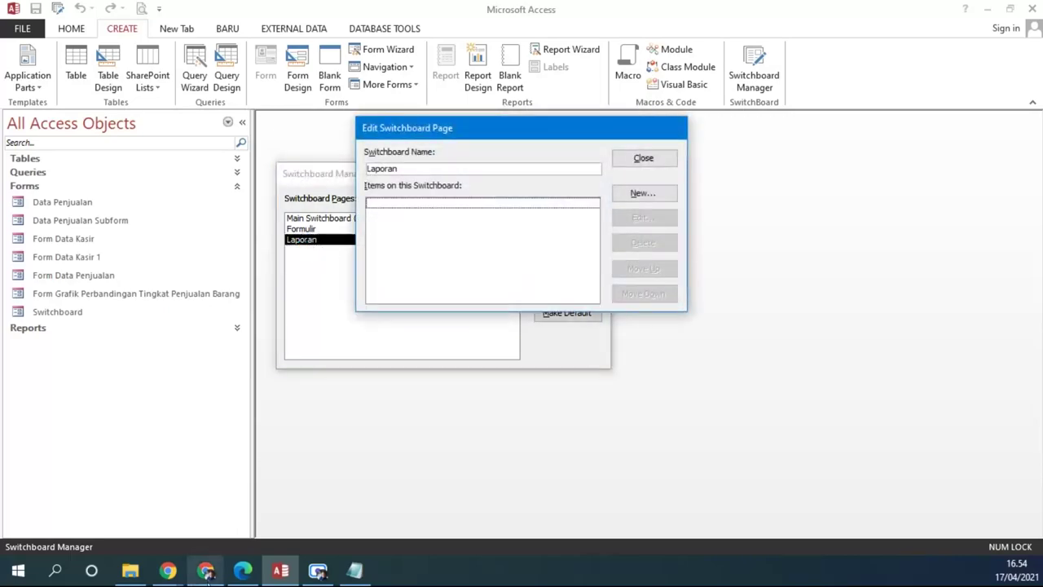
Check the Laporan submenu in the exercise PDF, and in Access start a Laporan page item with the text Laporan Data Kasir.
left_click(243, 571)
scroll(422, 367, "down", 3)
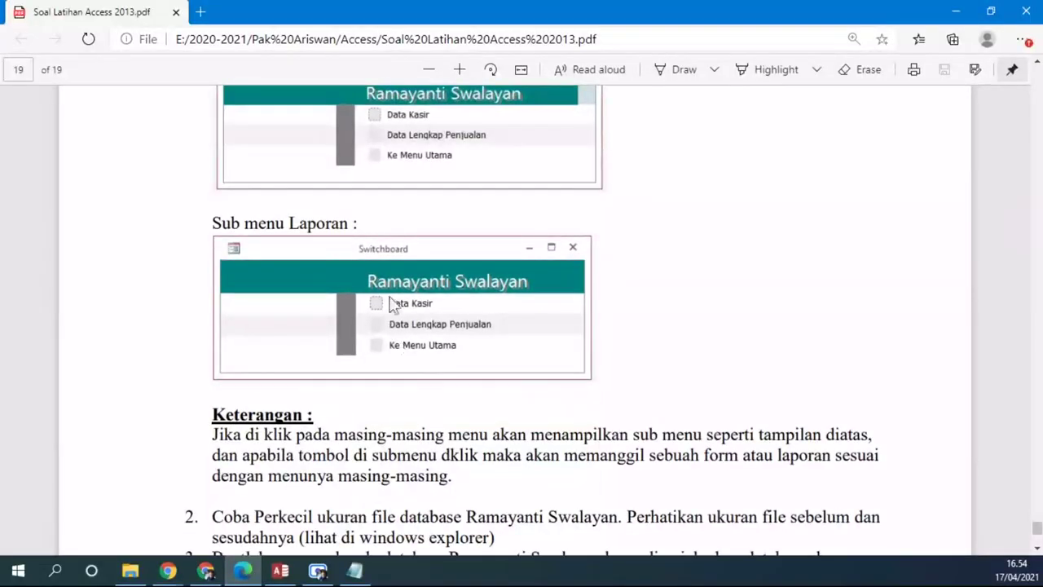
left_click(280, 571)
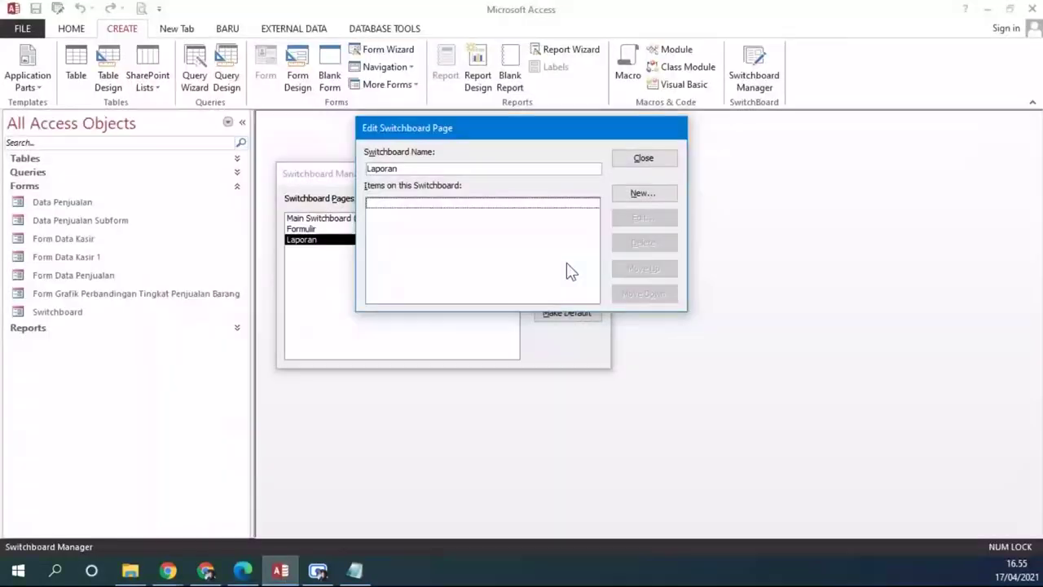
left_click(640, 194)
type("Lap")
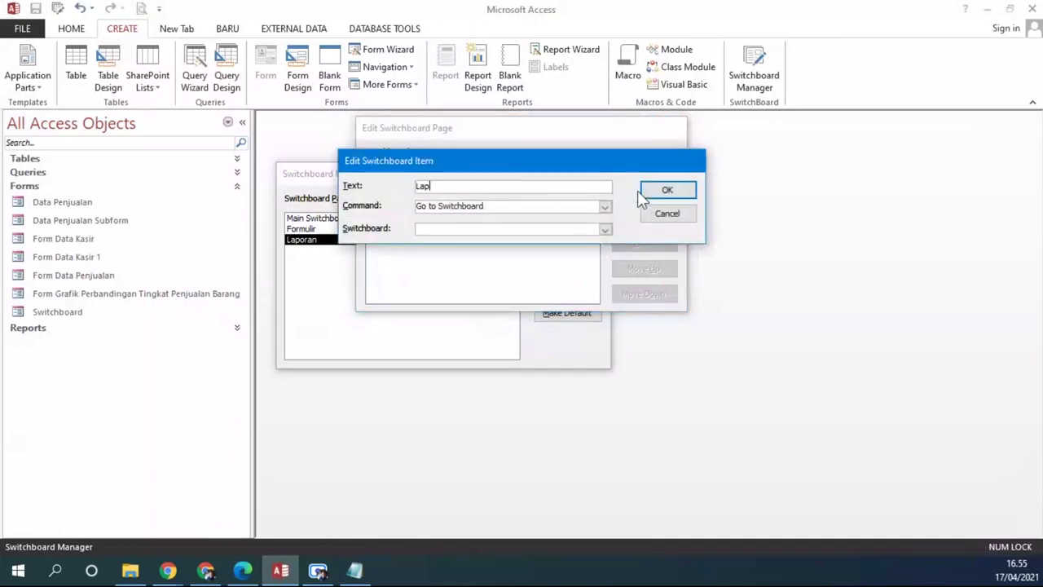
type("oran Data Kasir")
Set the Laporan Data Kasir item to Open Report with the report Laporan data kasir and save it.
left_click(605, 206)
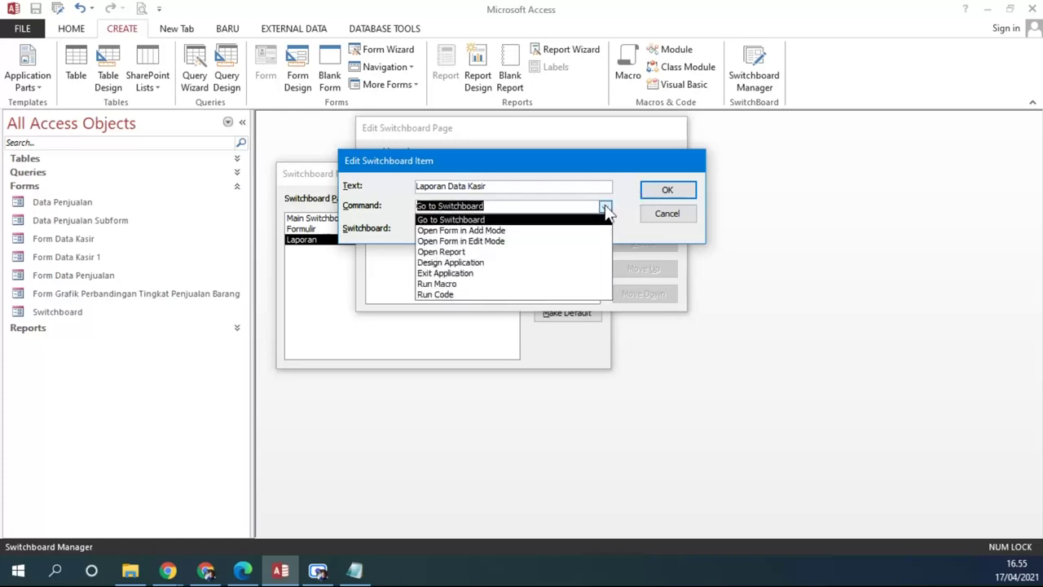
left_click(445, 253)
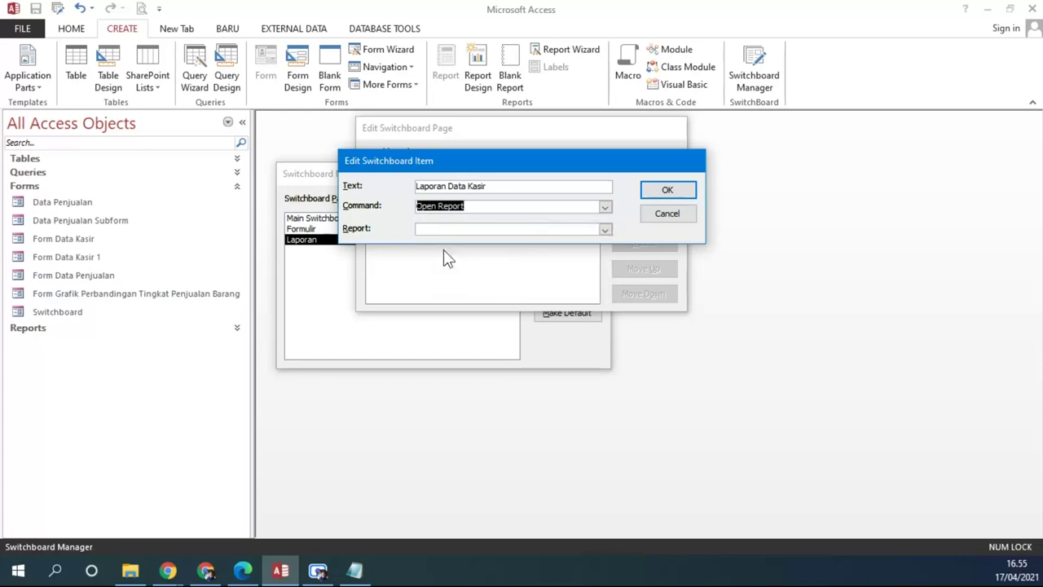
left_click(606, 229)
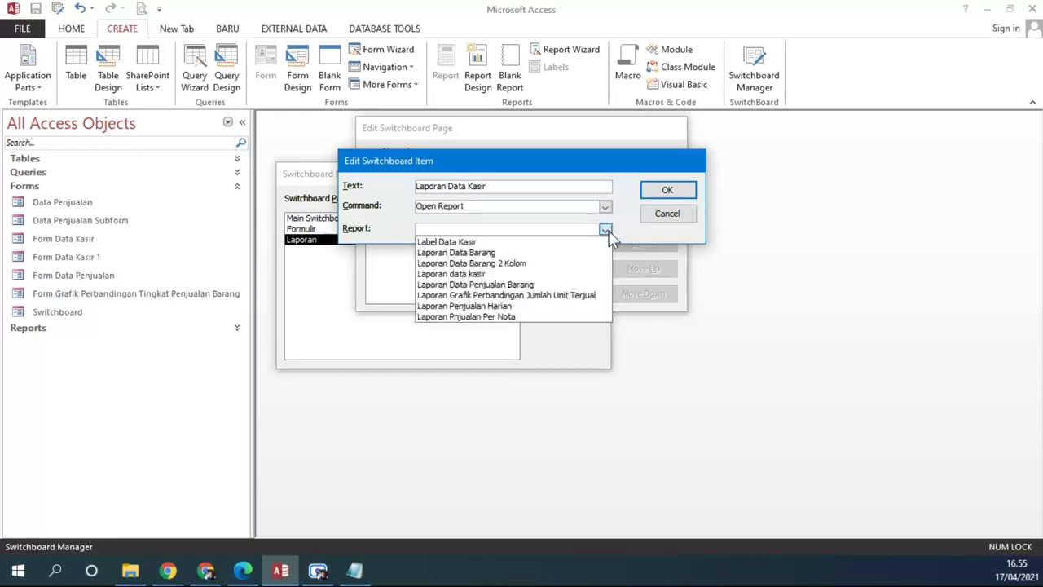
left_click(503, 275)
left_click_drag(512, 165, 435, 198)
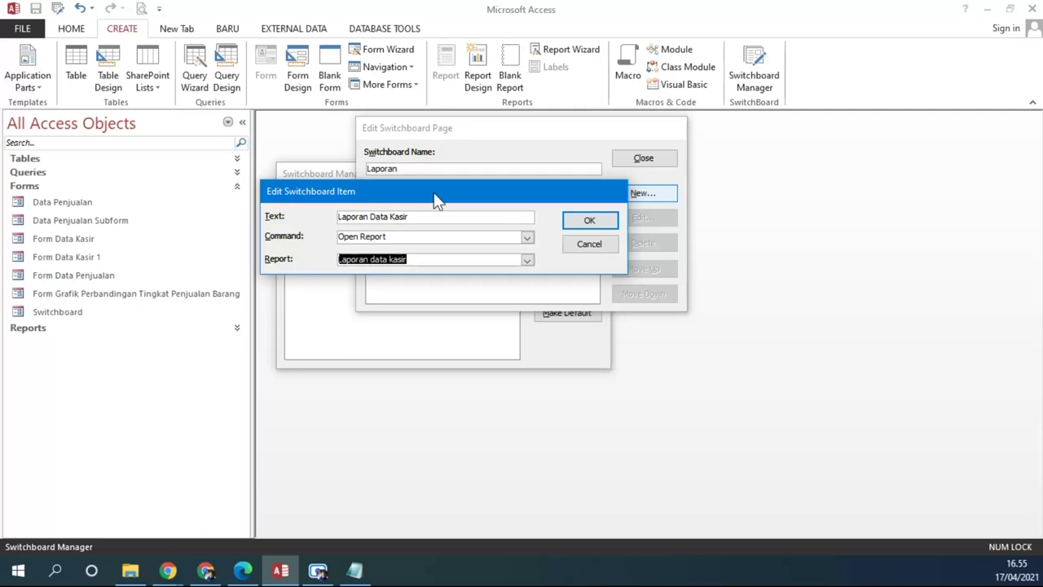
left_click(590, 221)
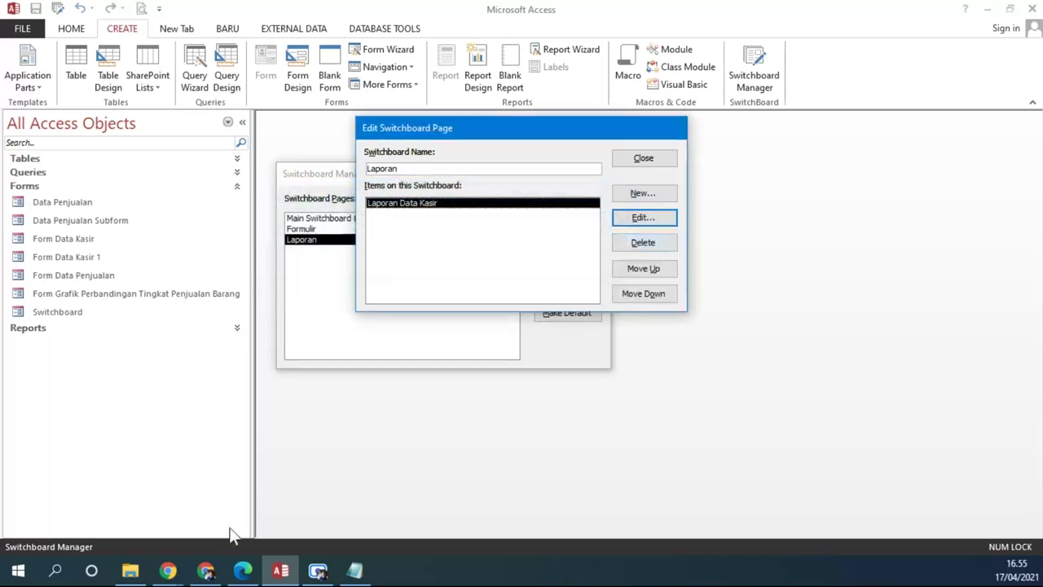
Consult the exercise PDF for the second Laporan item, and in Access start a new item with the text Data Lengkap Penjualan.
left_click(243, 570)
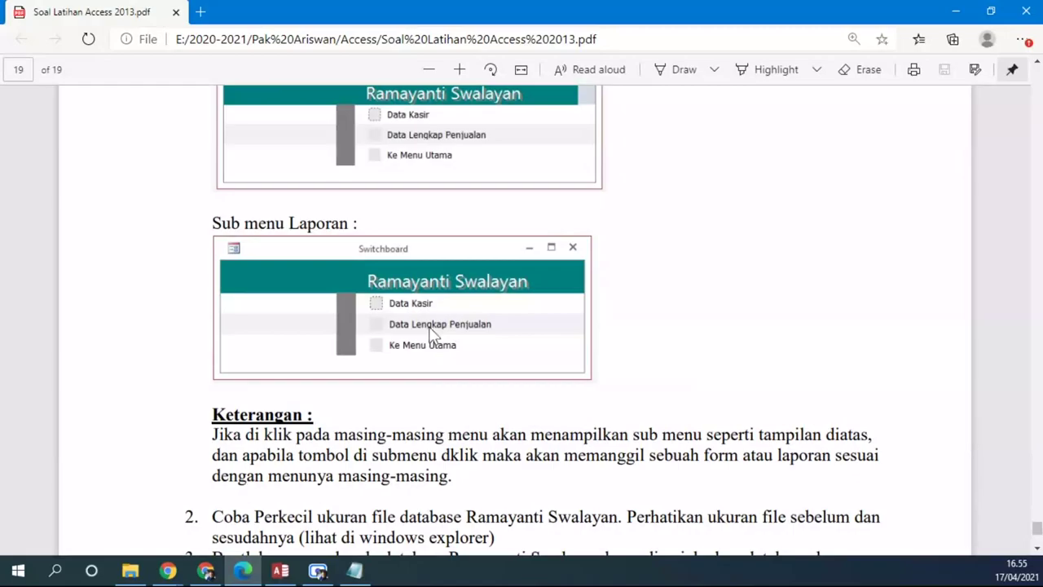
left_click(280, 571)
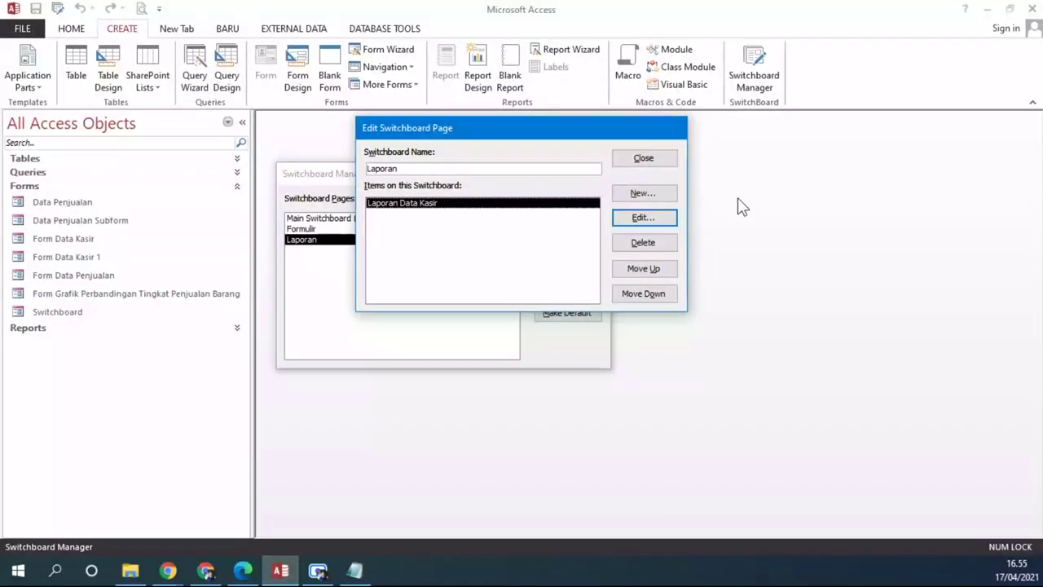
left_click(661, 193)
type("Data Lengkap Penjualan")
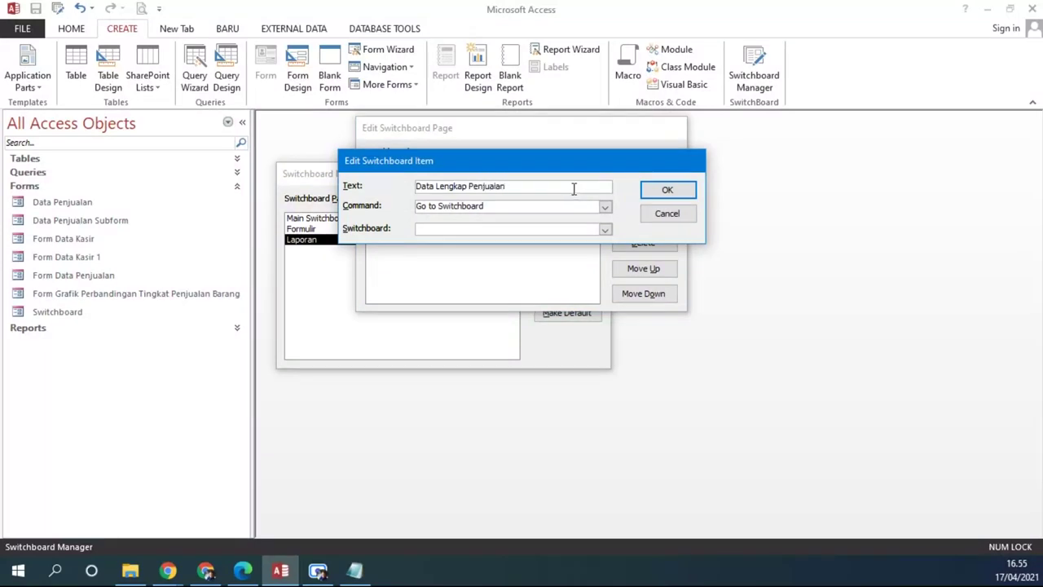
Set the Laporan page's Data Lengkap Penjualan item to Open Report with Laporan Penjualan Harian and save it.
left_click(605, 206)
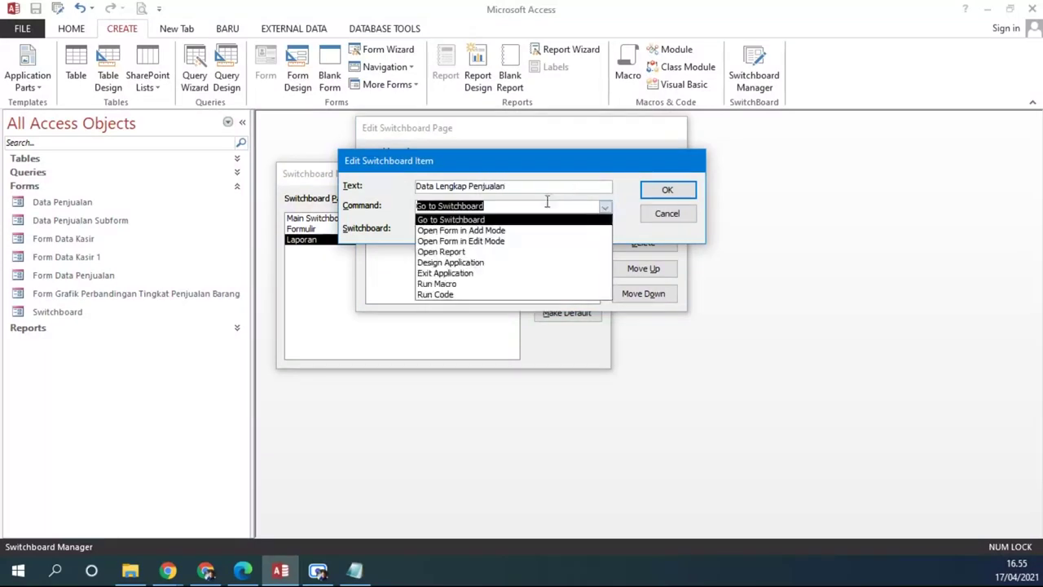
left_click(471, 251)
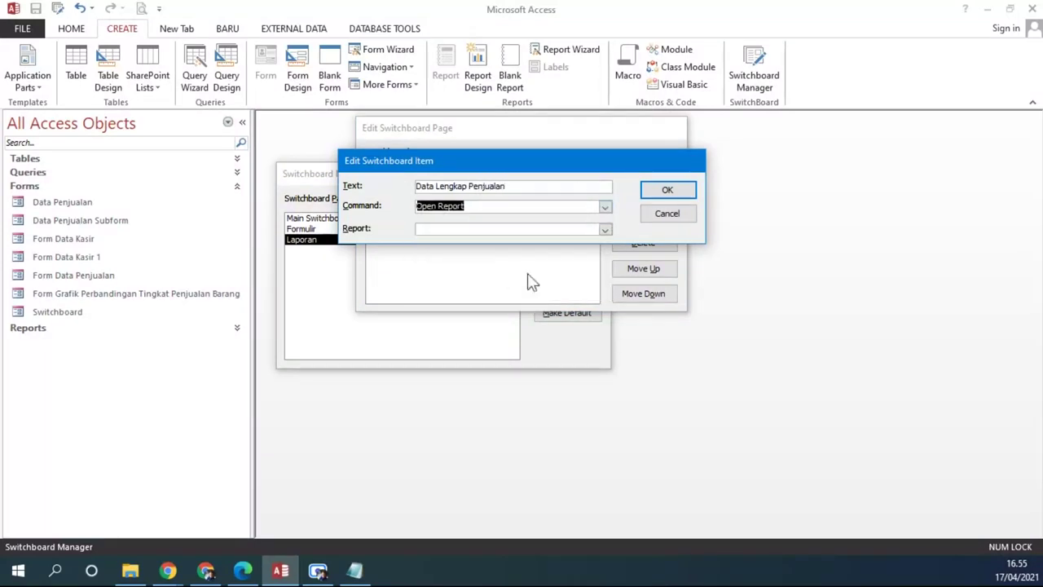
left_click(605, 231)
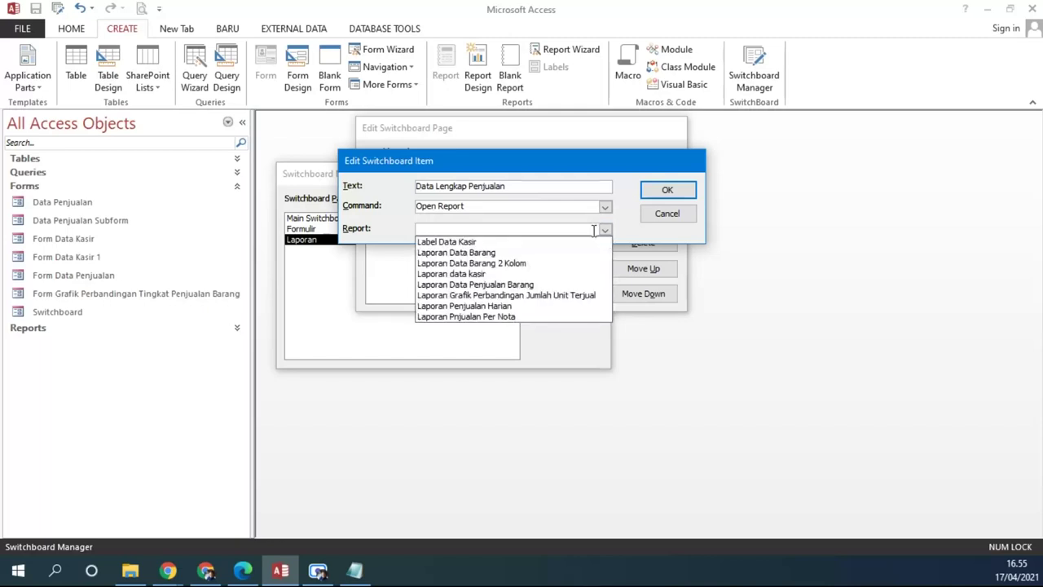
left_click(501, 307)
left_click(658, 191)
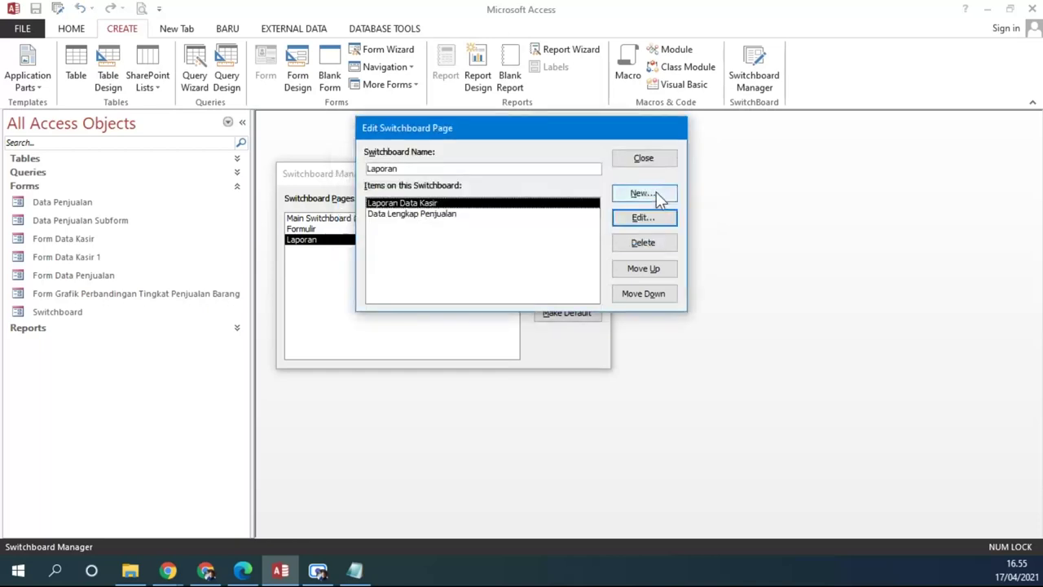
Add a Ke Menu Utama item to the Laporan page that goes to Main Switchboard, save it and close the page editor.
left_click(513, 215)
left_click(645, 184)
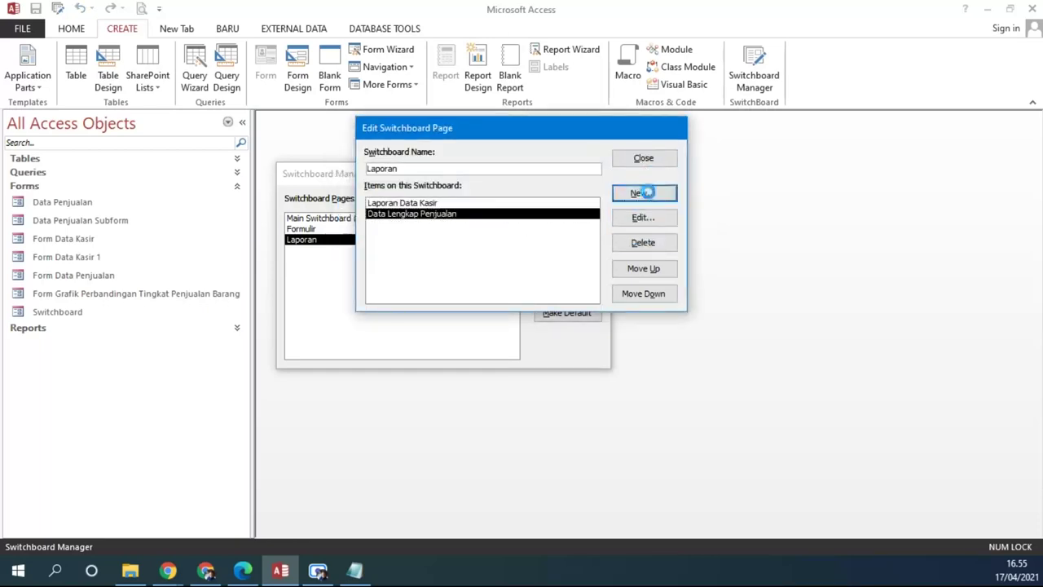
type("Ke Menu Utama")
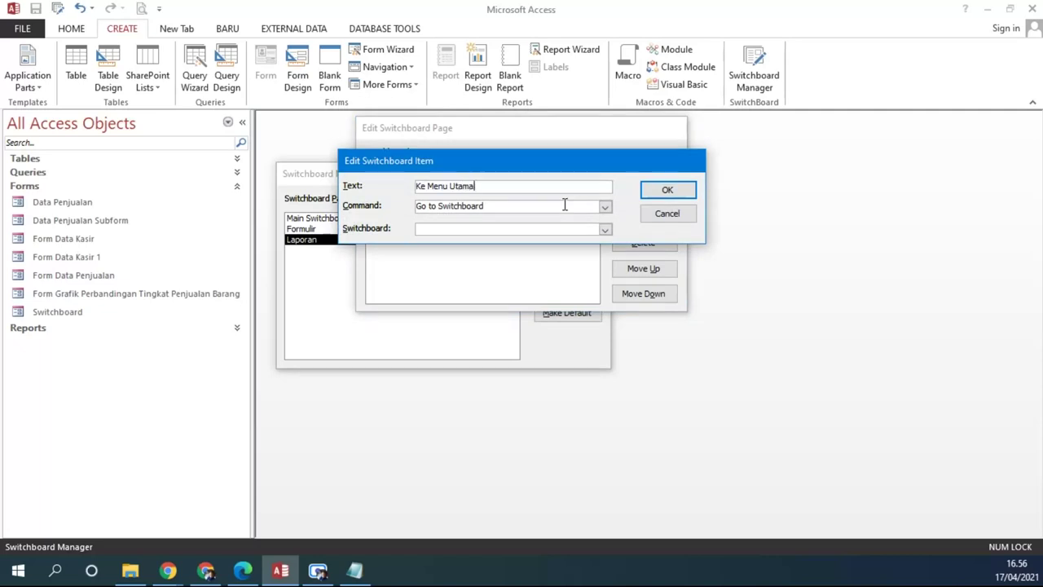
left_click_drag(505, 186, 568, 172)
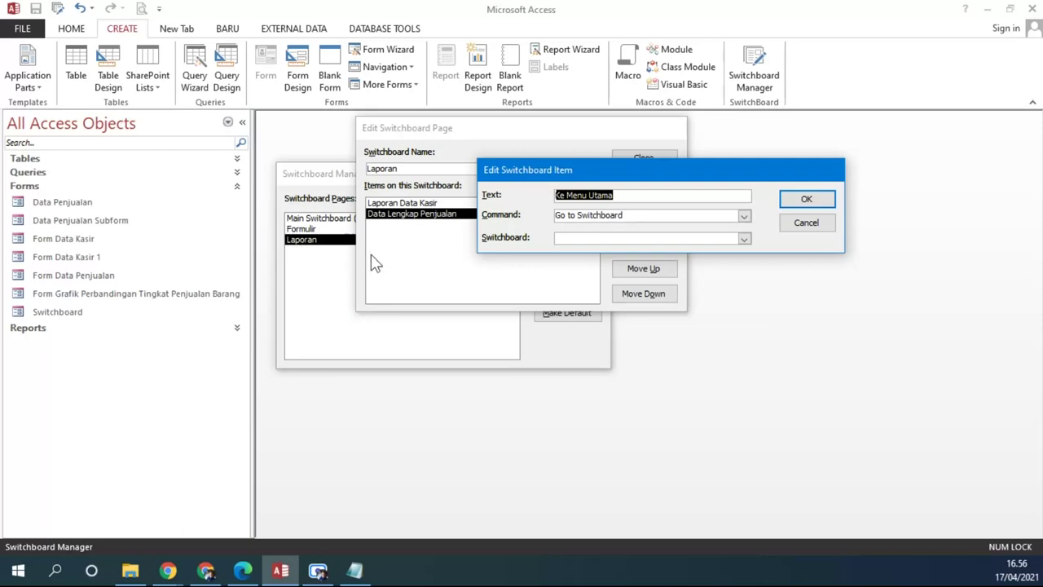
left_click(744, 238)
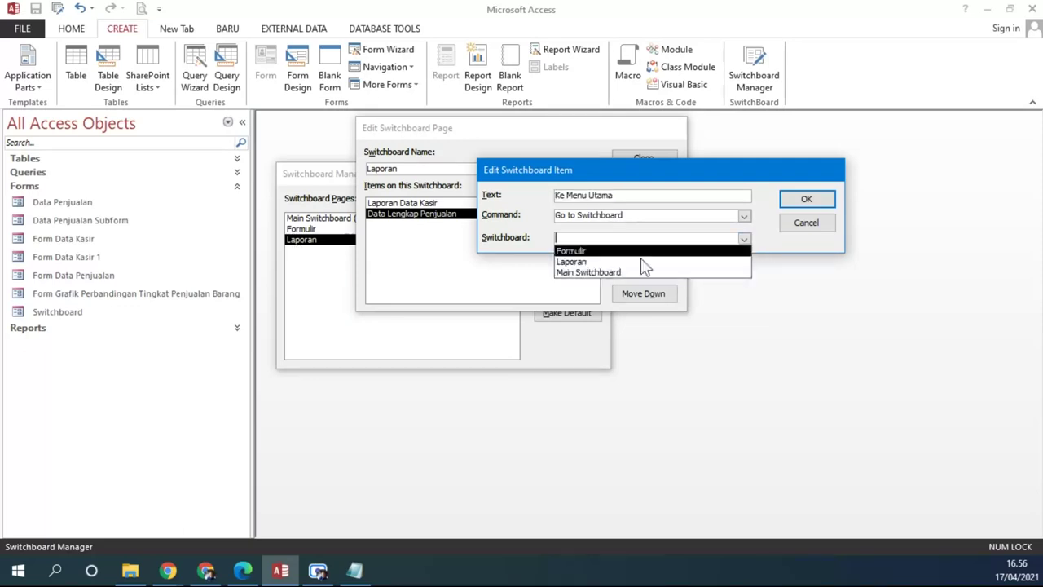
left_click(624, 277)
left_click(802, 199)
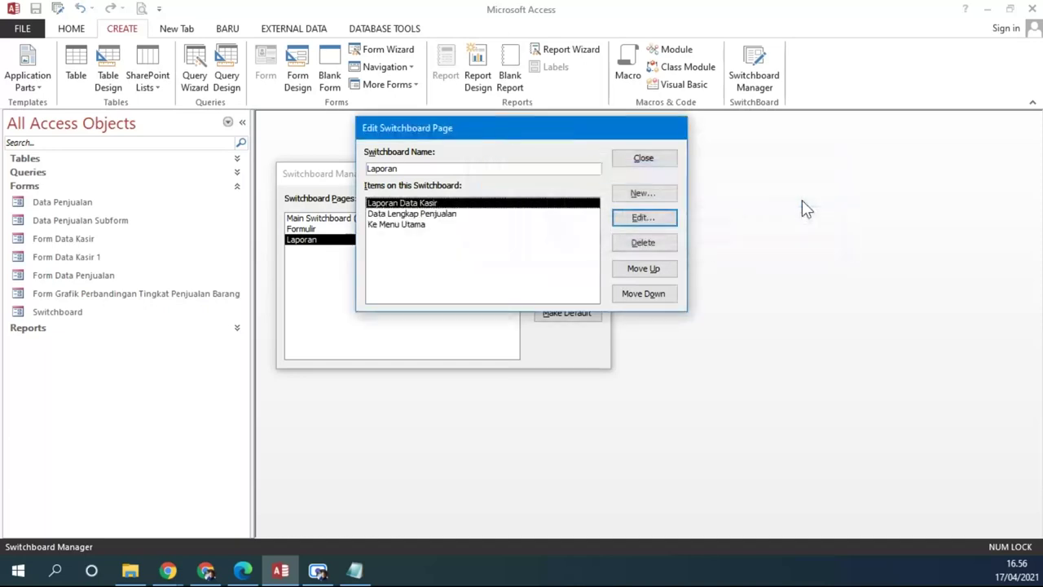
left_click(661, 163)
left_click(310, 229)
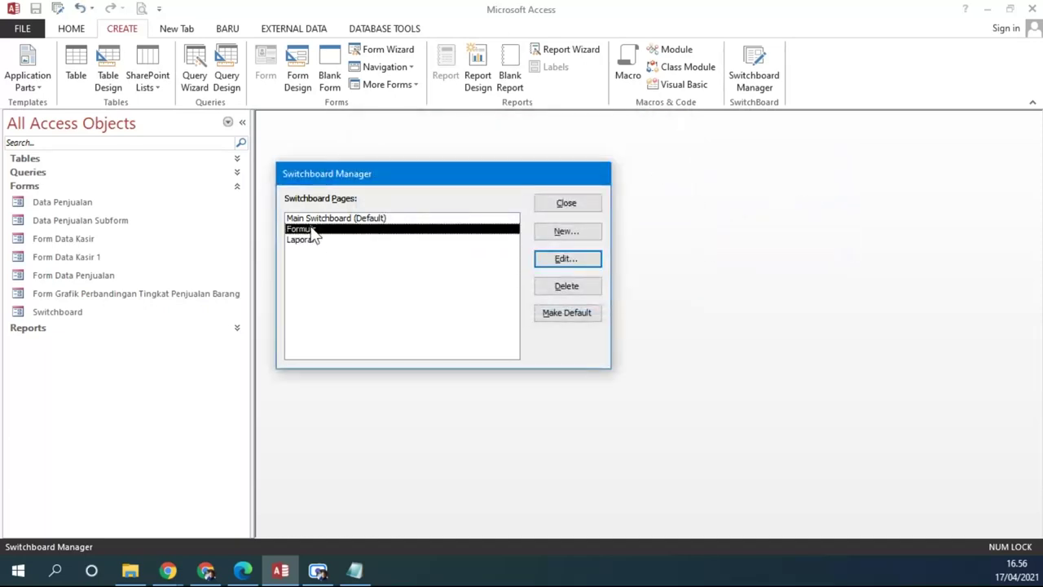
left_click(313, 241)
left_click(318, 229)
left_click(313, 241)
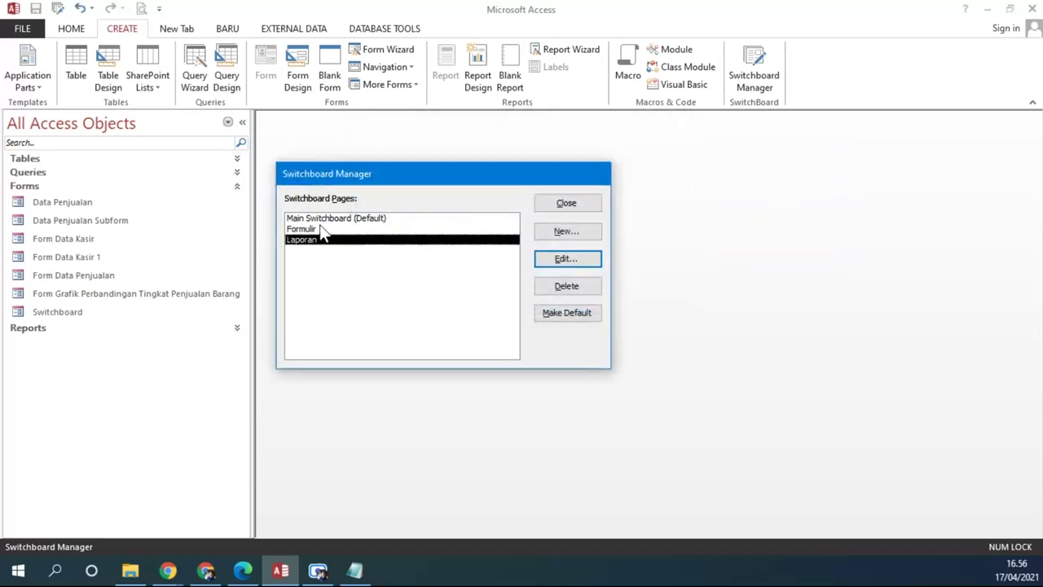
left_click(326, 219)
left_click(320, 229)
left_click(313, 241)
Open the Main Switchboard page for editing and add a Formulir item that goes to the Formulir switchboard.
left_click(340, 220)
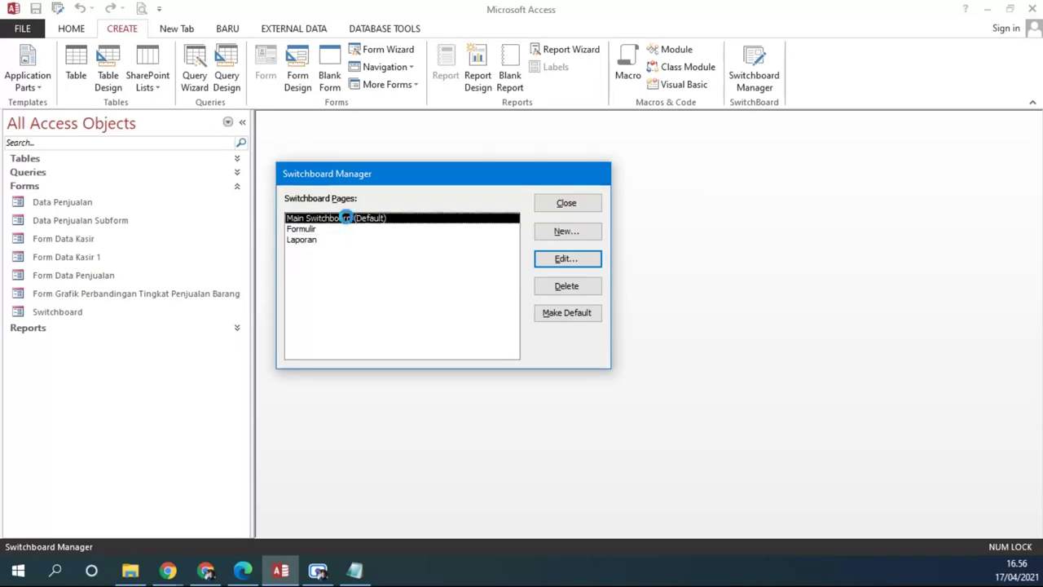
double_click(343, 218)
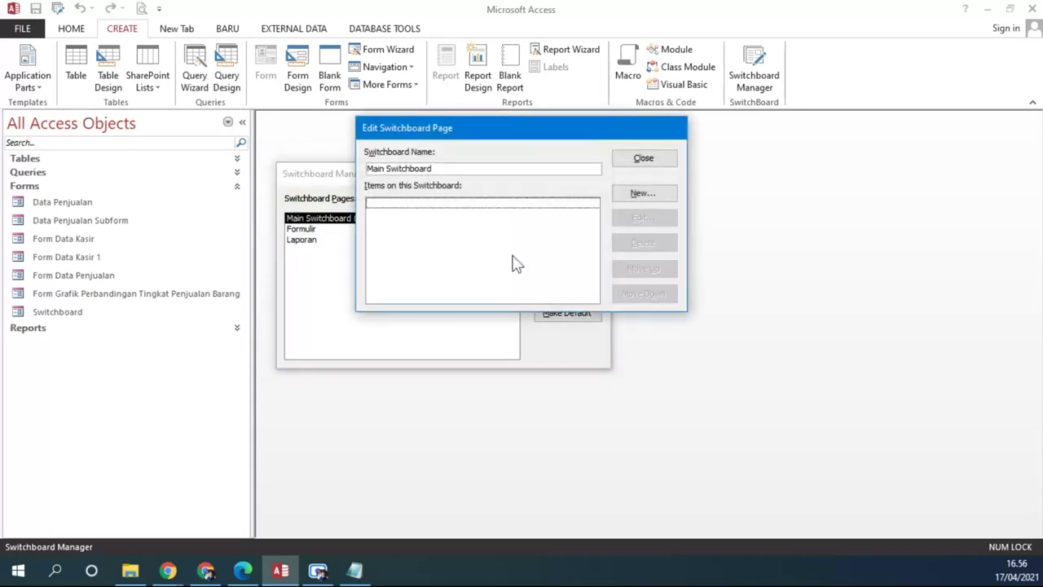
left_click(665, 194)
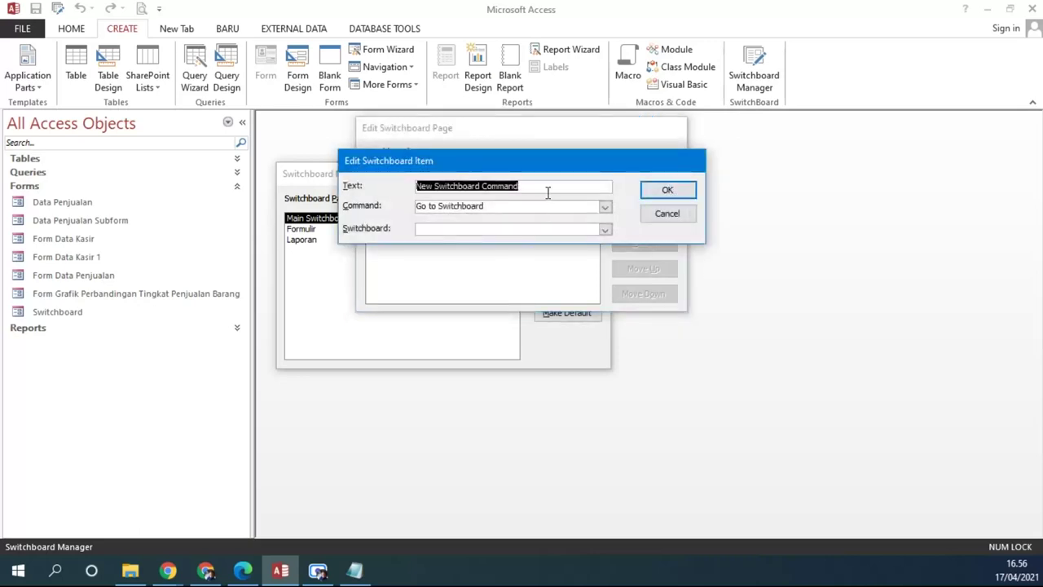
type("Formulir")
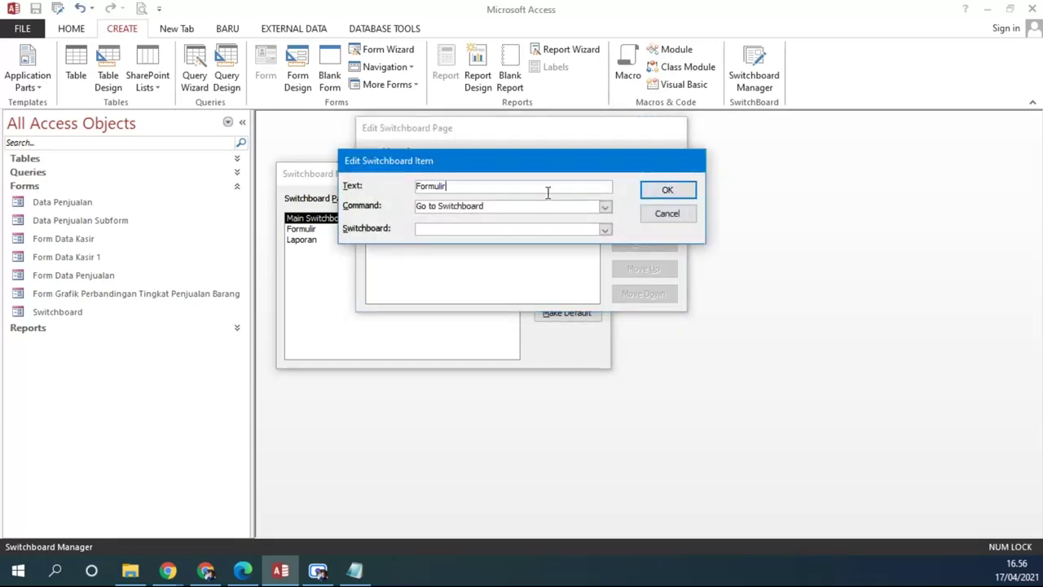
left_click(606, 229)
left_click(459, 242)
left_click_drag(496, 169, 554, 259)
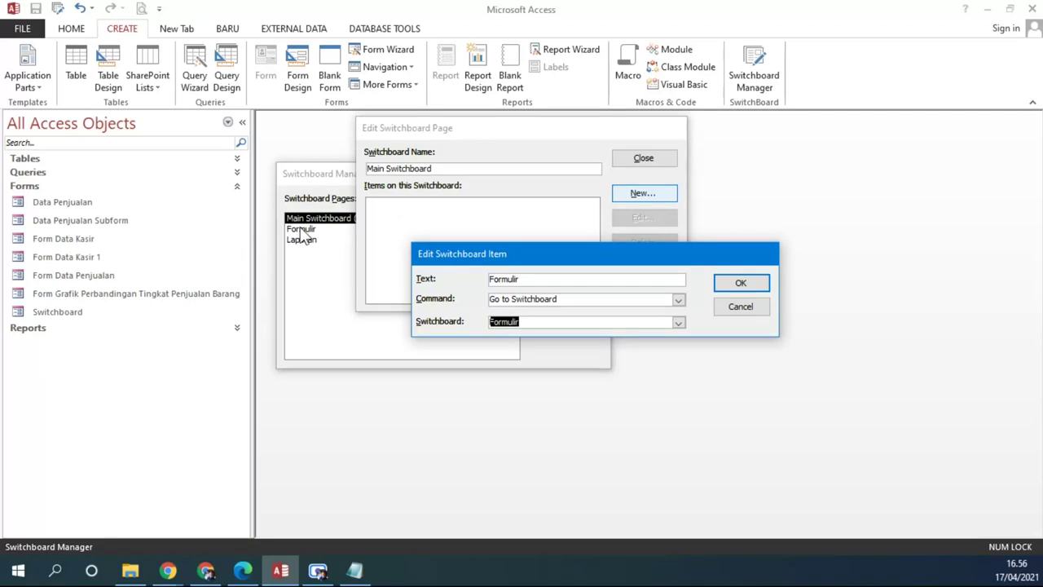
left_click(750, 287)
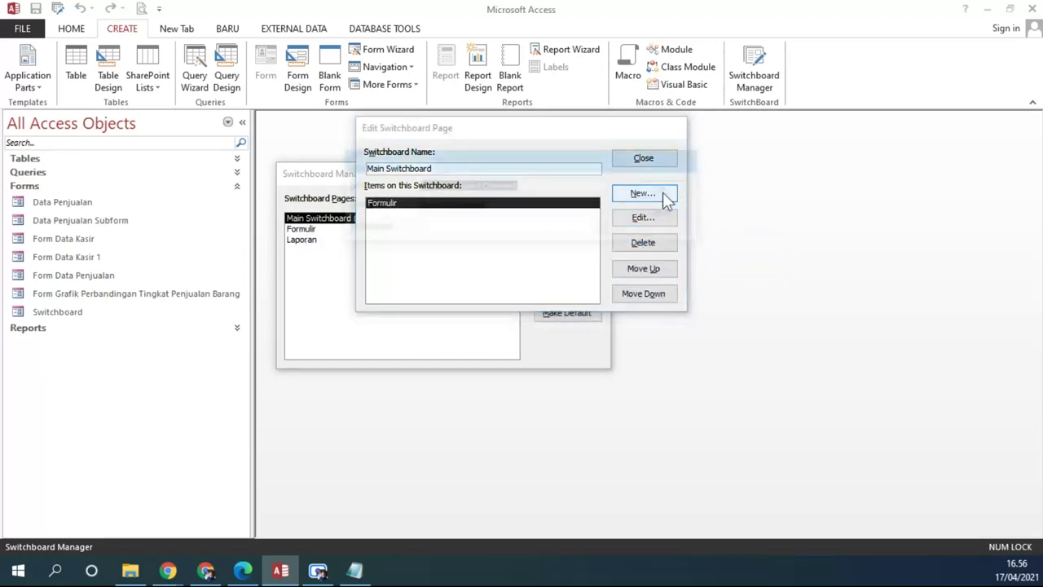
Add a Laporan item to the Main Switchboard page that goes to the Laporan switchboard and save it.
left_click(667, 198)
type("Laporan")
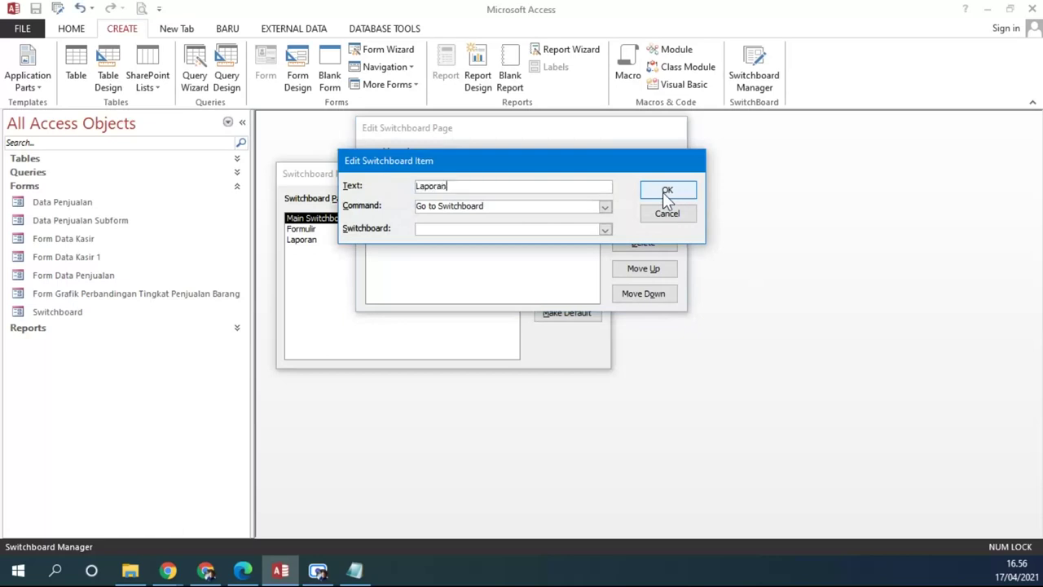
left_click(605, 229)
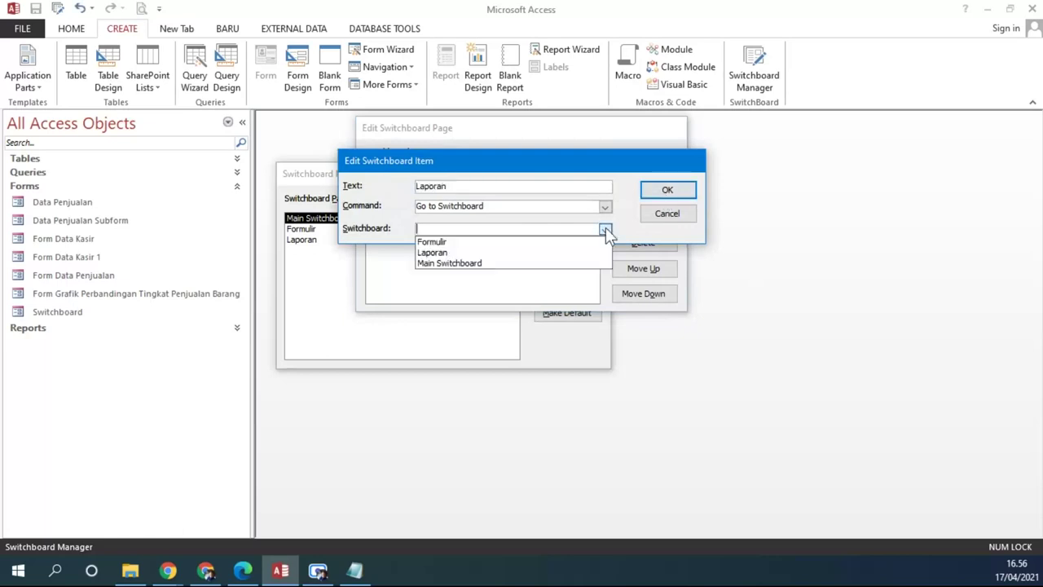
left_click(447, 252)
left_click(667, 190)
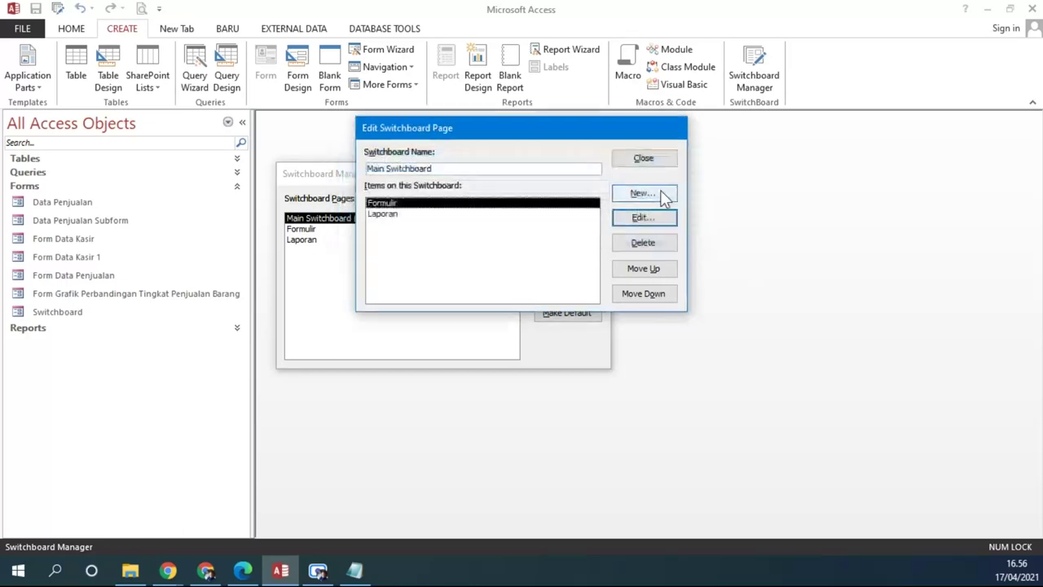
Consult the exercise PDF for the third main menu item, and in Access start a new item with the text Selesai (Keluar).
left_click(413, 217)
left_click(243, 570)
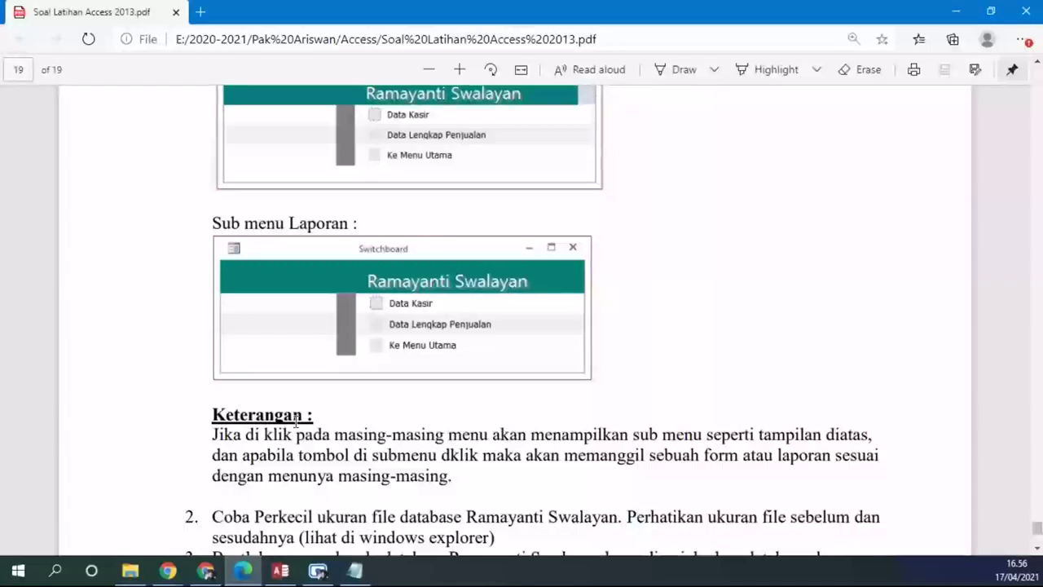
scroll(296, 419, "up", 4)
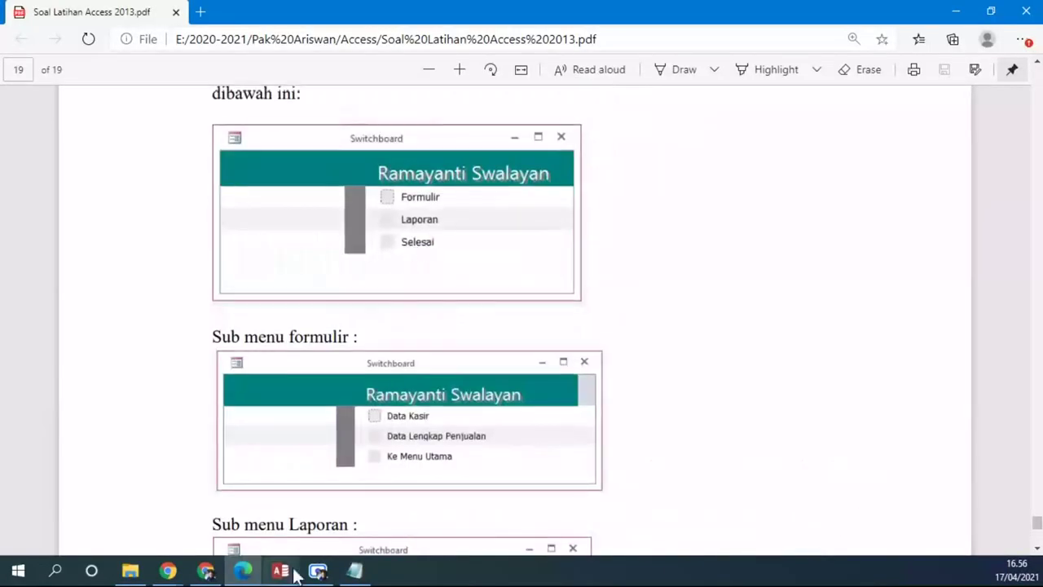
left_click(281, 571)
left_click(650, 194)
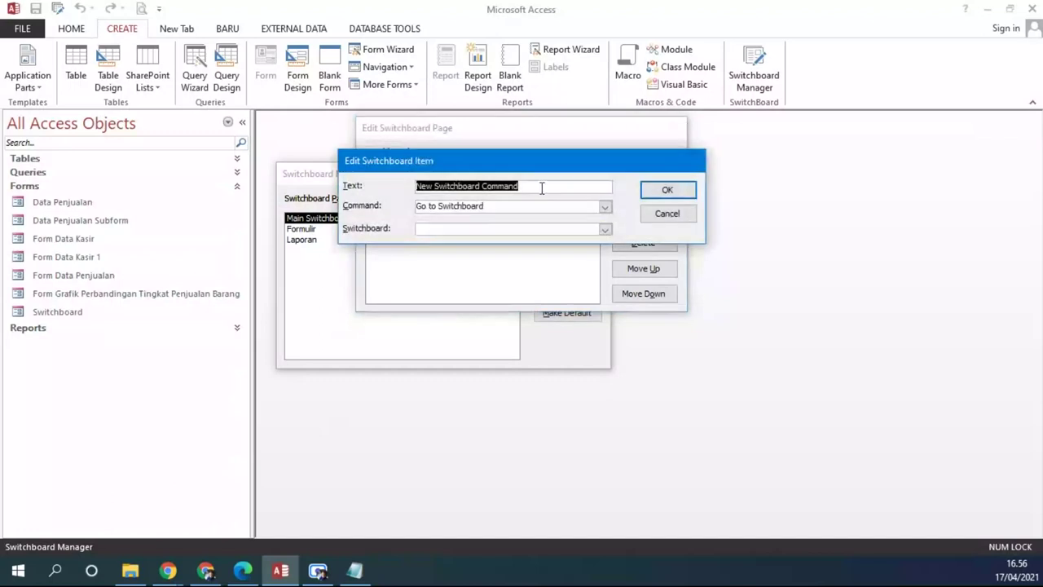
type("Sle")
type("esai ")
type("(Keluar)")
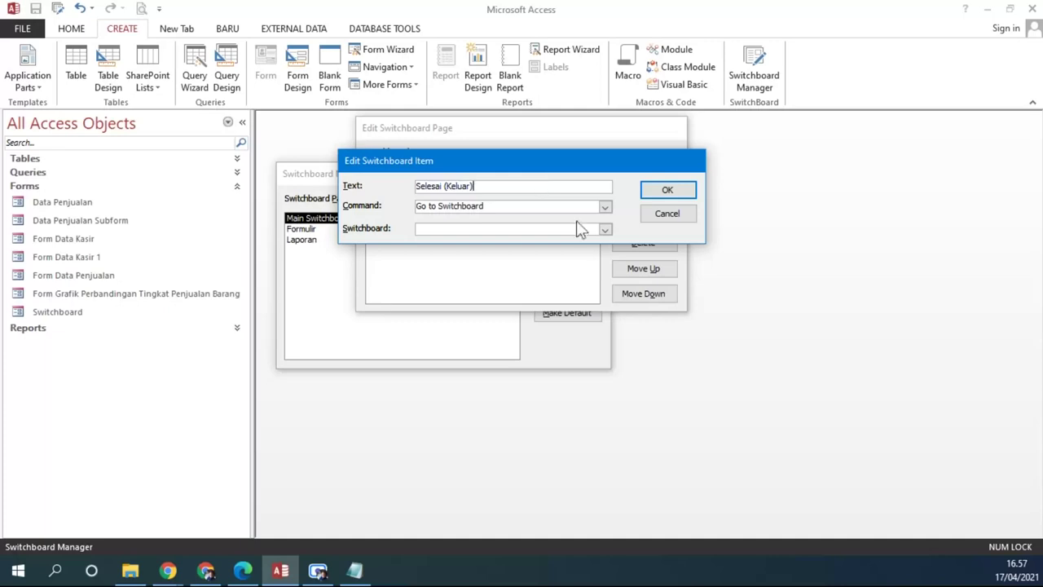
Set the Selesai (Keluar) item to Exit Application, save it, and close the page editor and Switchboard Manager.
left_click(605, 207)
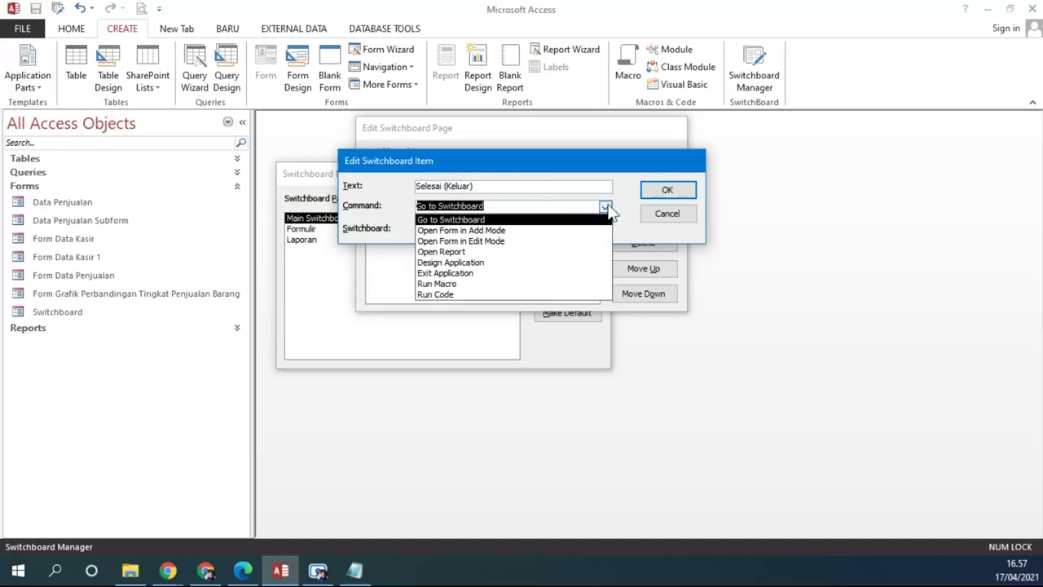
left_click(449, 274)
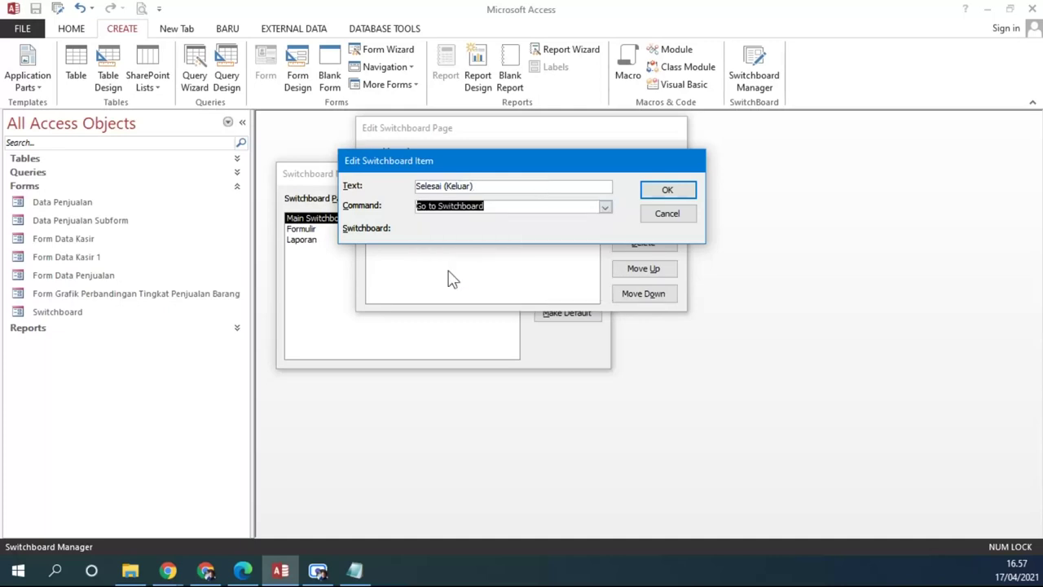
left_click(667, 191)
left_click(655, 169)
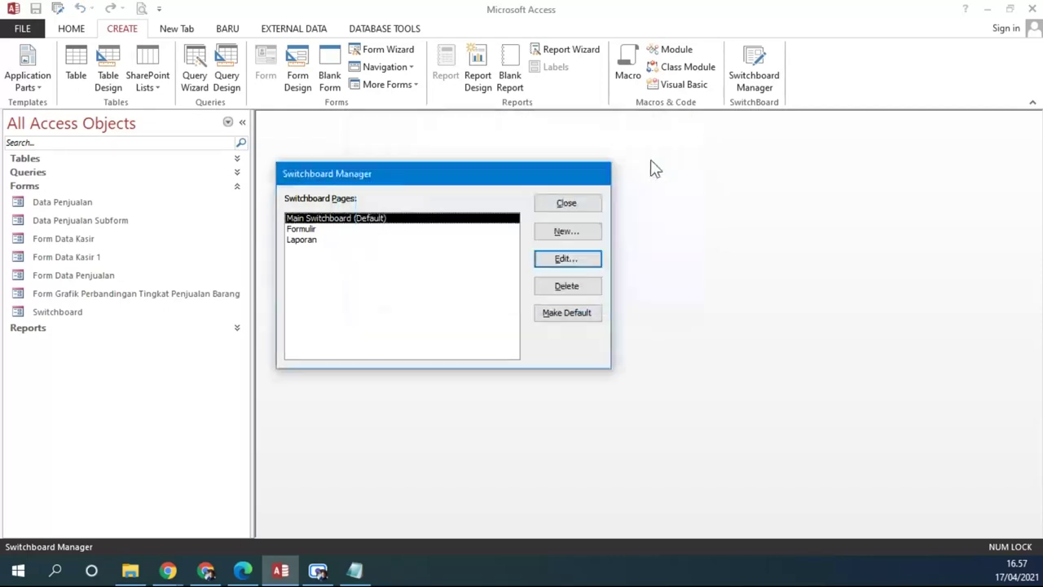
left_click(577, 206)
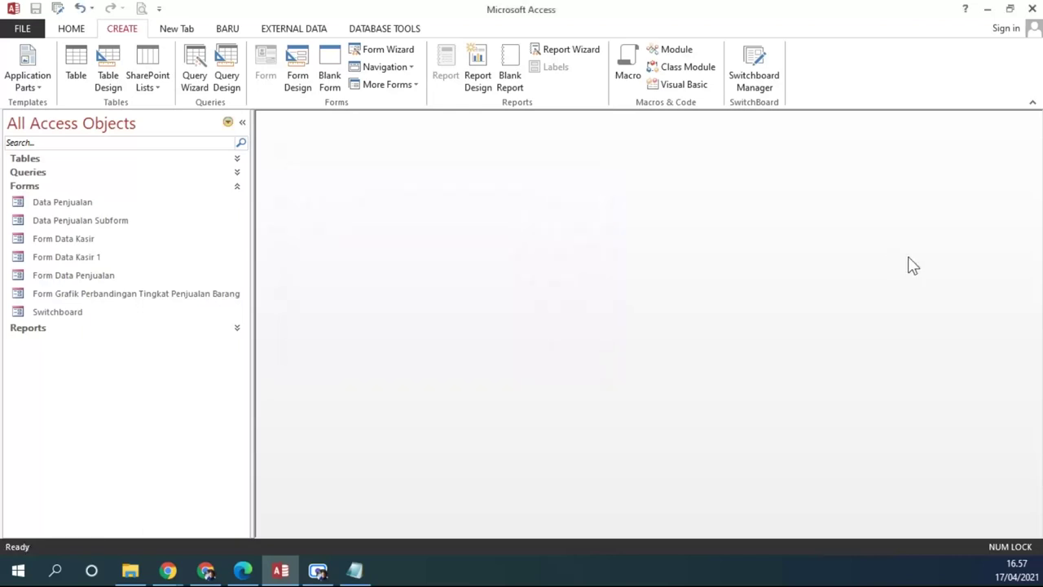
Open the Switchboard form to check its main menu, resize its window, and close it.
double_click(73, 317)
left_click_drag(608, 123, 484, 147)
left_click_drag(483, 424, 489, 340)
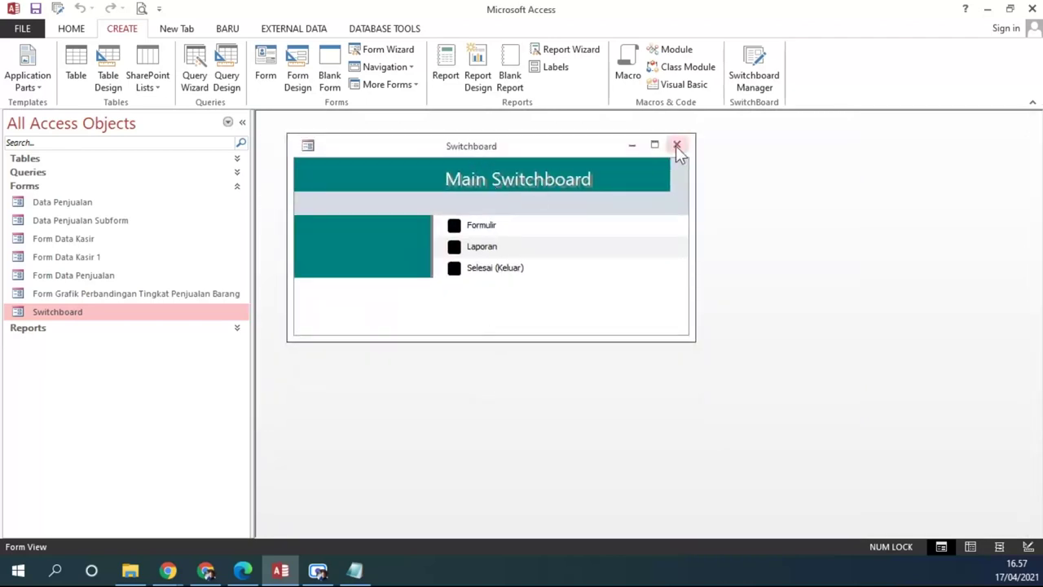
left_click(677, 146)
Open the Switchboard form in Design View with its property sheet, collapse the object list, and widen the property sheet.
right_click(101, 311)
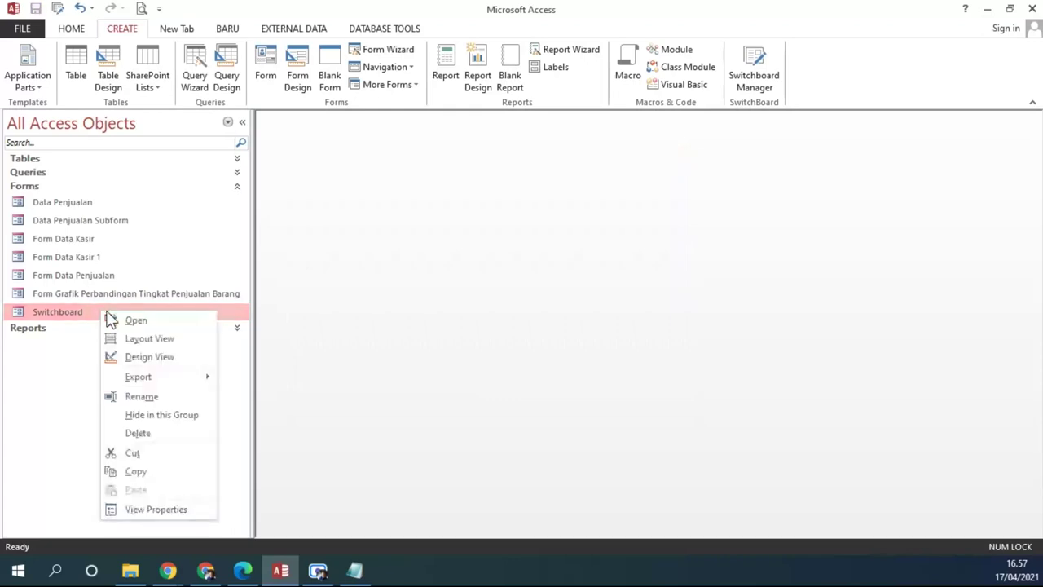
left_click(146, 357)
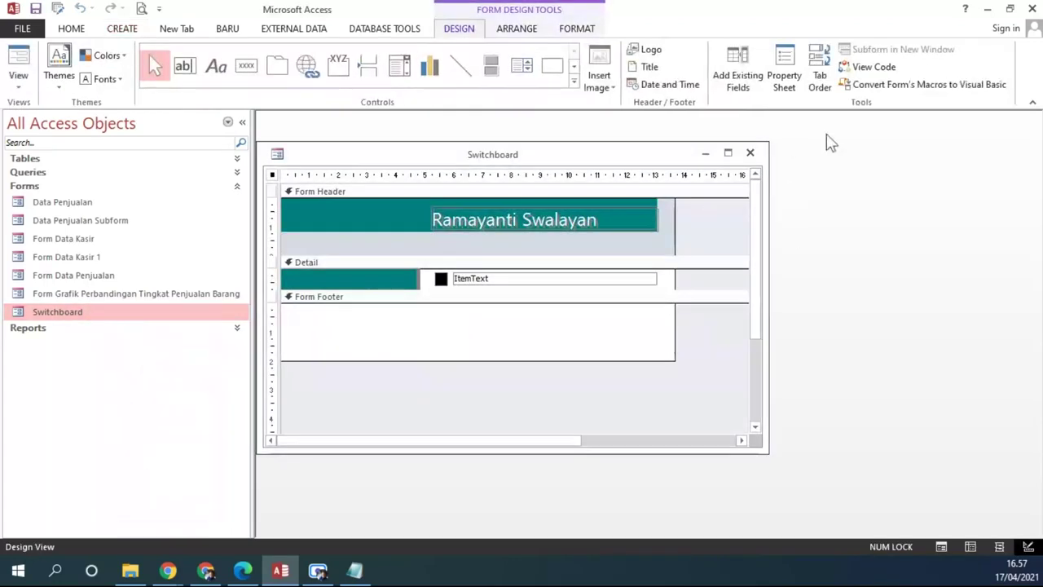
left_click(787, 78)
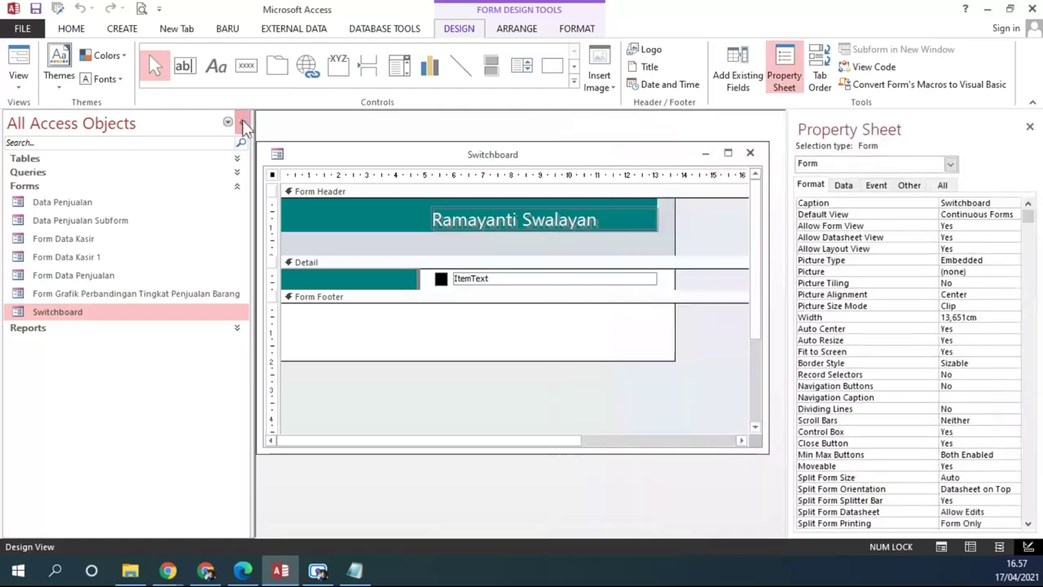
left_click(242, 123)
left_click_drag(536, 235, 459, 233)
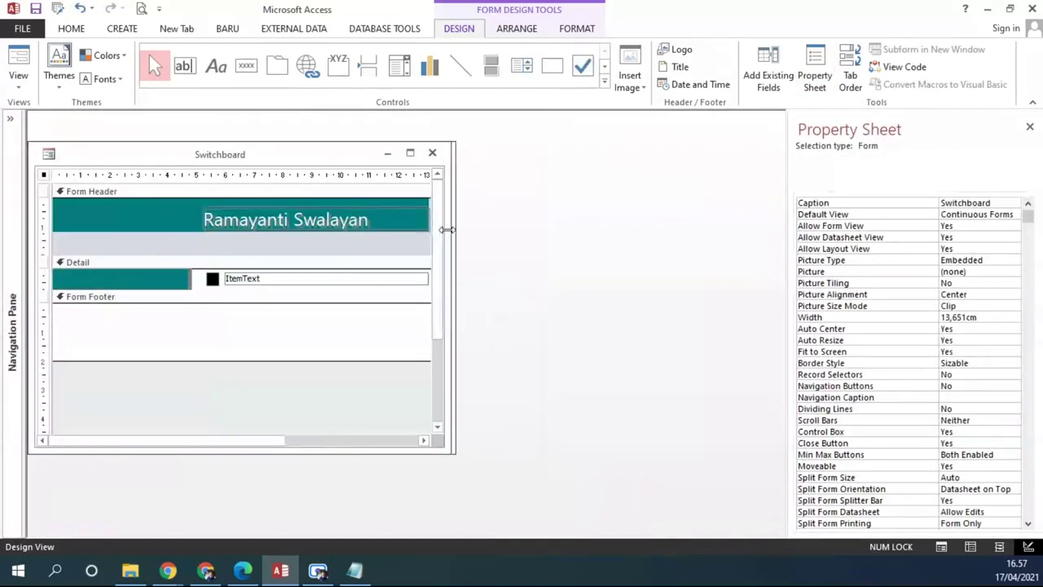
left_click_drag(789, 188, 614, 188)
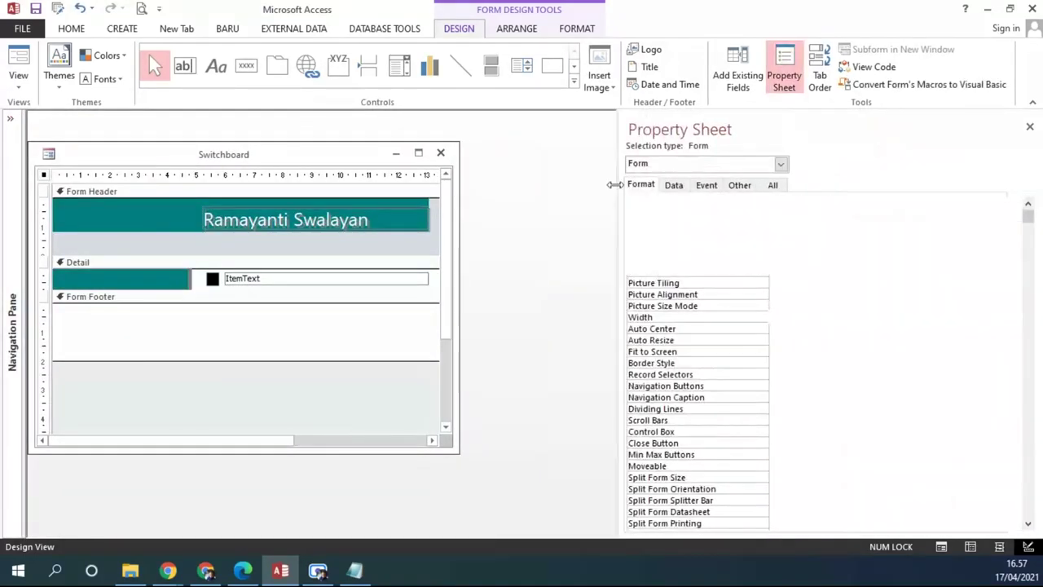
Set the Switchboard form's Border Style to Thin and its Min Max Buttons to None.
scroll(877, 299, "down", 1)
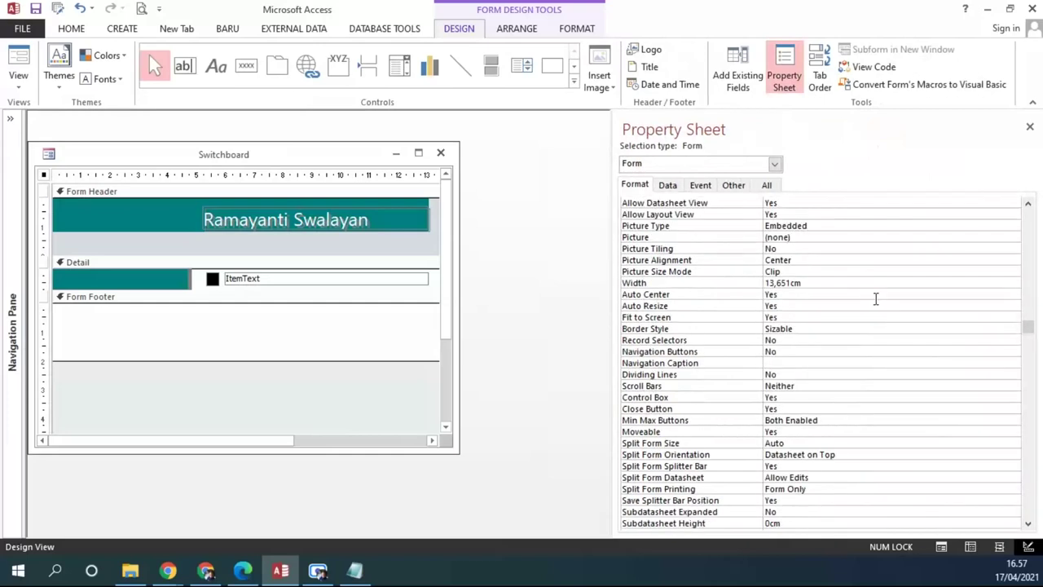
left_click(813, 328)
left_click(1014, 330)
left_click(853, 356)
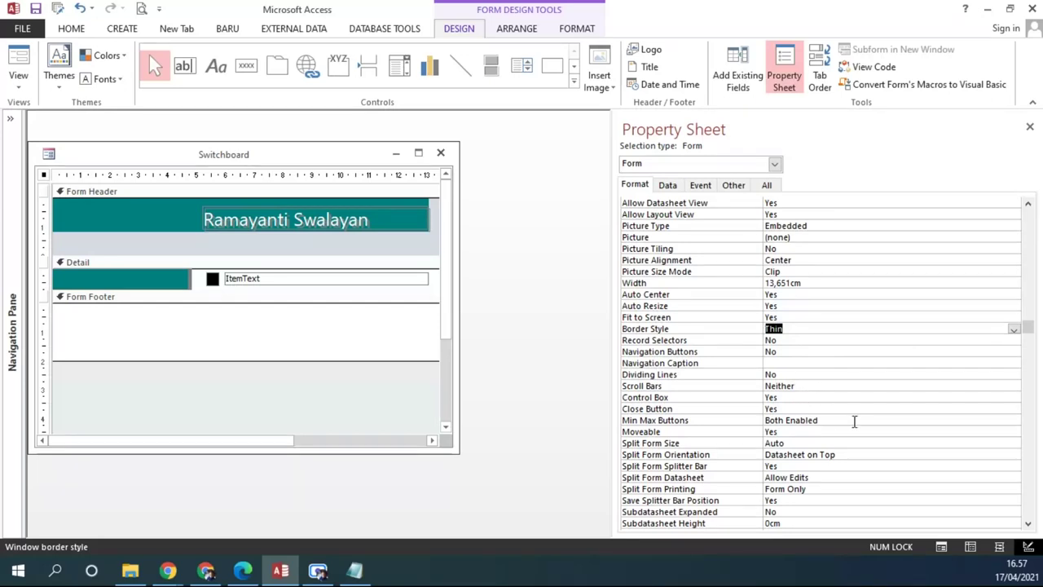
left_click(794, 420)
left_click(1014, 421)
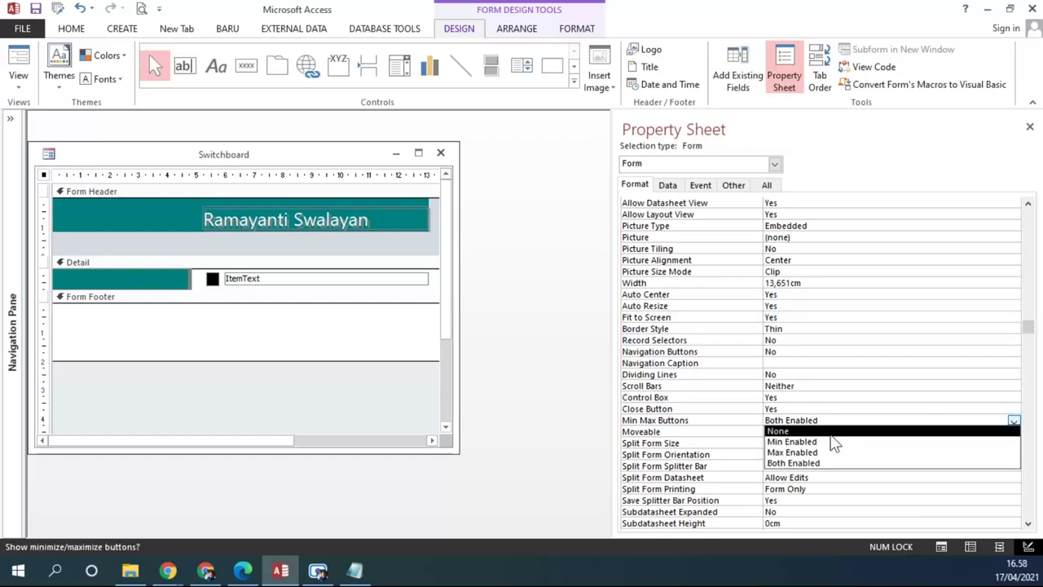
left_click(838, 432)
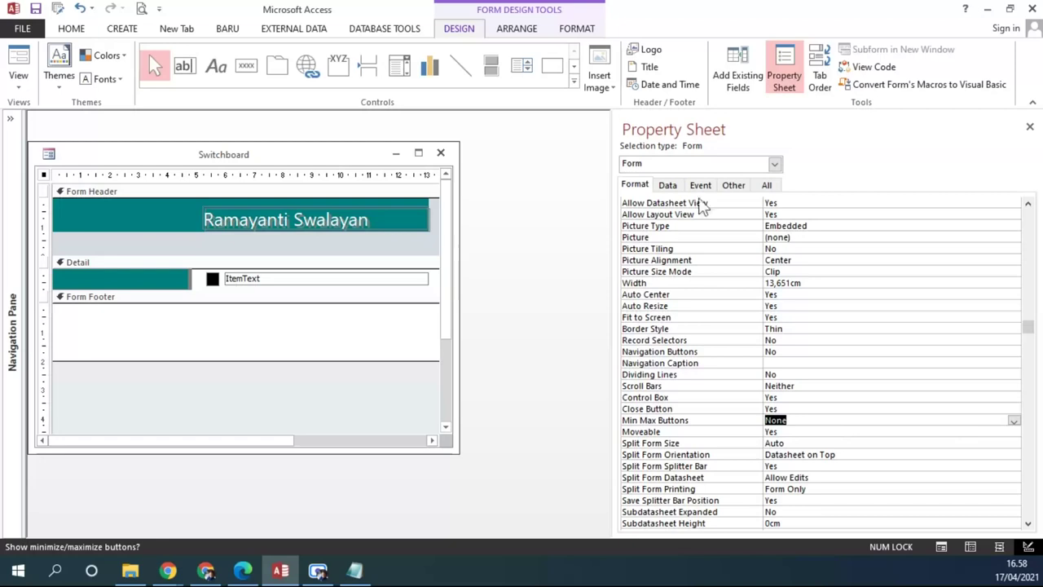
Set the Switchboard form's Pop Up and Modal properties to Yes and close the property sheet.
left_click(734, 185)
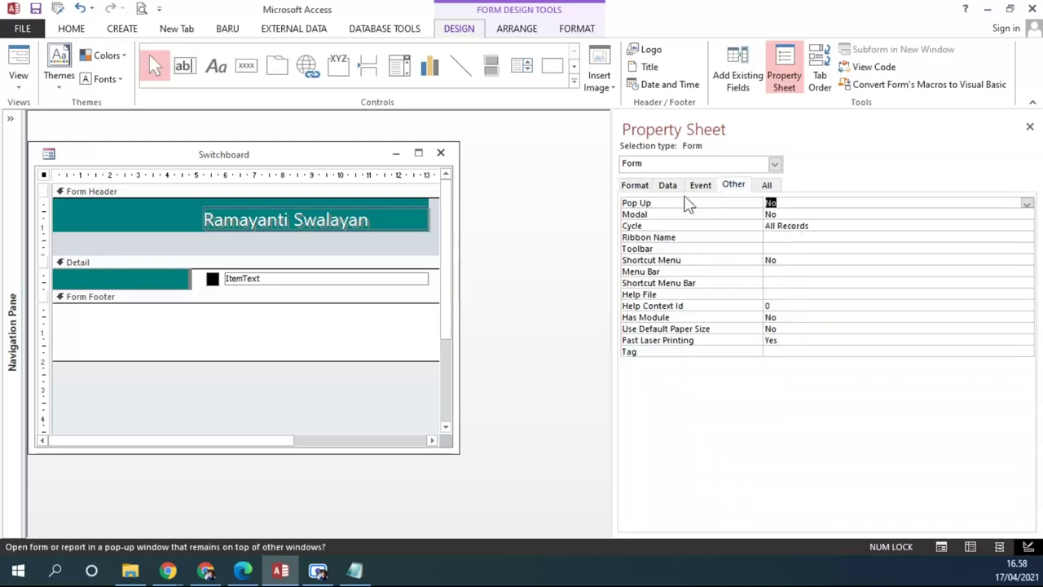
double_click(791, 214)
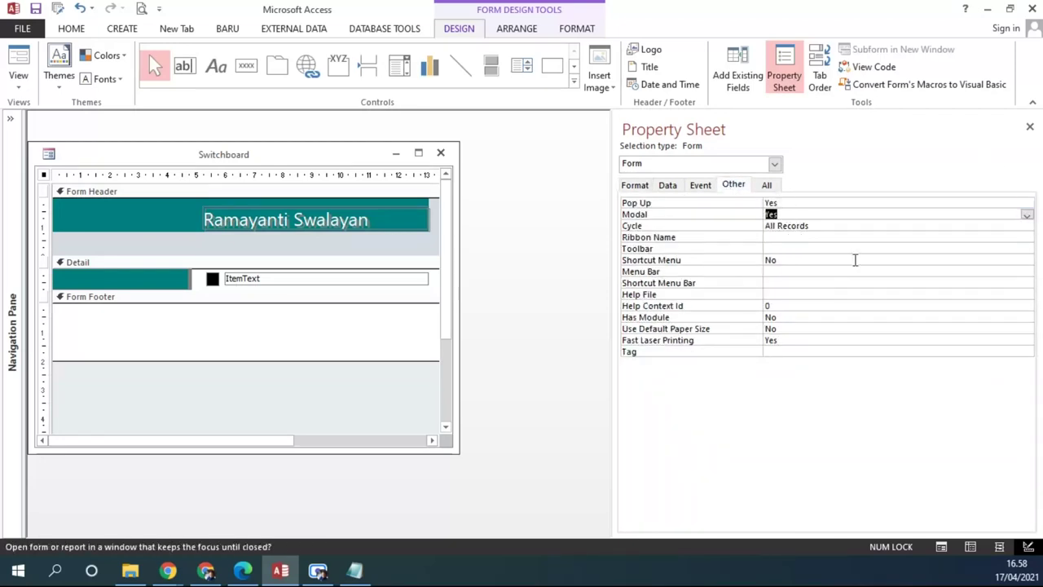
left_click(1030, 129)
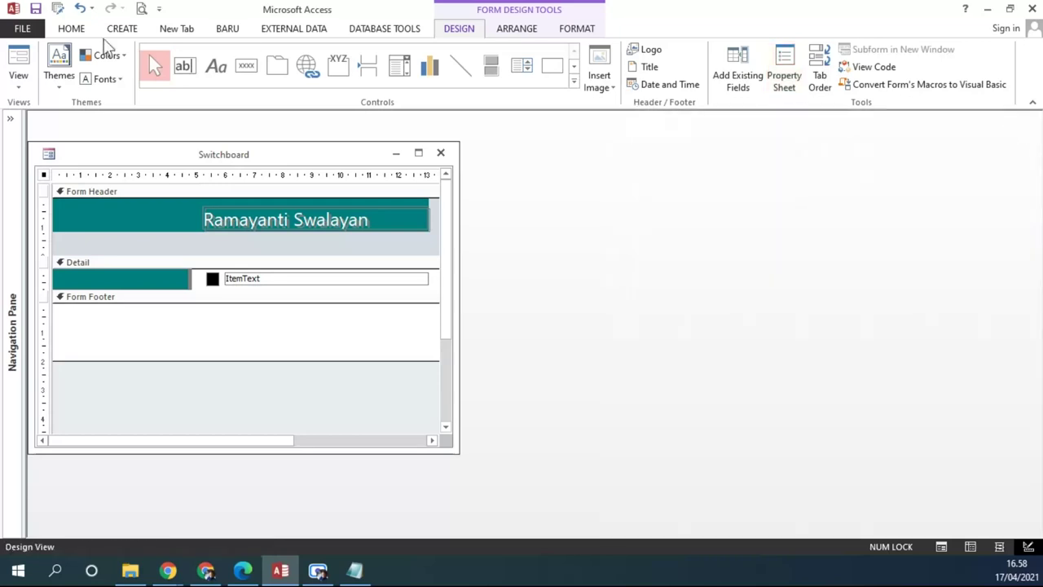
Show the Switchboard in Form View and test its Formulir page by opening the Data Kasir form.
left_click(18, 66)
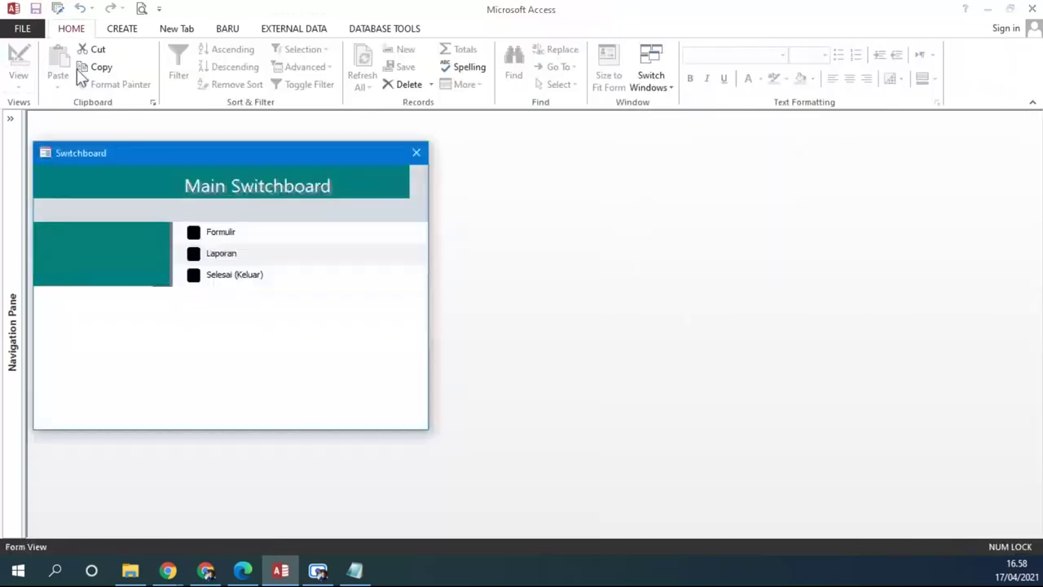
left_click_drag(146, 156, 293, 97)
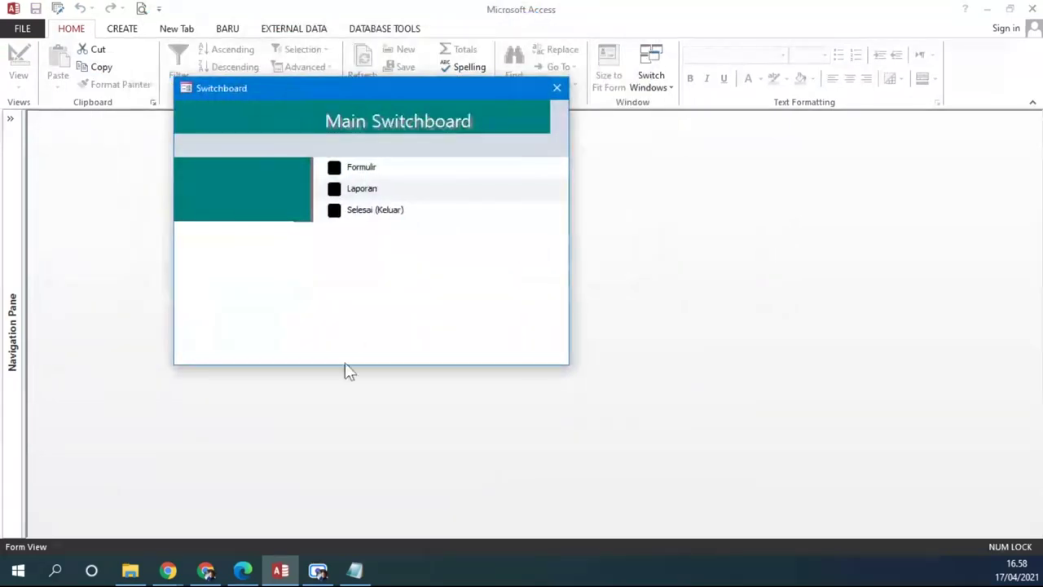
left_click_drag(411, 91, 449, 181)
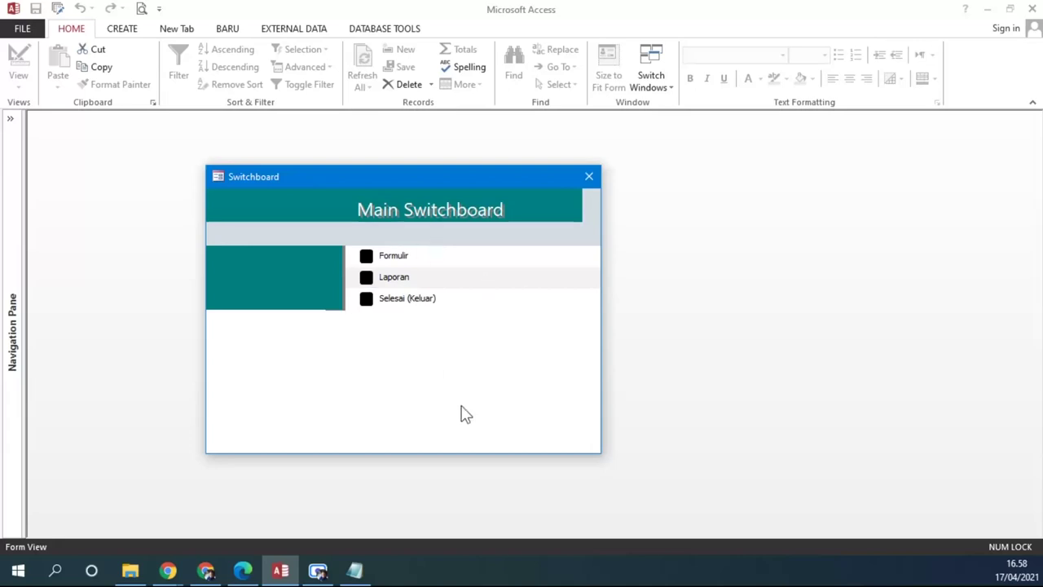
left_click(366, 256)
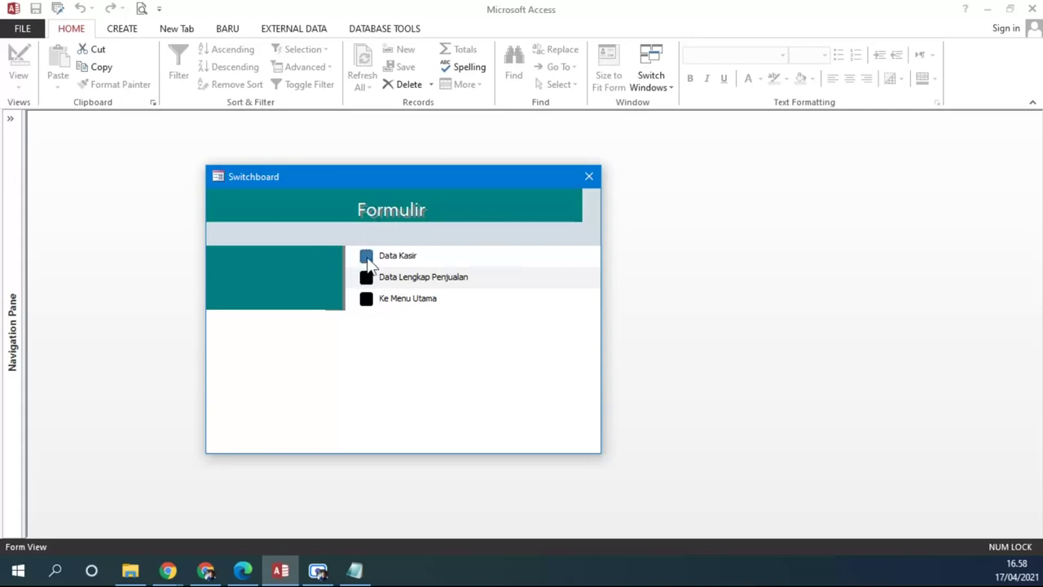
left_click(367, 257)
left_click_drag(391, 67, 730, 125)
left_click_drag(508, 127, 172, 104)
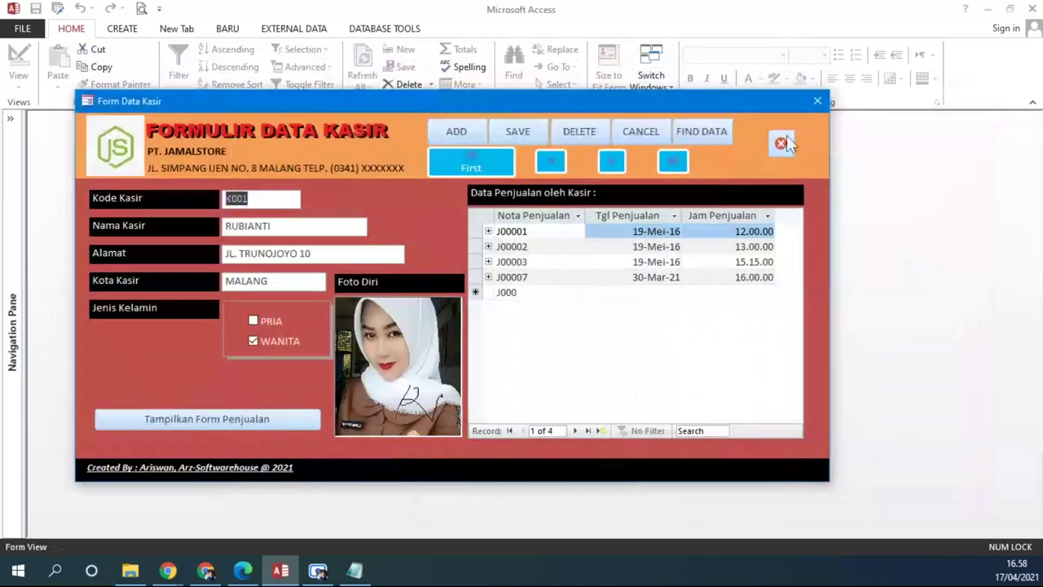
Close the Data Kasir form, move the Switchboard aside, and test the Formulir page's Data Lengkap Penjualan item.
left_click(782, 142)
left_click_drag(444, 182, 269, 132)
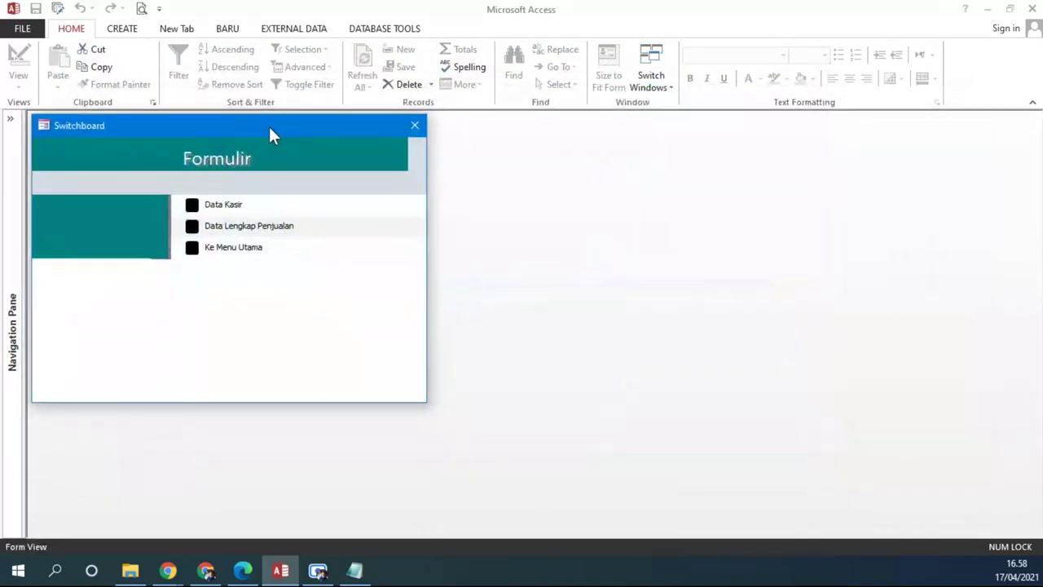
left_click(197, 227)
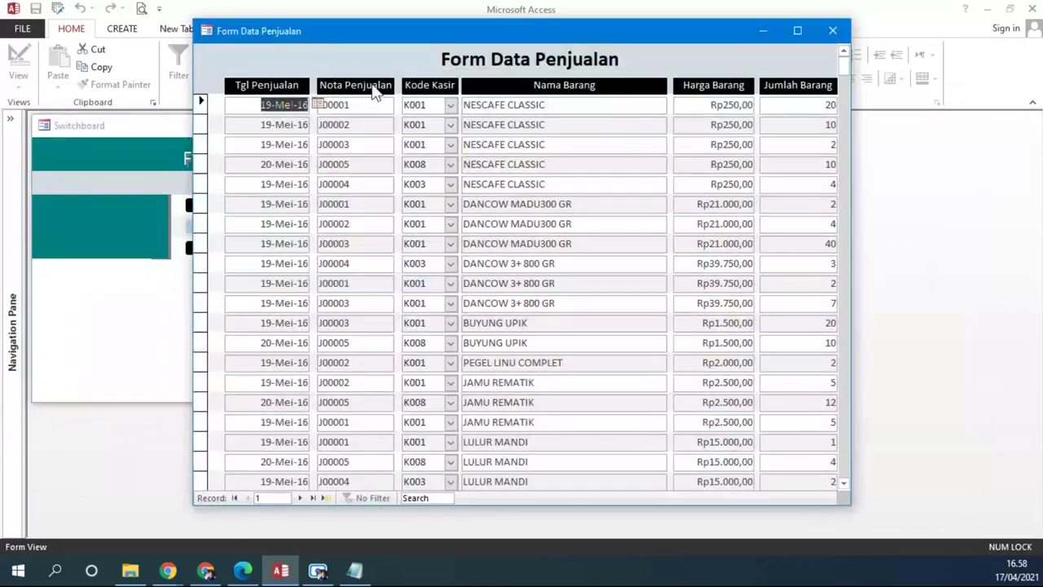
left_click_drag(397, 36, 516, 55)
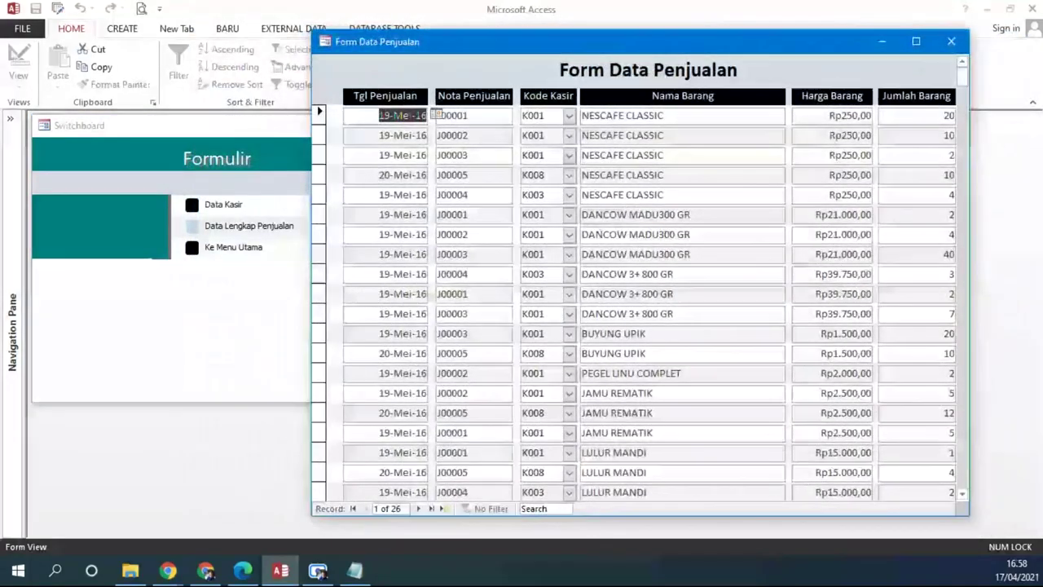
left_click(952, 39)
left_click(952, 39)
Return to the main menu and test the Laporan Data Kasir item on the Switchboard's Laporan page.
left_click(193, 249)
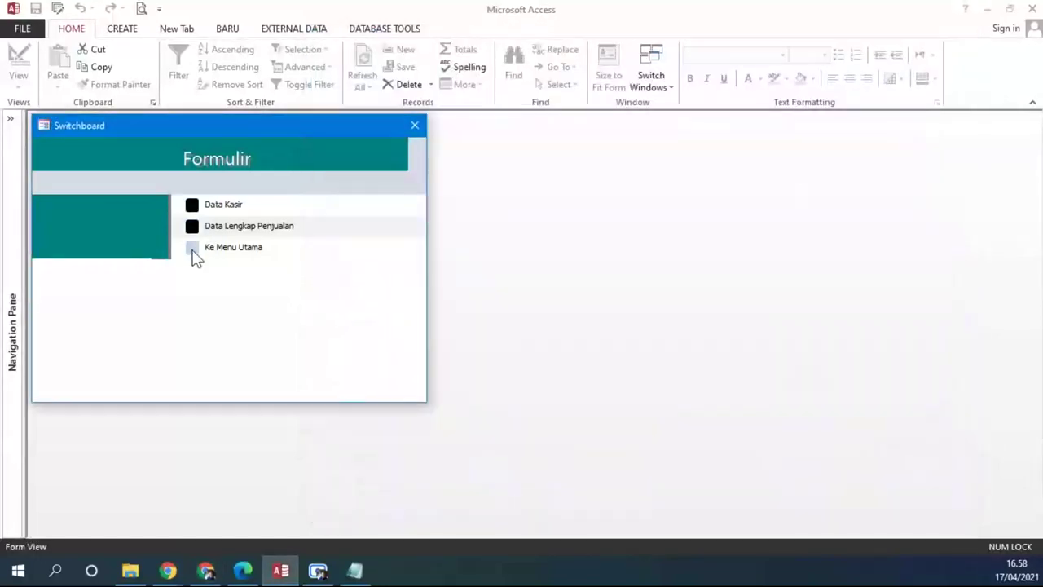
left_click(192, 226)
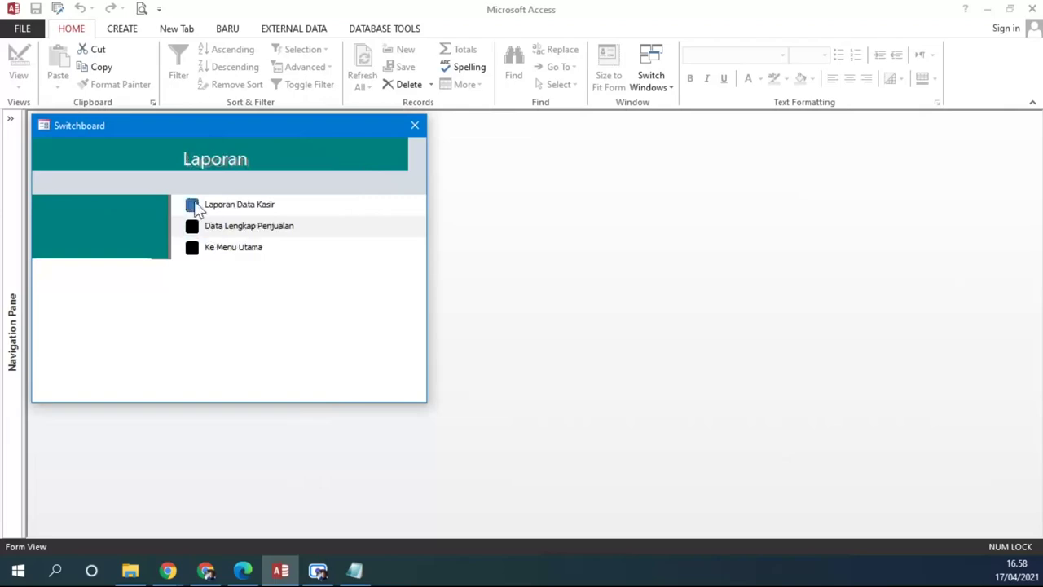
left_click(194, 206)
left_click_drag(270, 129, 300, 83)
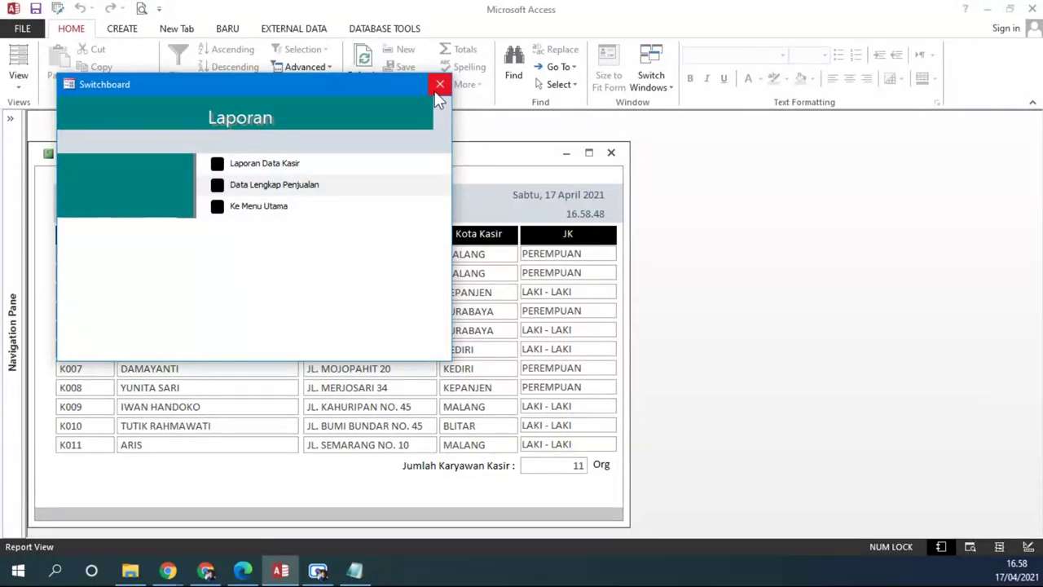
mouse_move(348, 87)
left_mouse_down()
mouse_move(314, 101)
mouse_move(356, 87)
left_mouse_up()
left_click(522, 165)
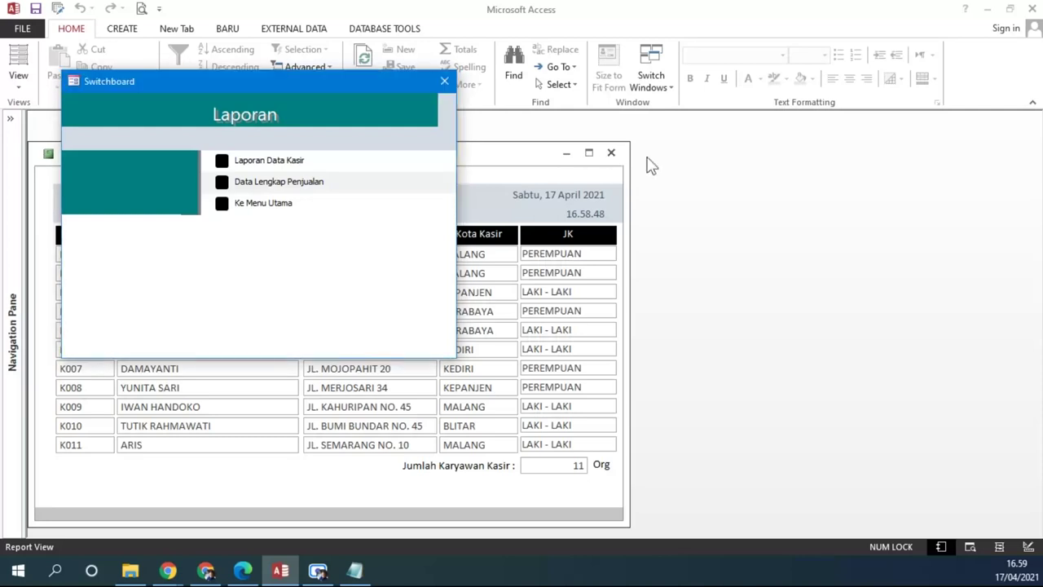
Close the Switchboard and expand the object list to show its Reports group.
left_click(445, 81)
left_click(485, 332)
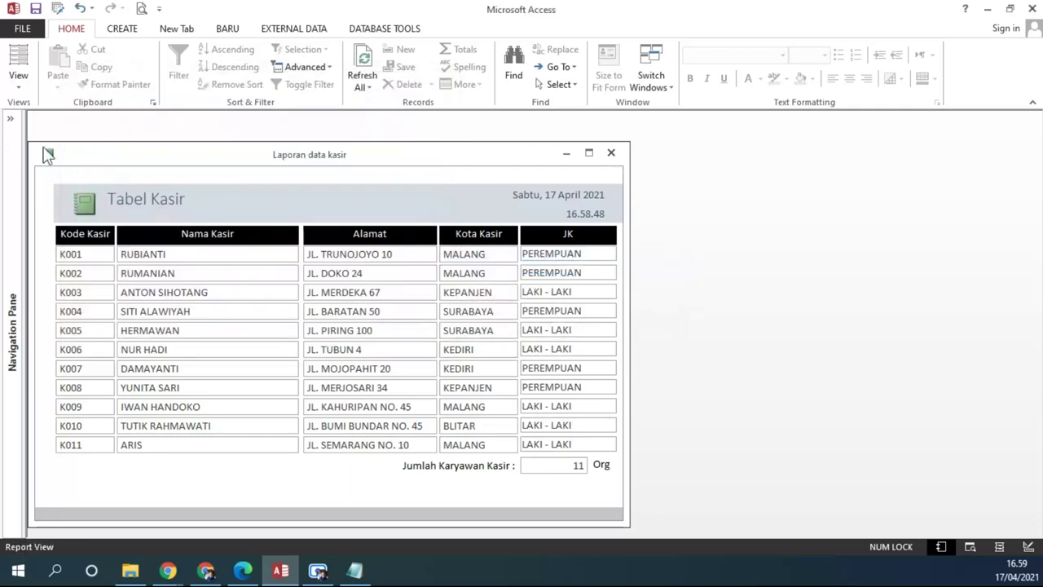
left_click(10, 118)
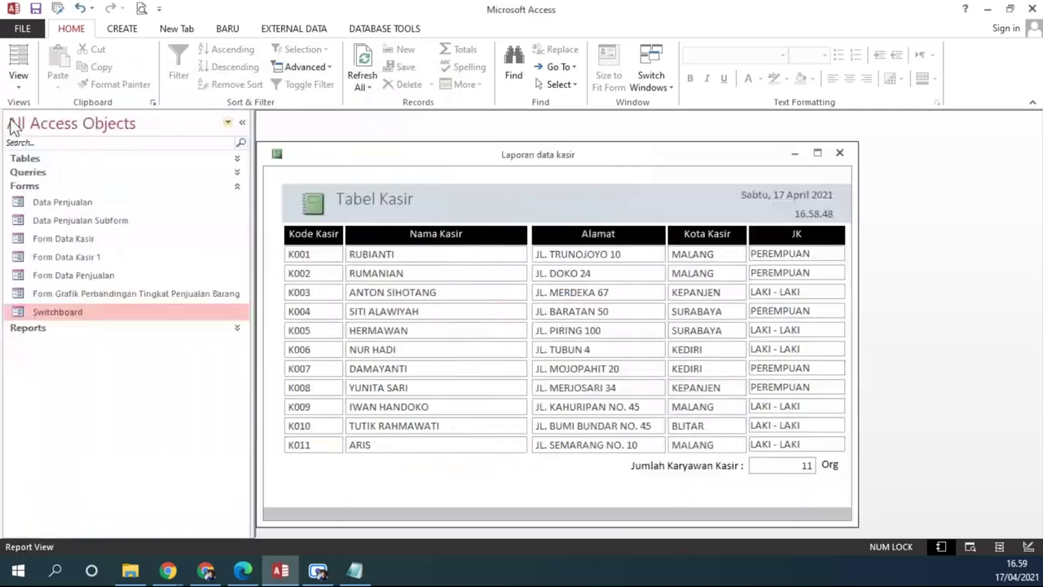
left_click(93, 327)
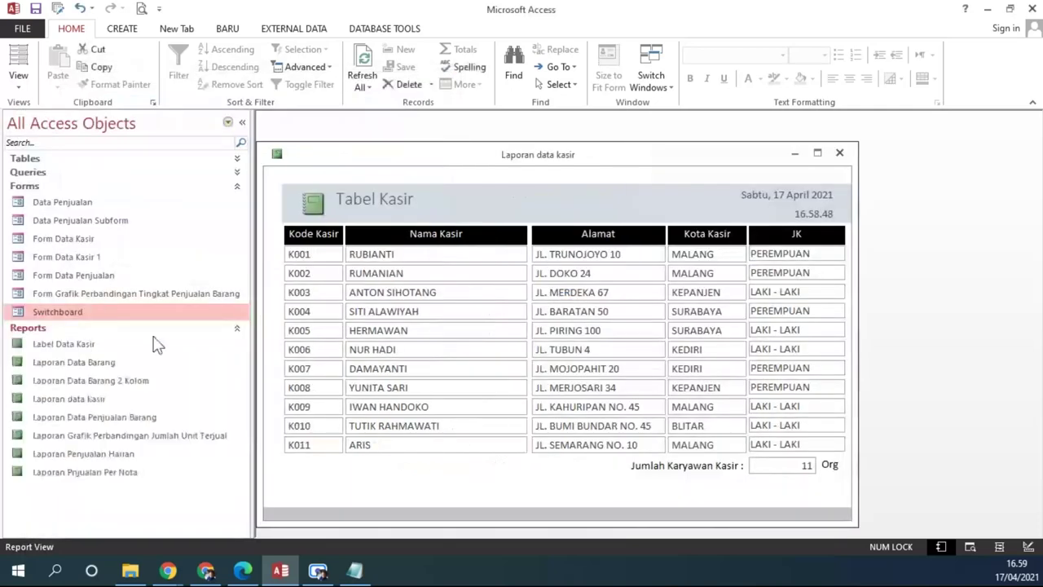
right_click(122, 397)
left_click(171, 387)
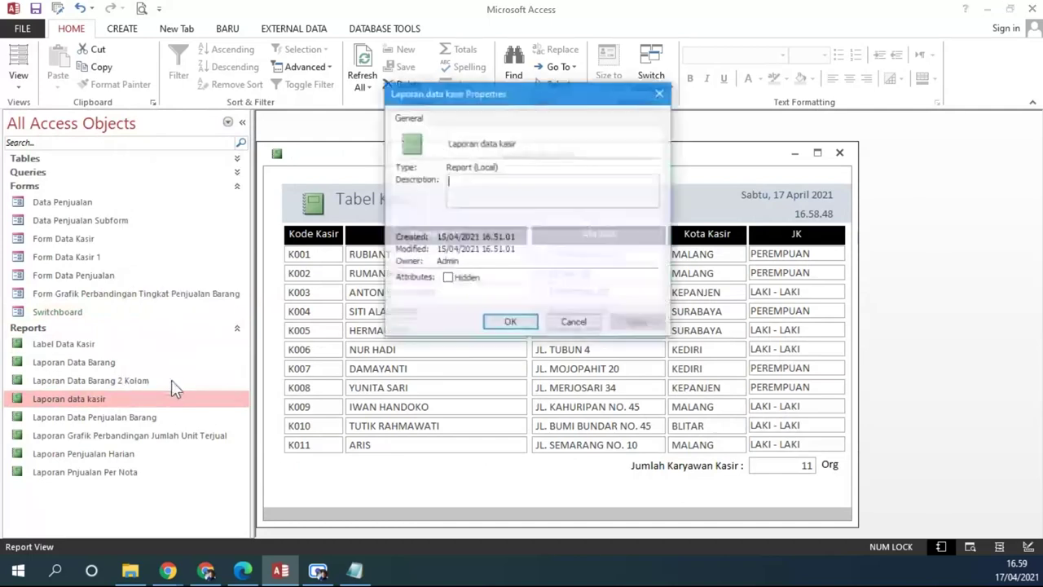
left_click(575, 322)
Open the Laporan data kasir report in Design View and set its Pop Up and Modal properties to Yes.
right_click(97, 401)
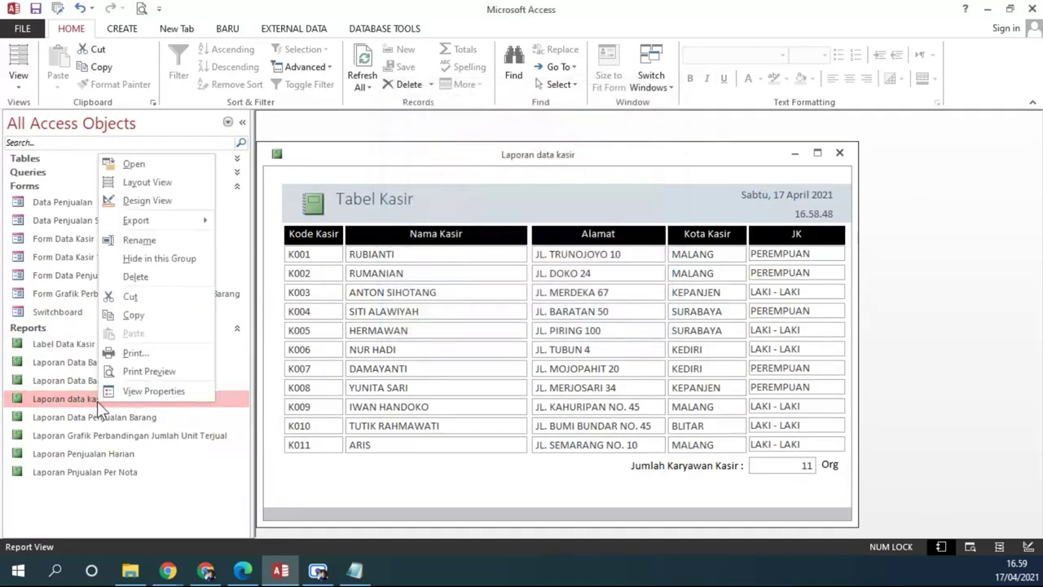
left_click(160, 201)
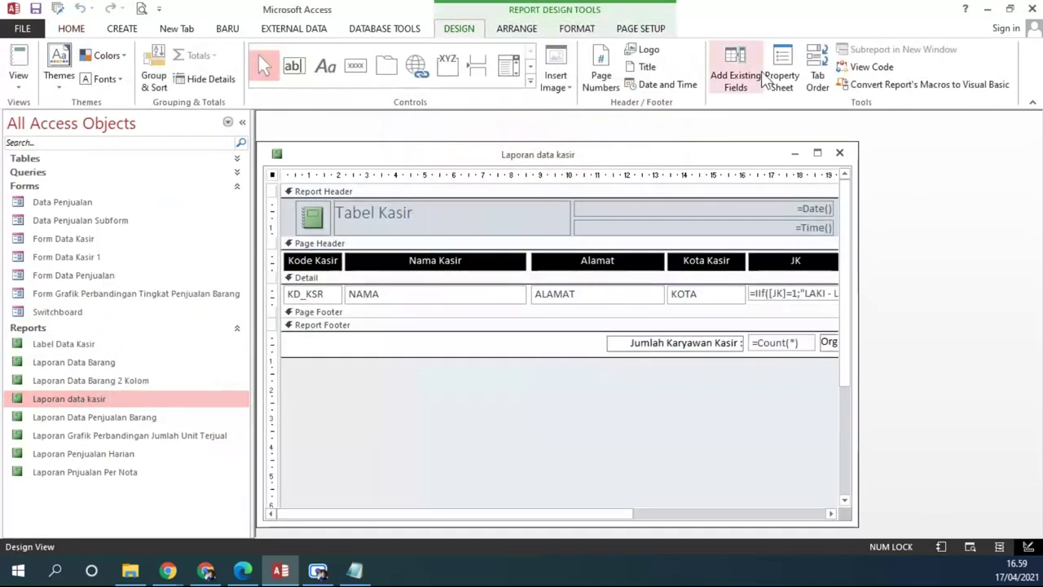
left_click(782, 75)
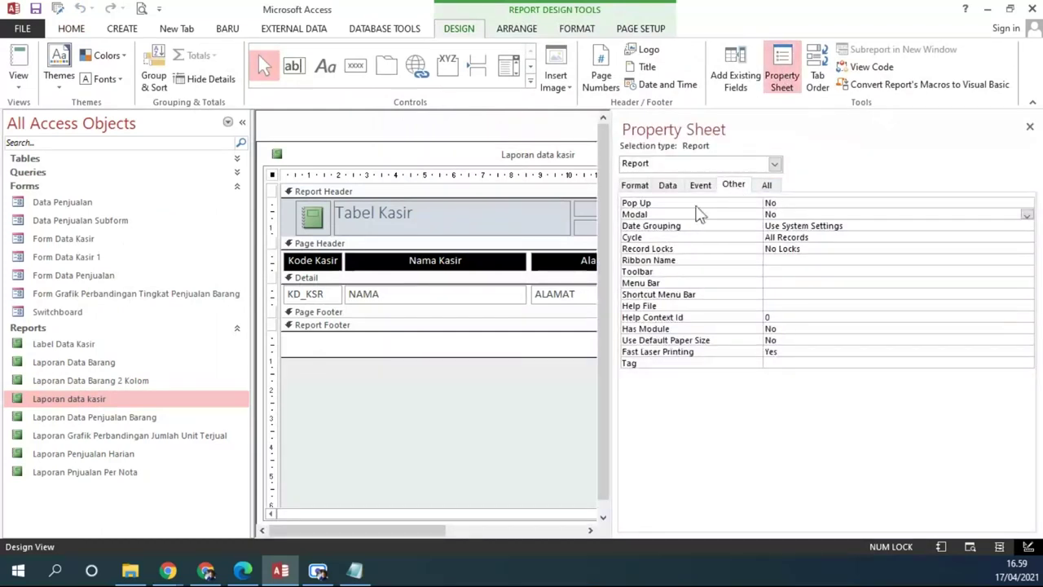
double_click(770, 203)
left_click(785, 213)
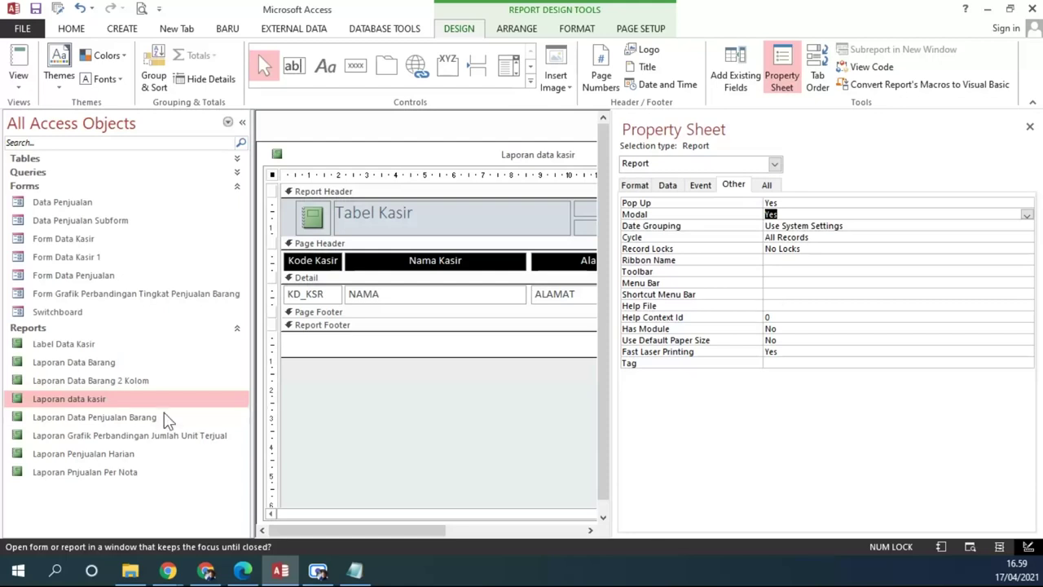
Open the Laporan Penjualan Harian report in Design View, set Pop Up to Yes, and adjust its Modal property.
left_click(157, 416)
left_click(143, 460)
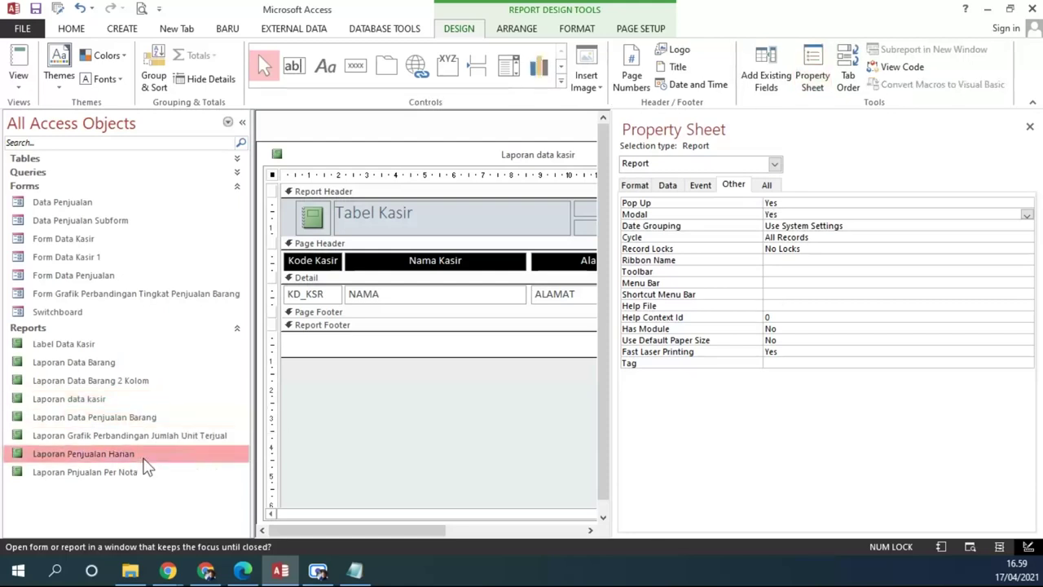
right_click(149, 464)
left_click(208, 251)
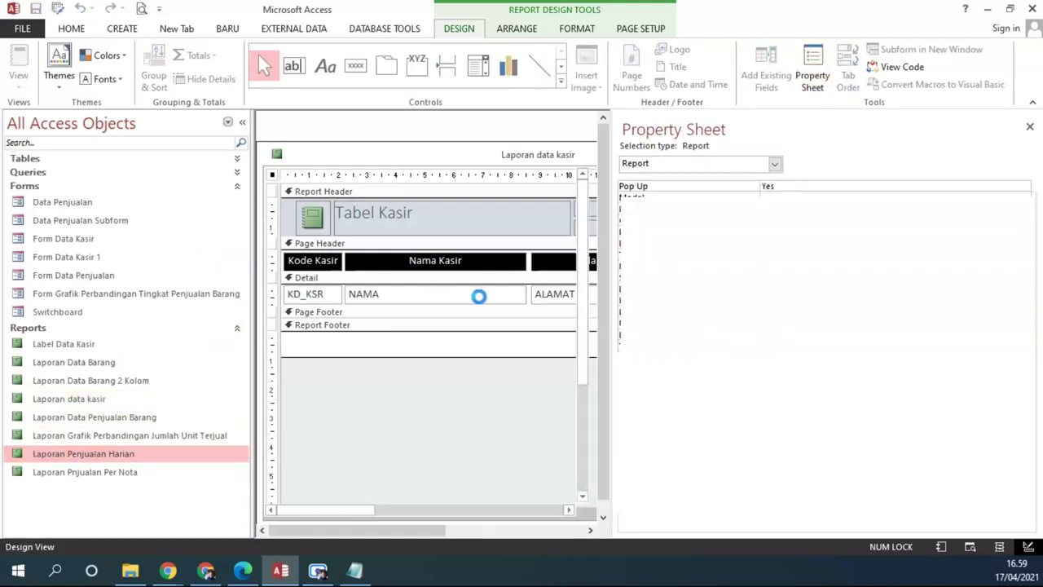
double_click(793, 203)
left_click(794, 213)
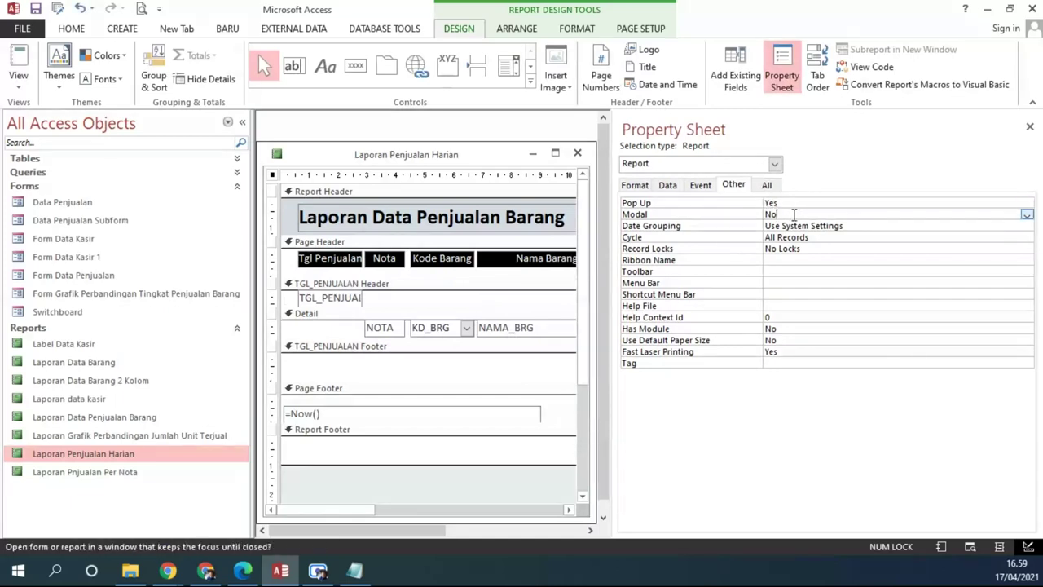
Close the property sheet and both report designs, saving their changes.
left_click(1030, 127)
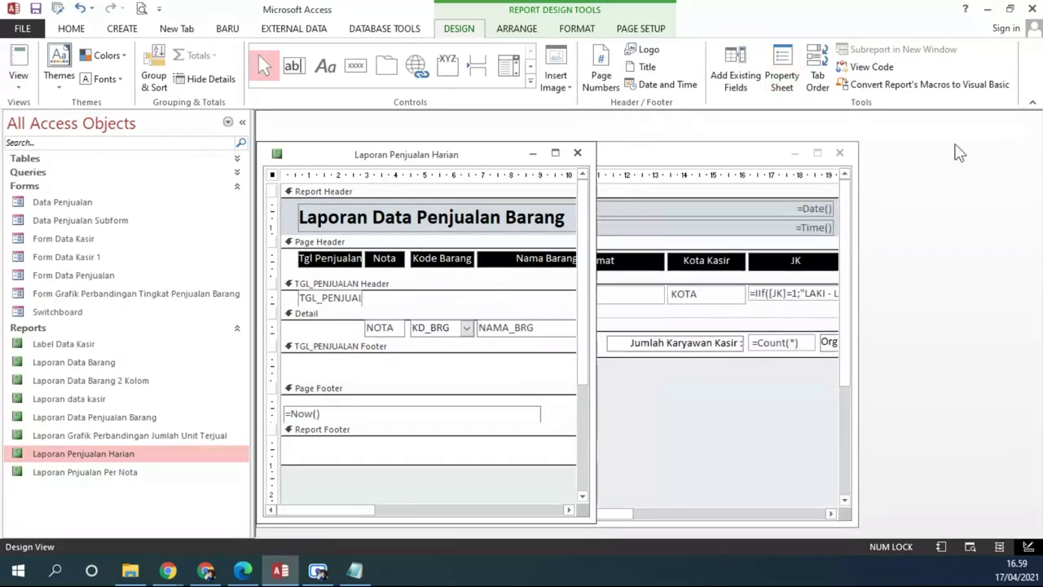
left_click(842, 155)
left_click(465, 326)
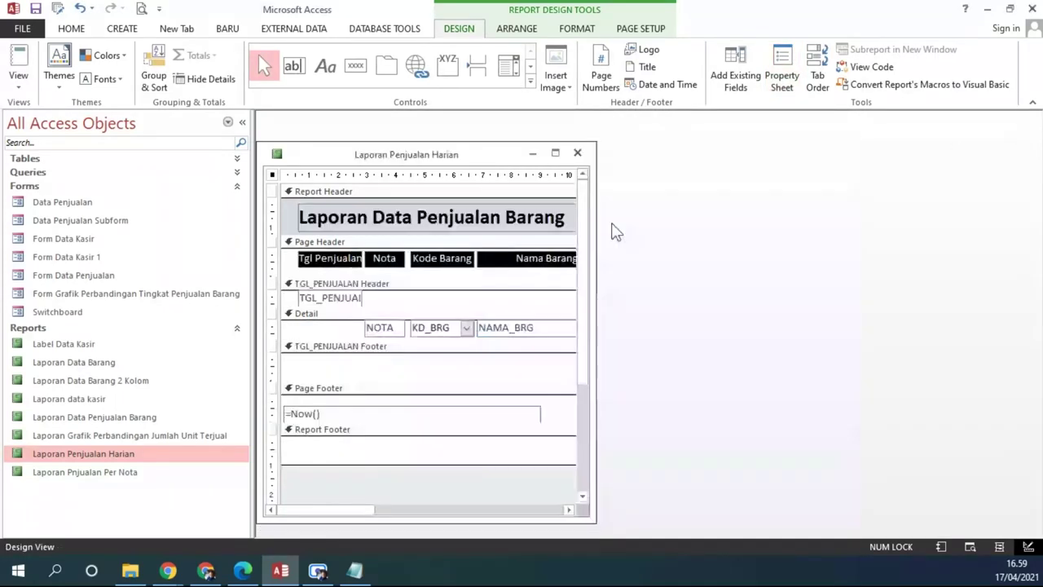
left_click(578, 153)
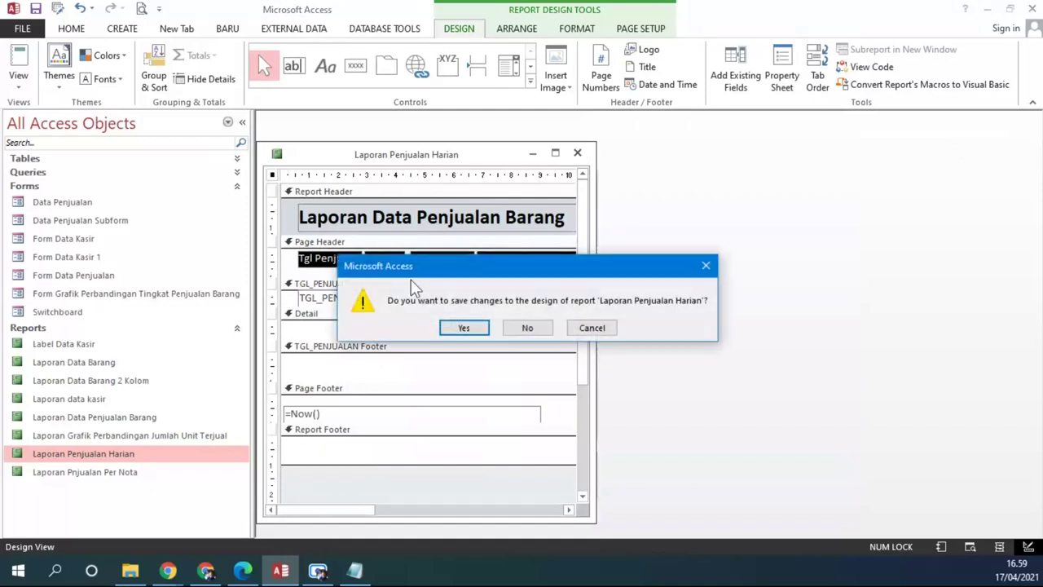
left_click(463, 328)
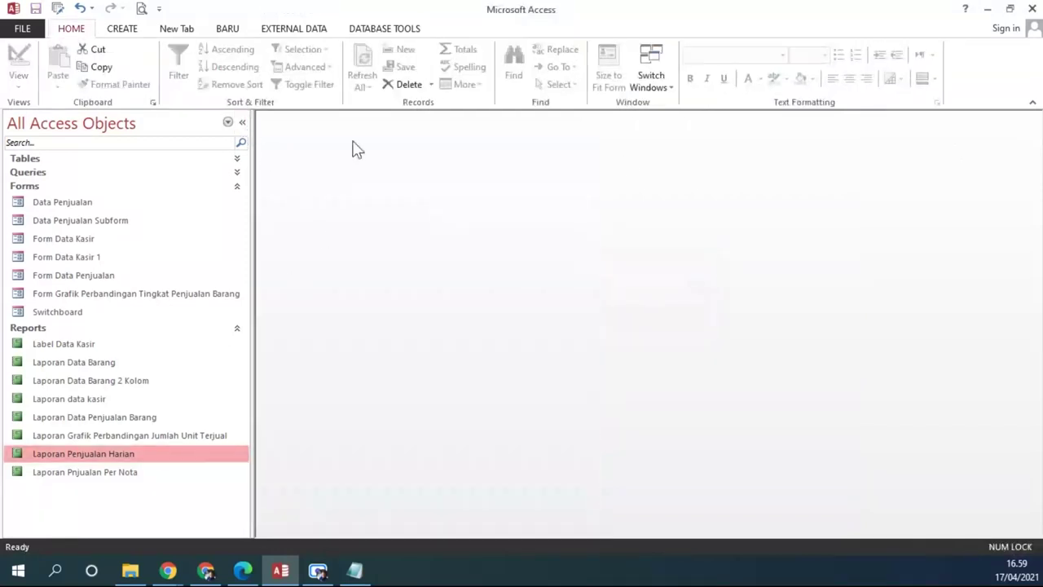
Open the Switchboard form and test the Laporan page's Laporan Data Kasir item, moving and closing the report.
double_click(84, 313)
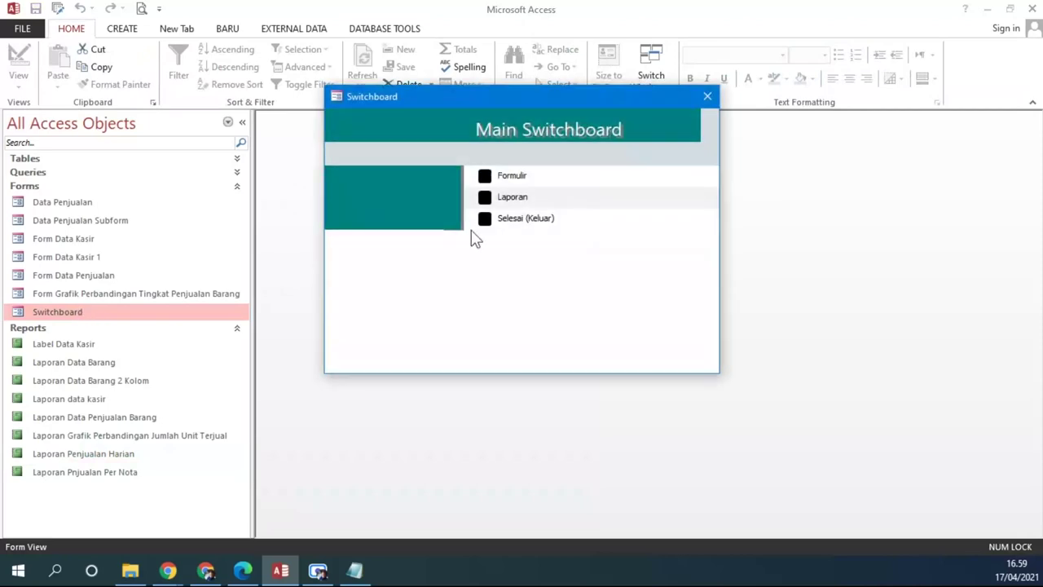
left_click(485, 200)
left_click_drag(475, 107, 161, 107)
left_click(168, 179)
left_click_drag(393, 135, 489, 42)
left_click(922, 37)
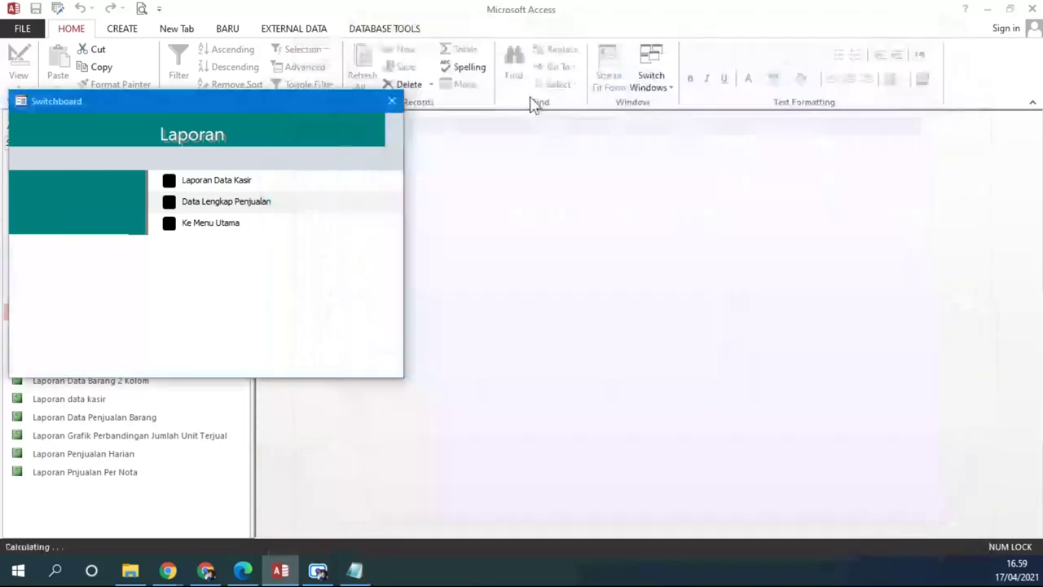
Test the Laporan page's Data Lengkap Penjualan item and recheck Laporan Data Kasir, closing each report.
left_click(169, 201)
left_click(858, 160)
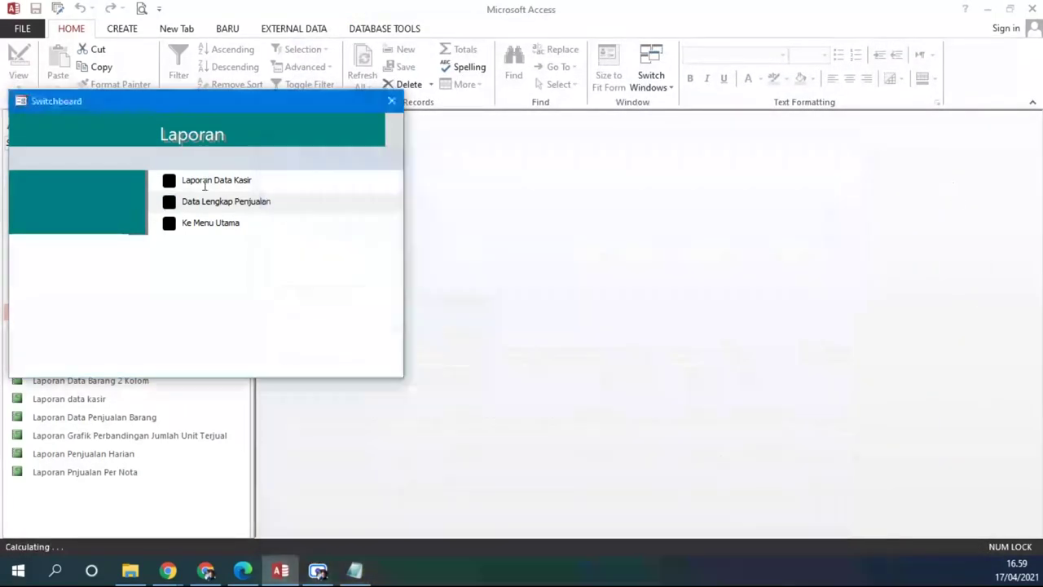
left_click(168, 180)
left_click_drag(481, 155, 526, 72)
left_click(866, 57)
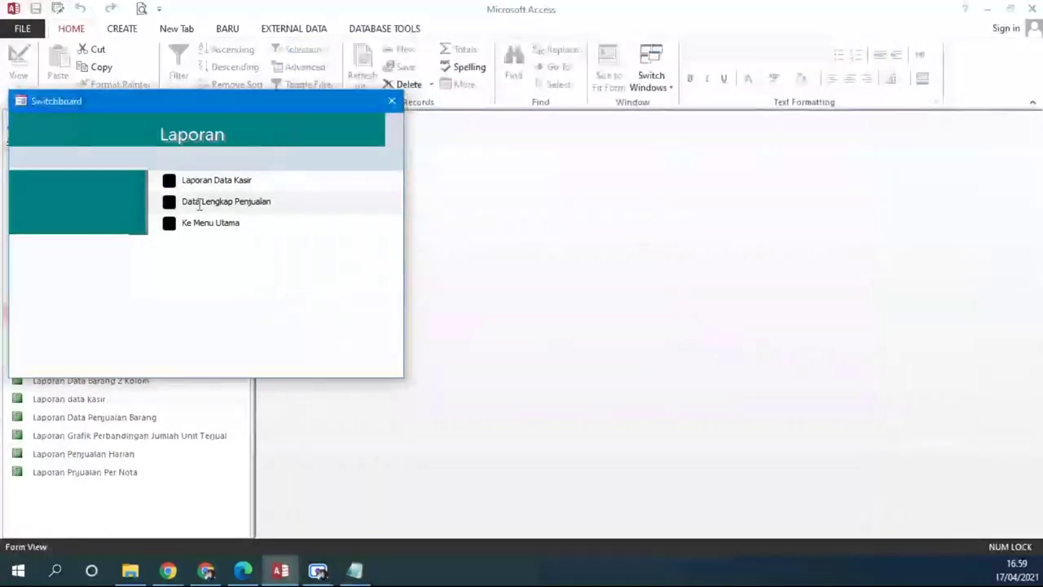
Return to the main menu, test the Selesai (Keluar) item, and quit Access.
left_click(170, 228)
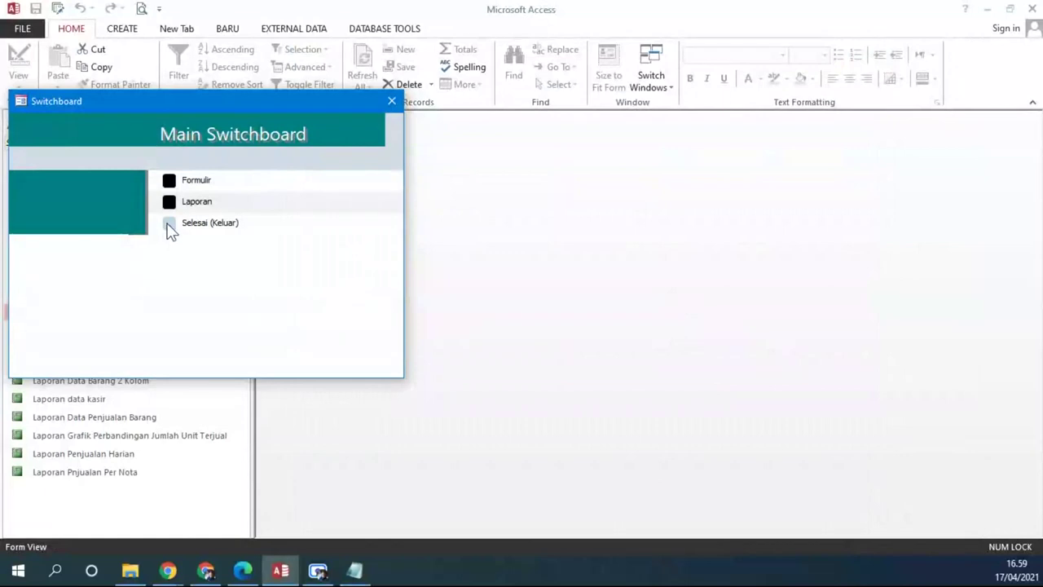
left_click(169, 224)
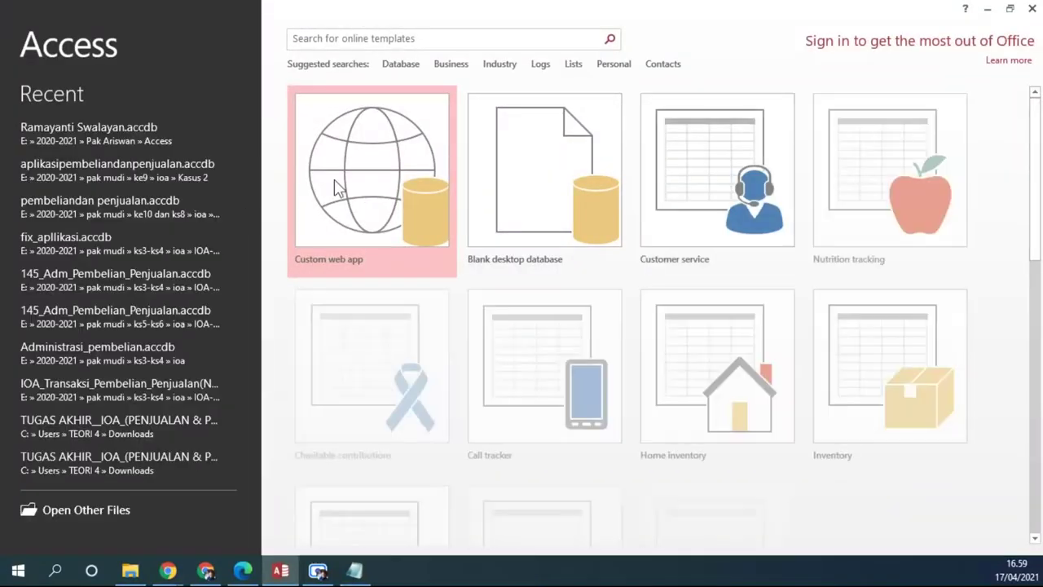
left_click(1032, 9)
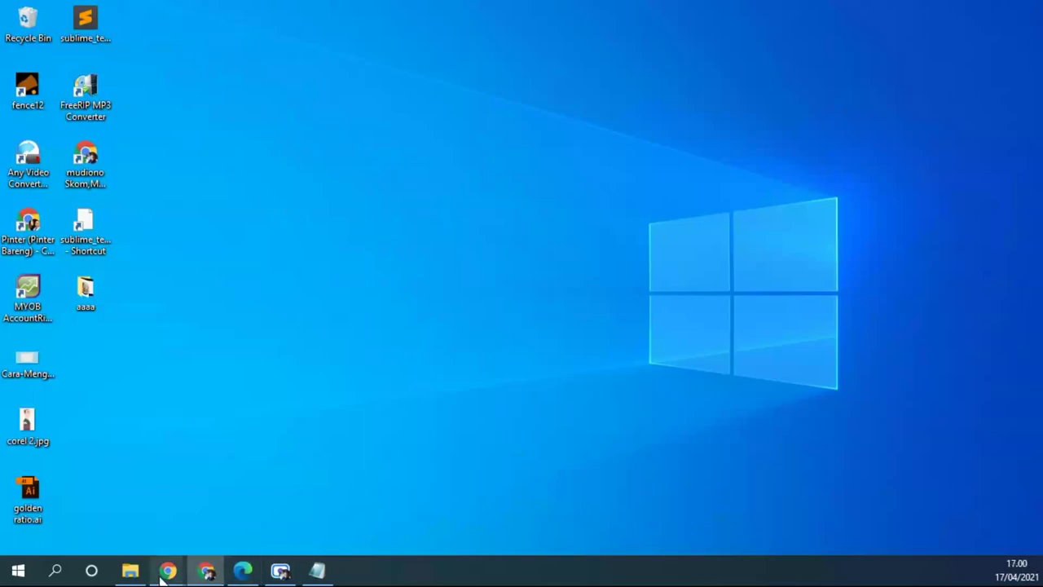
Switch to File Explorer and reopen the Ramayanti Swalayan database in Access.
left_click(133, 572)
double_click(248, 218)
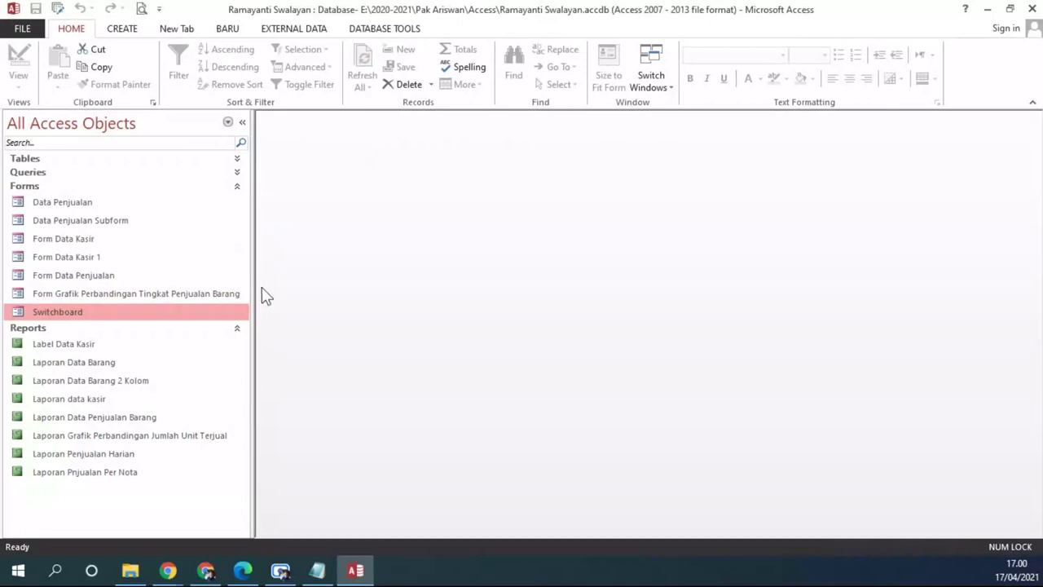
Set Switchboard as the Display Form in the Access options for the current database.
left_click(160, 9)
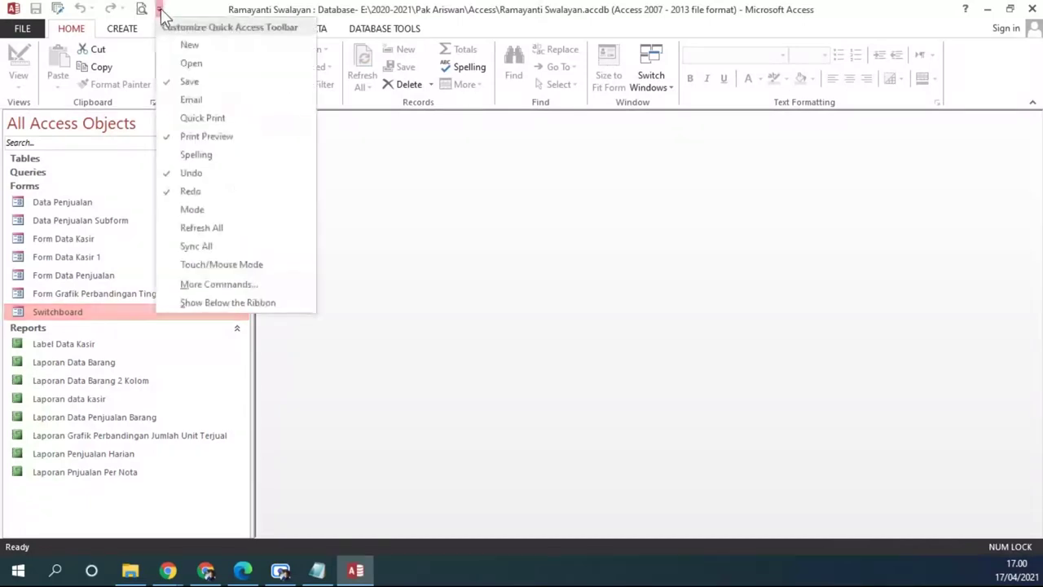
left_click(226, 285)
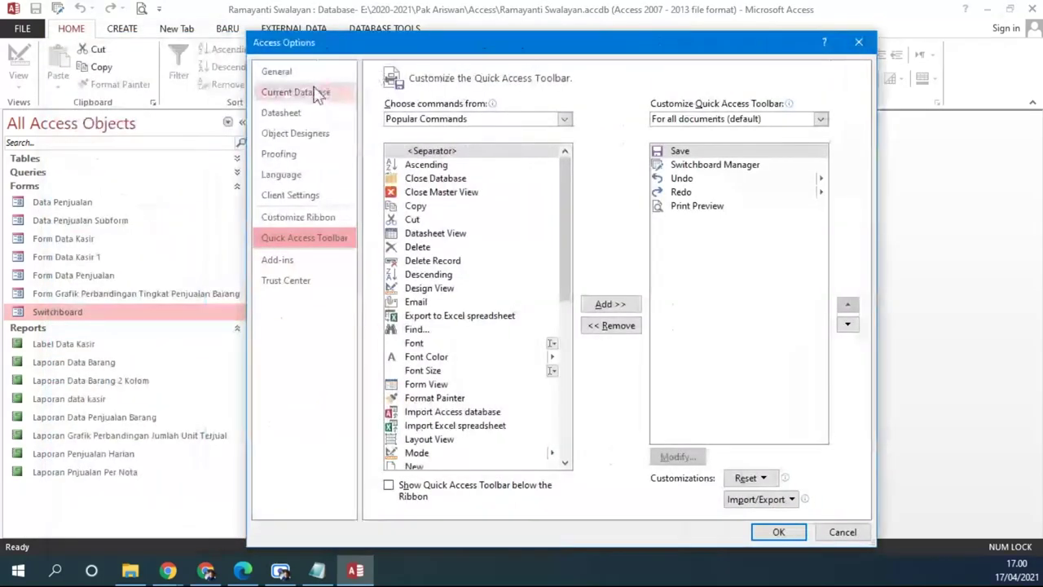
left_click(321, 94)
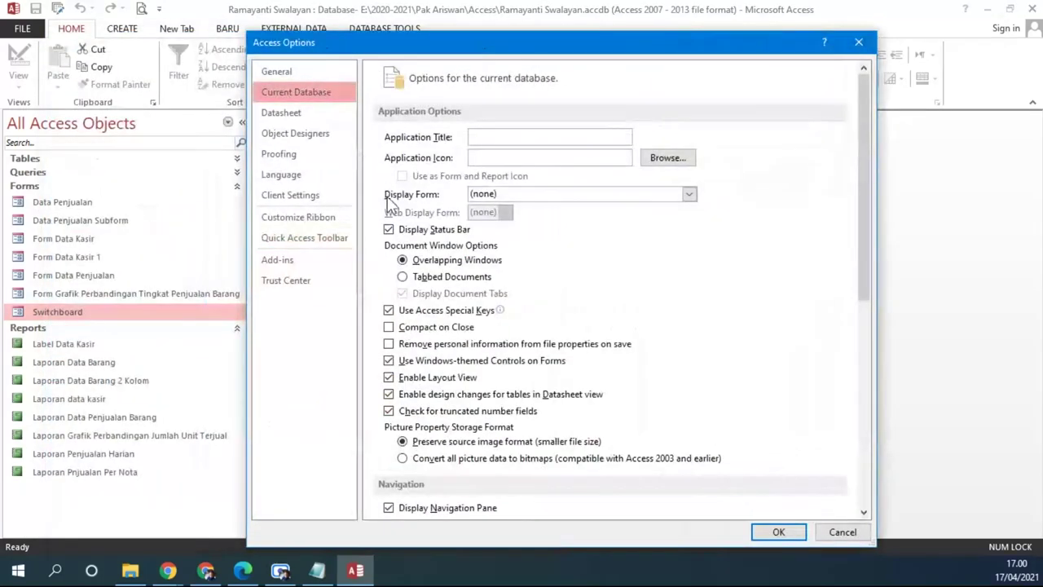
left_click(680, 194)
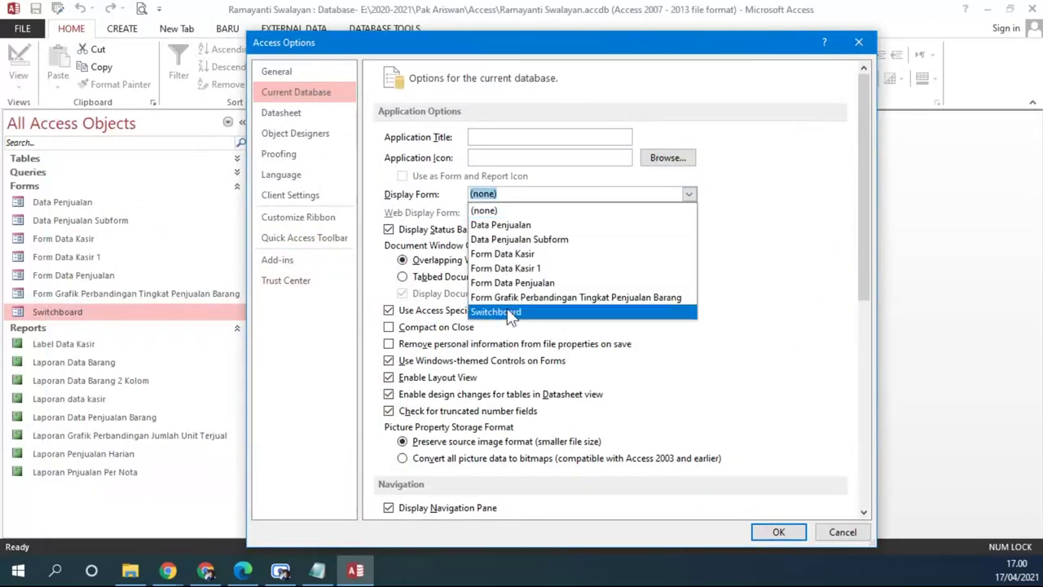
left_click(511, 314)
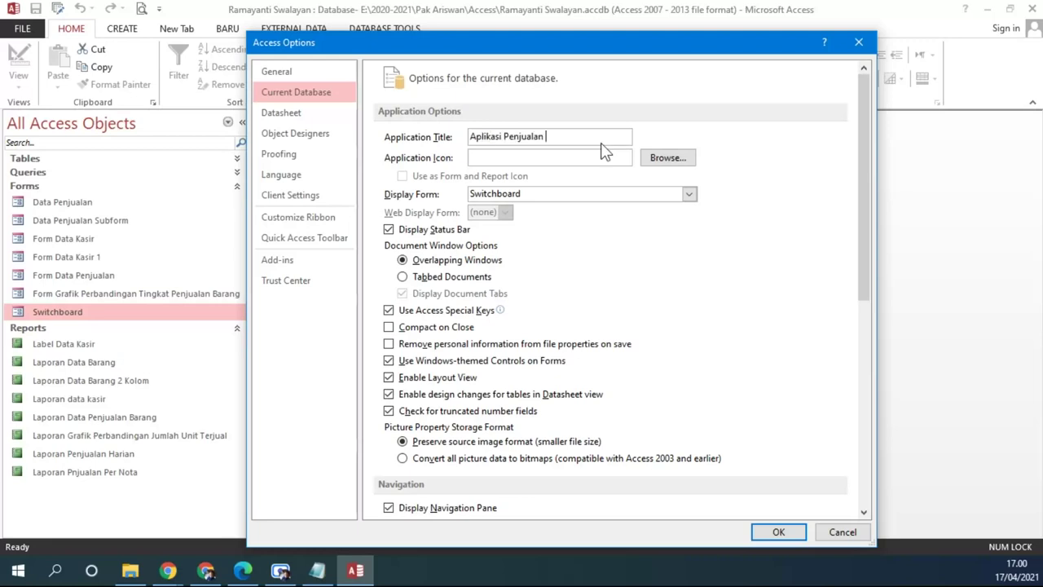
Browse the database's Access folder on drive E for an application icon file, leaving without choosing one.
left_click(662, 158)
left_click_drag(756, 173, 751, 345)
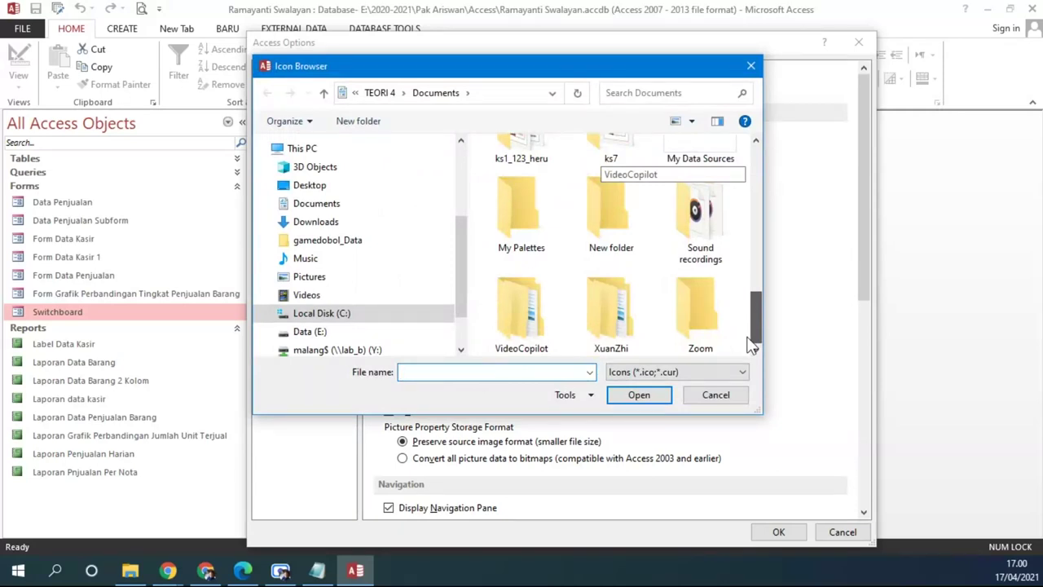
left_click(326, 332)
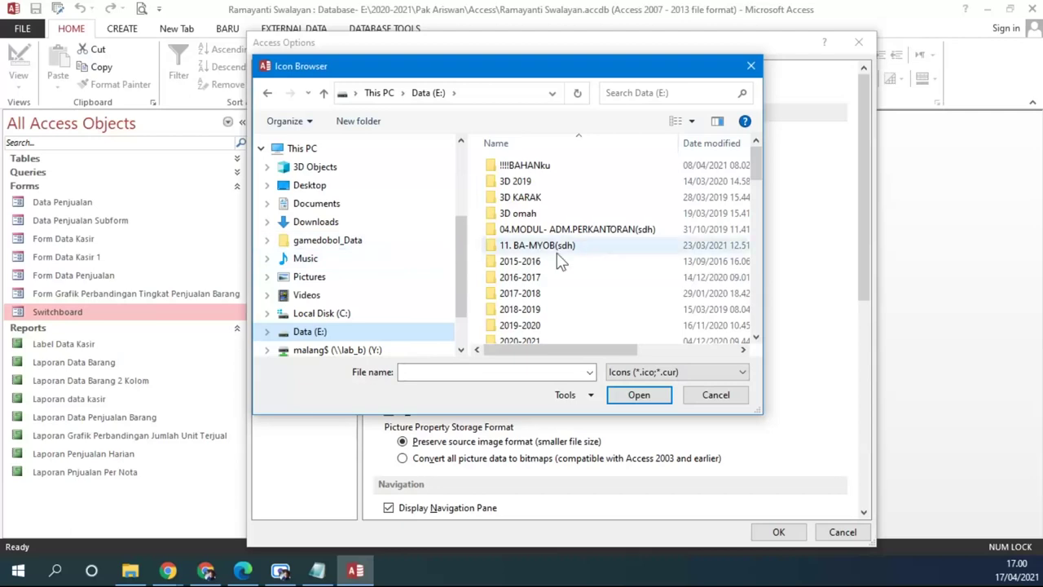
scroll(522, 261, "down", 3)
double_click(519, 207)
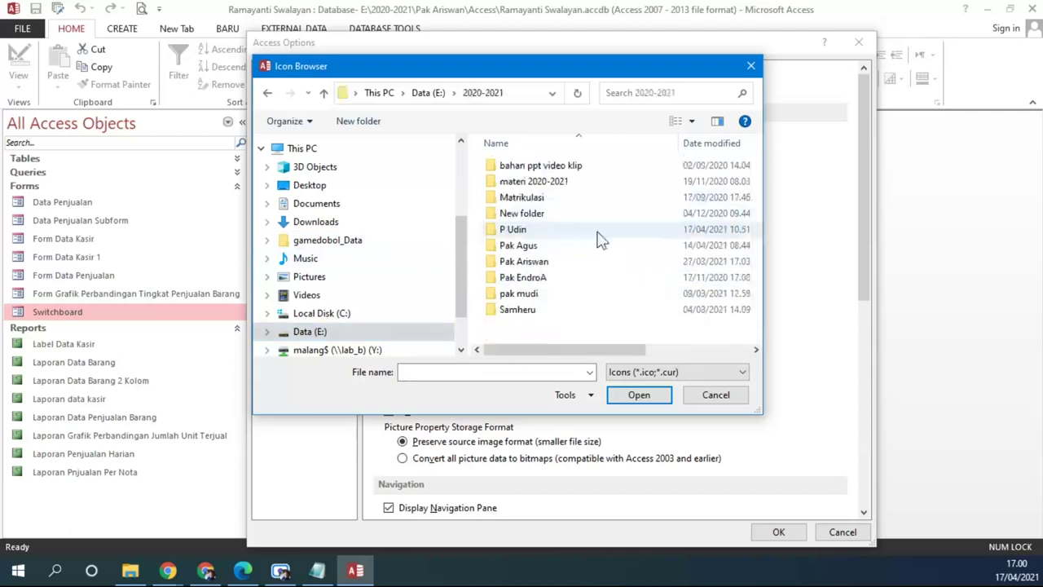
double_click(538, 272)
double_click(525, 172)
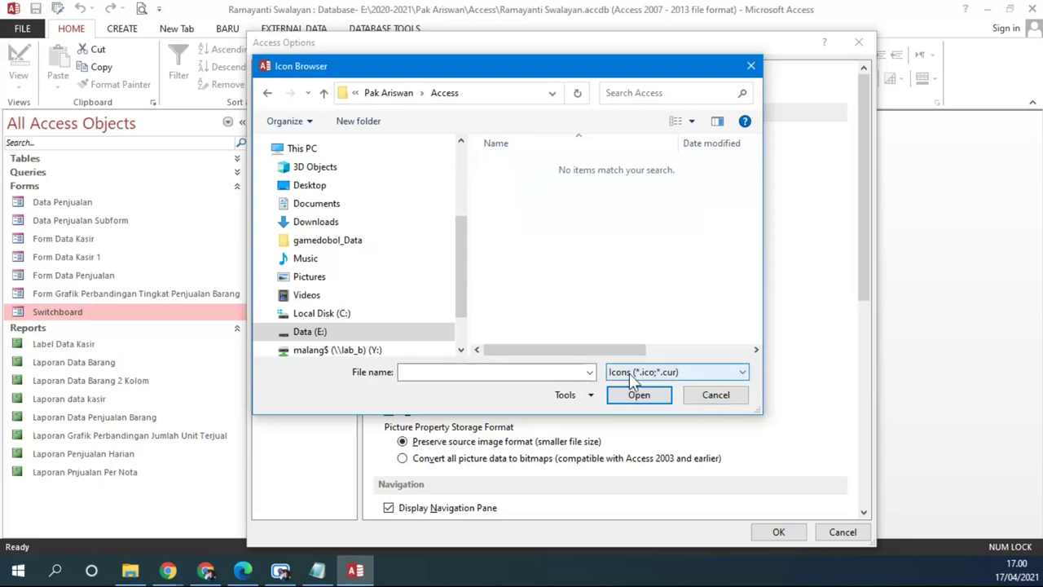
left_click(702, 396)
Switch to Chrome, maximize the new tab window, and open iconspedia.com.
left_click(206, 571)
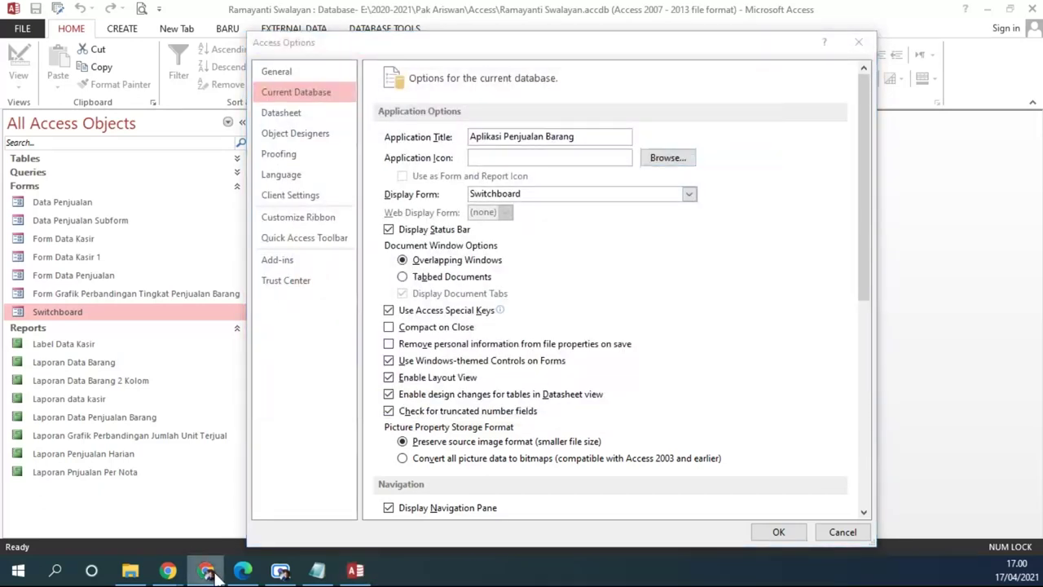
left_click(206, 570)
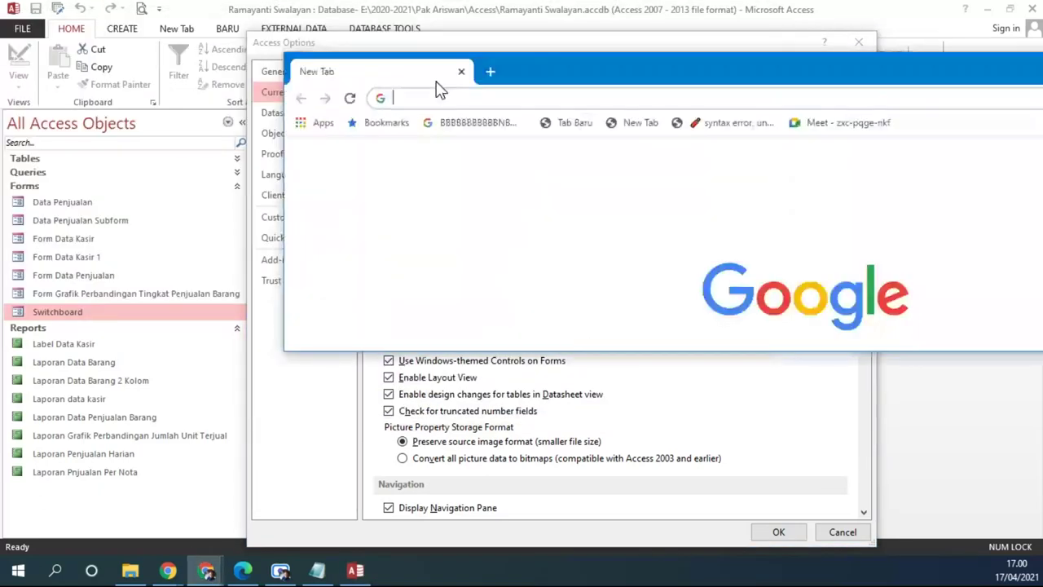
left_click_drag(302, 77, 275, 104)
double_click(275, 105)
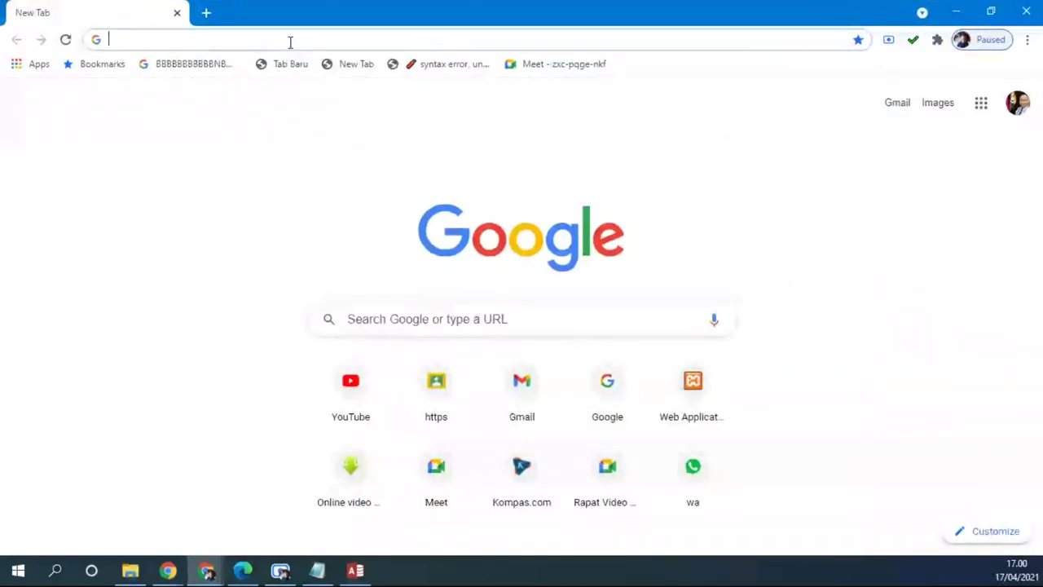
type("icon")
key("Return")
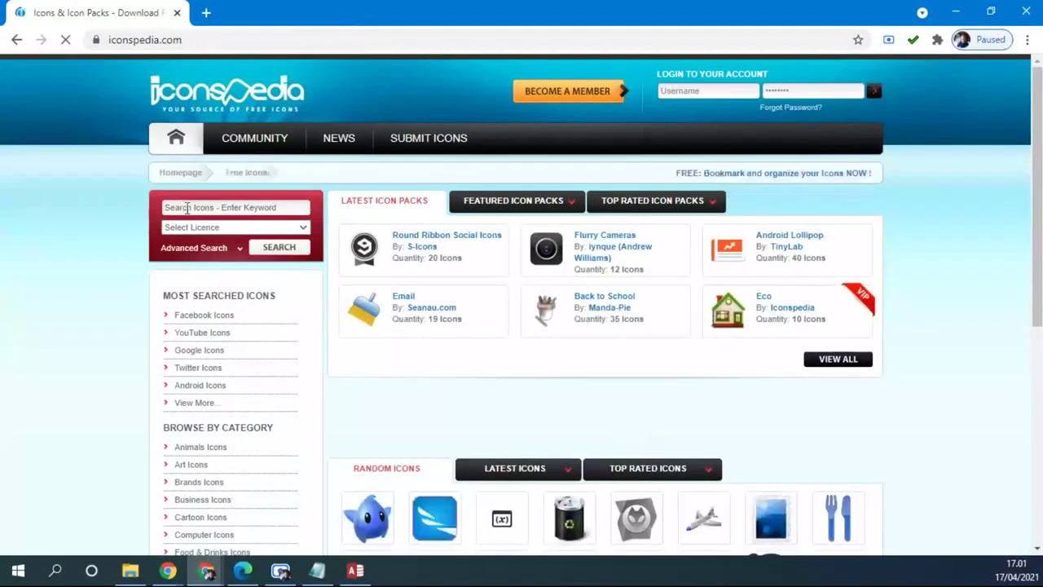
Try to search Iconspedia for "home" icons twice, returning to the homepage after each attempt.
left_click(188, 208)
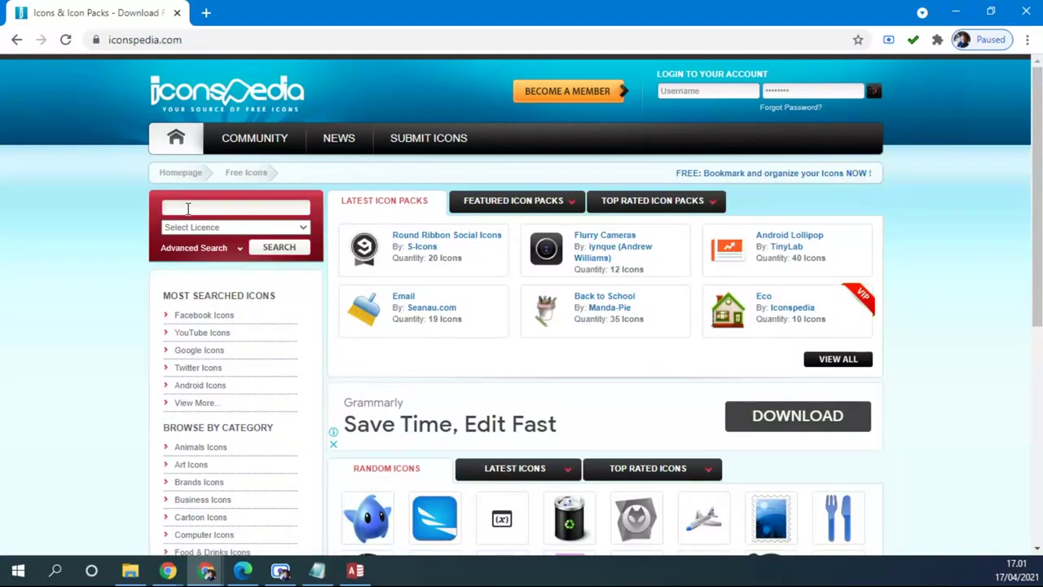
type("home")
key("Return")
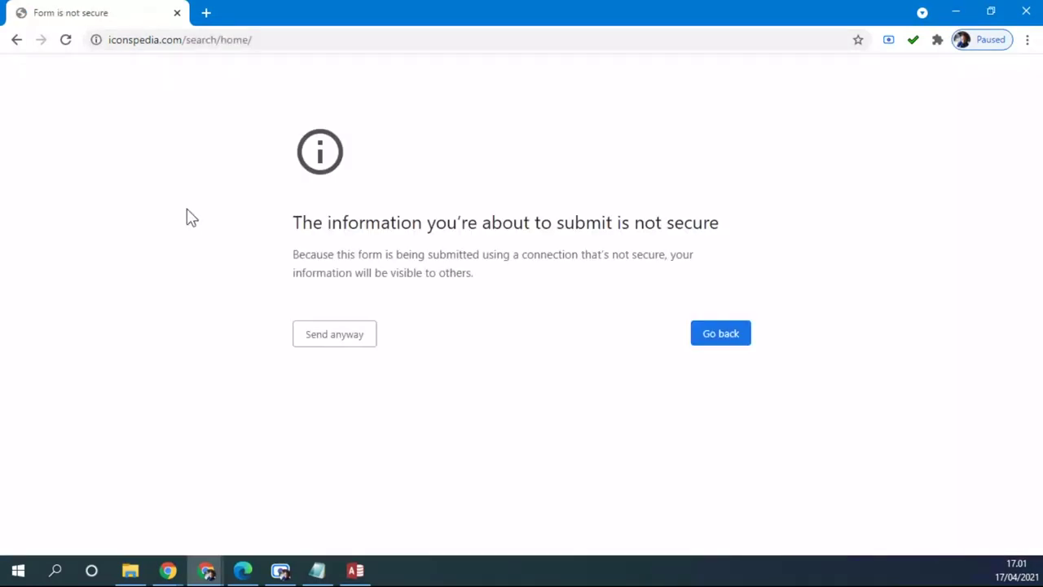
left_click(20, 41)
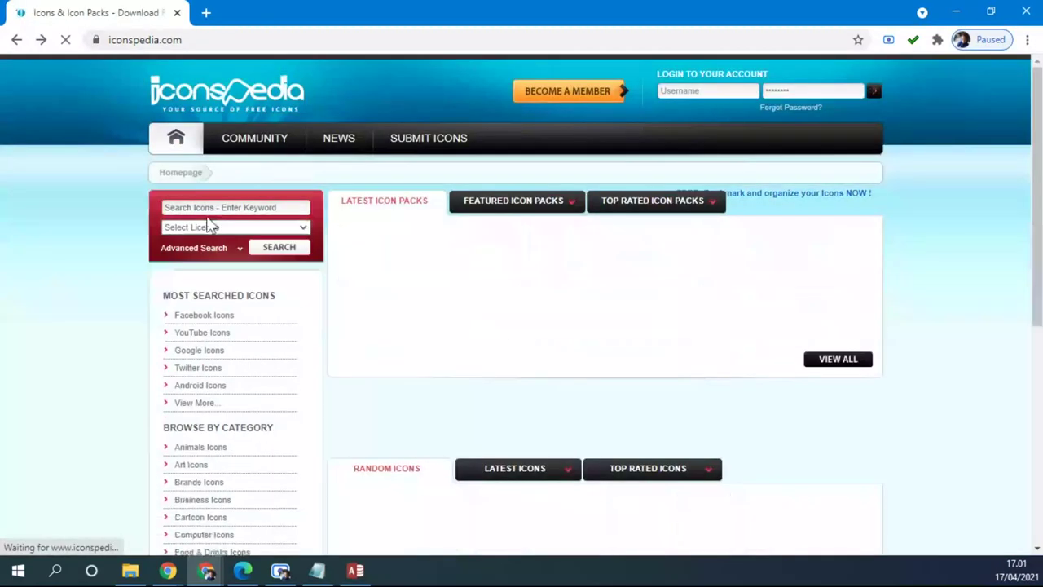
left_click(232, 205)
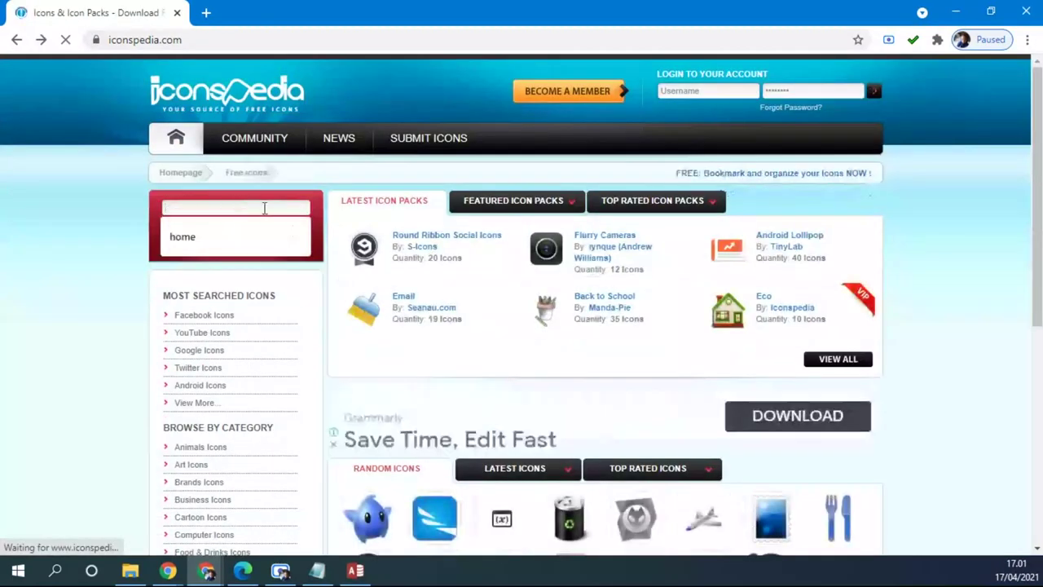
left_click(204, 237)
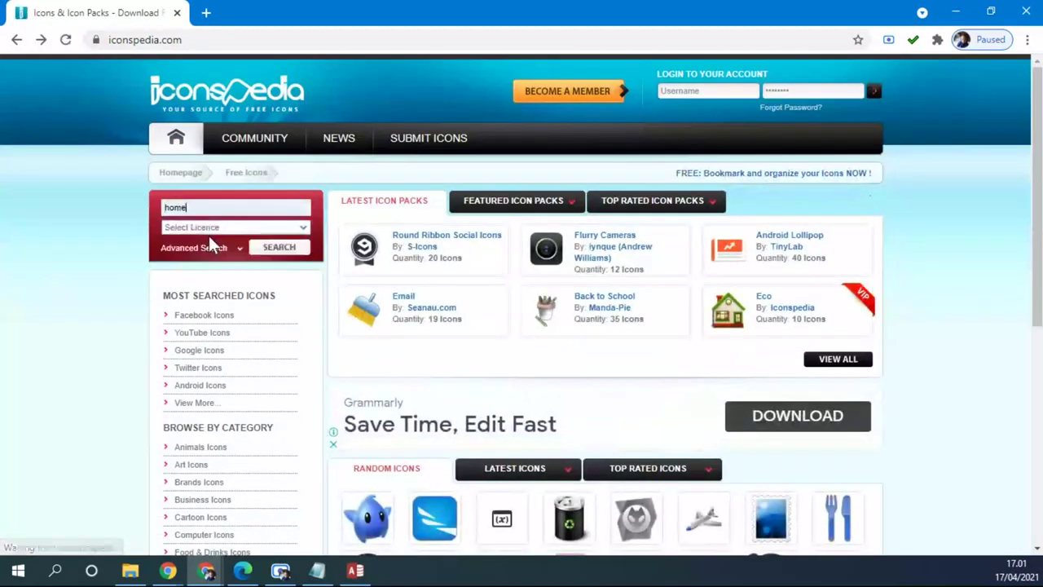
left_click(289, 250)
left_click(20, 43)
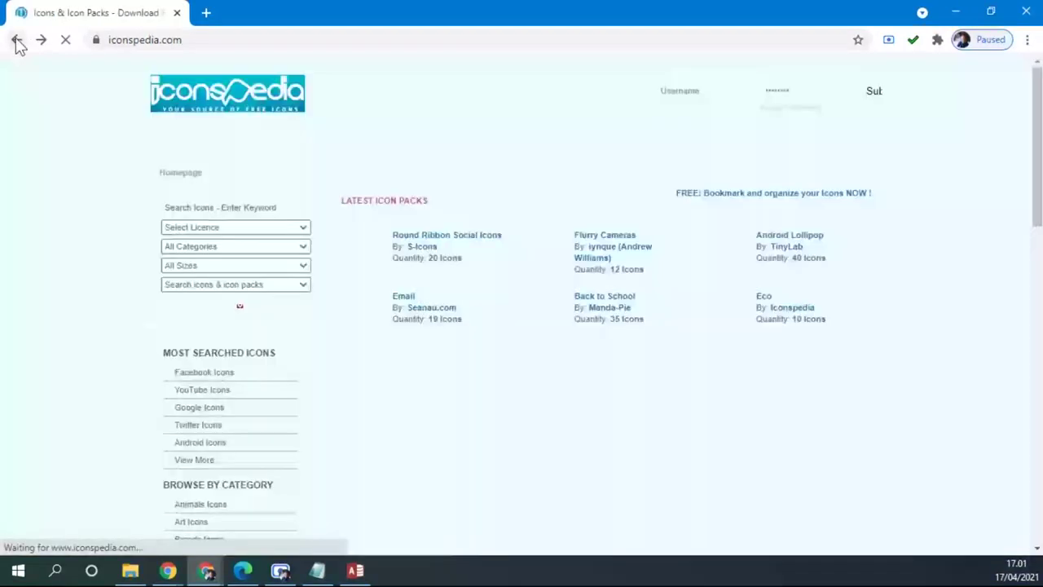
Open the Luma blue icon's page from the random icons on the homepage, dismissing the advertisement.
scroll(593, 275, "down", 4)
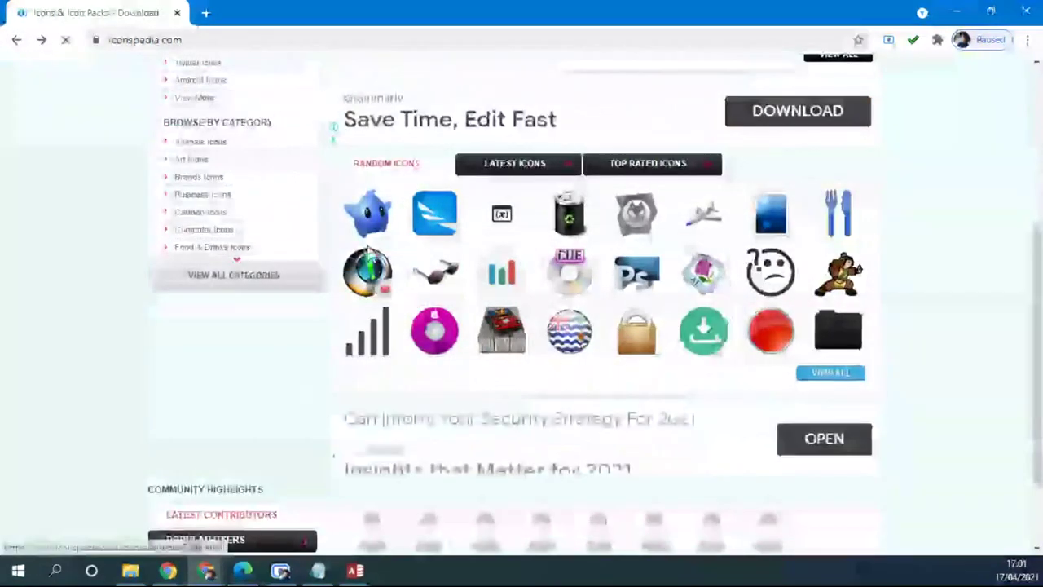
left_click(366, 220)
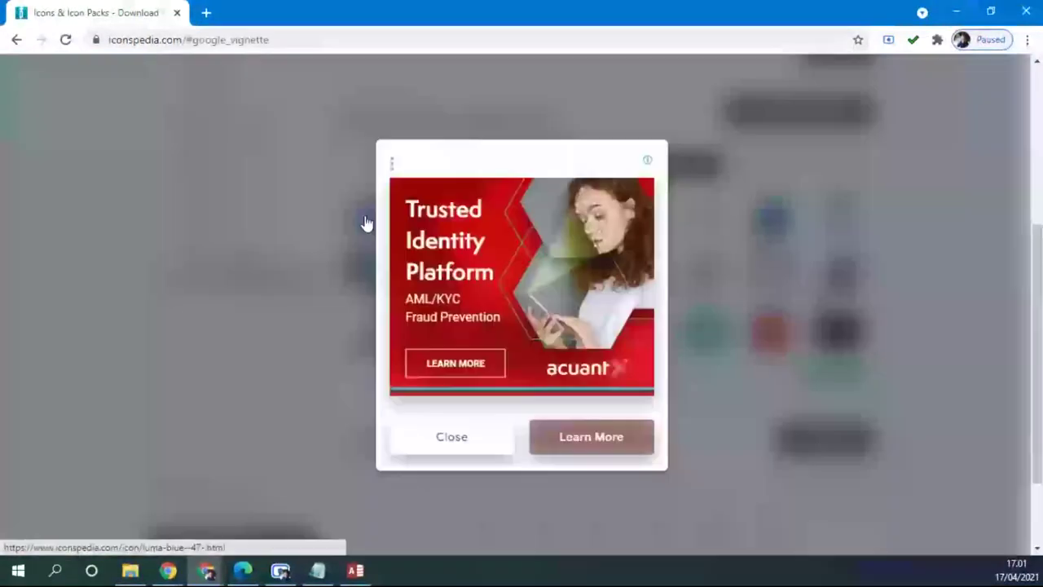
left_click(442, 437)
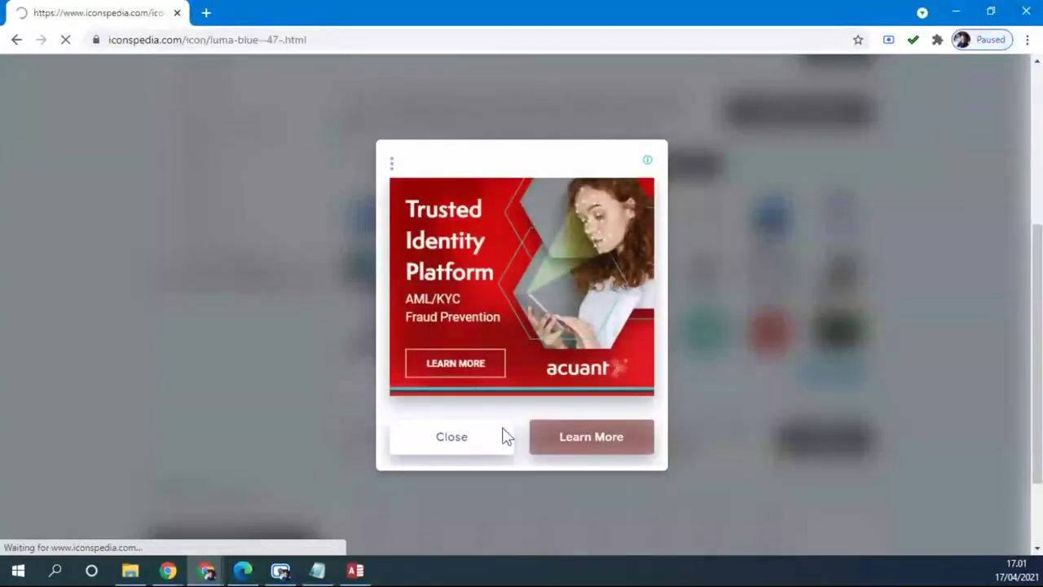
scroll(594, 391, "down", 3)
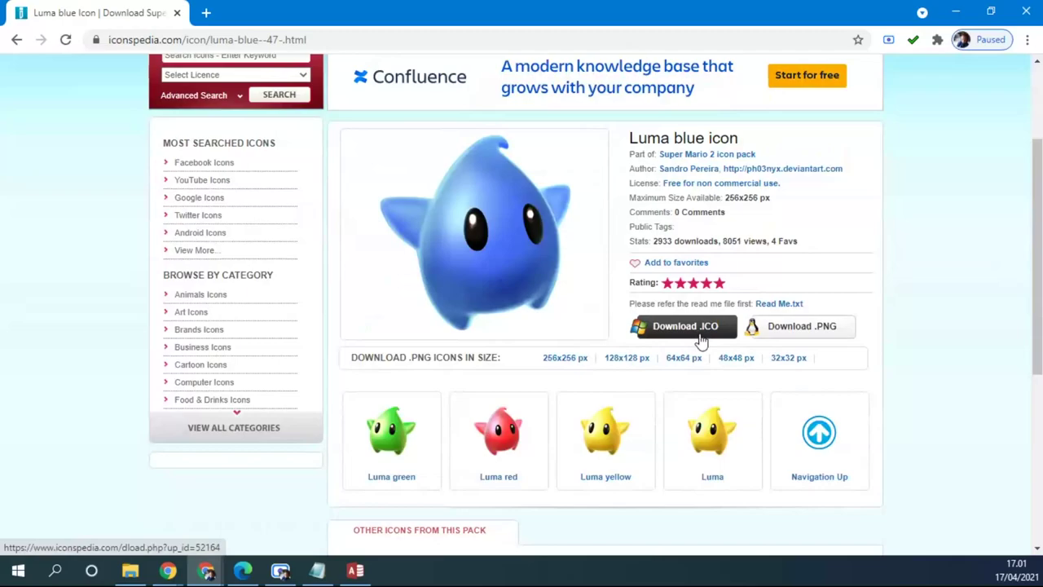
Switch to Access to reopen the application icon browser, and return to the Luma blue page in Chrome.
left_click(355, 571)
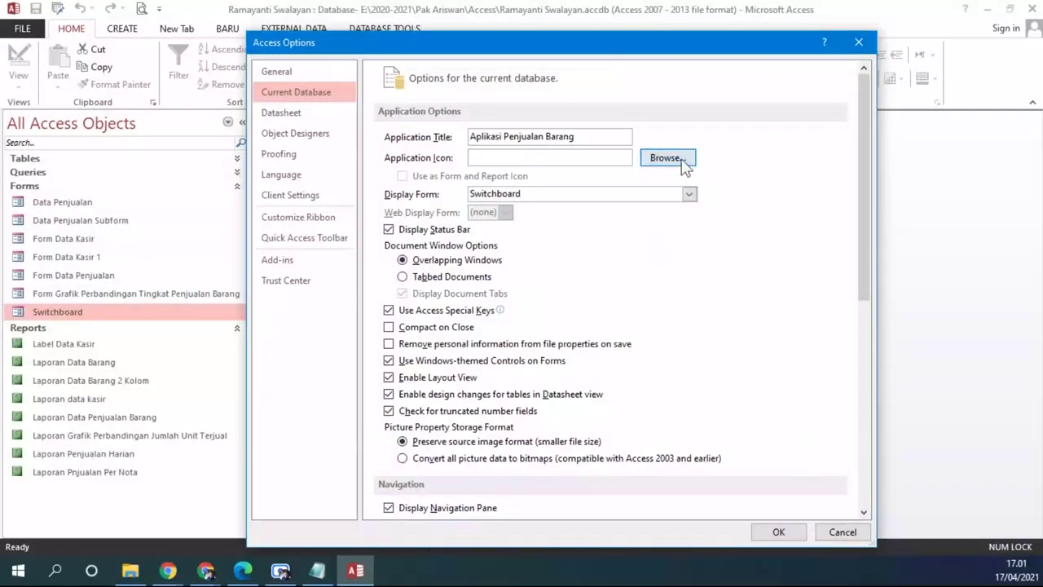
left_click(667, 158)
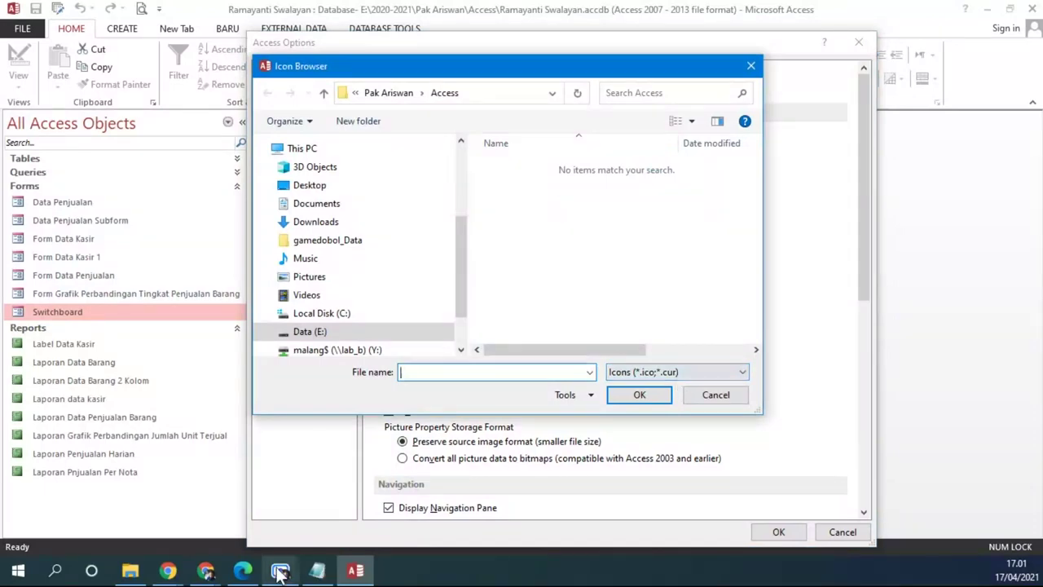
mouse_move(205, 571)
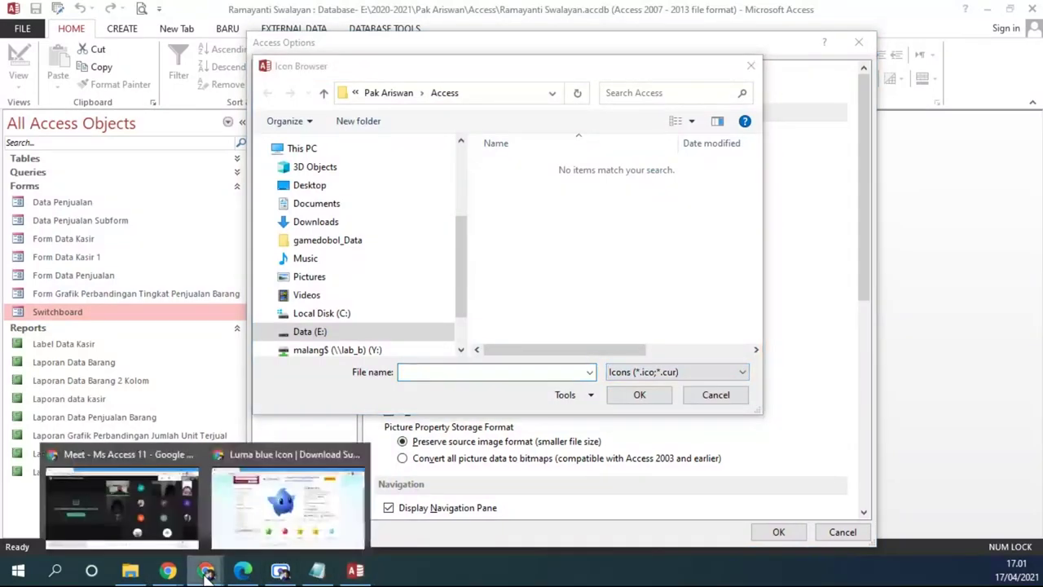
left_click(259, 538)
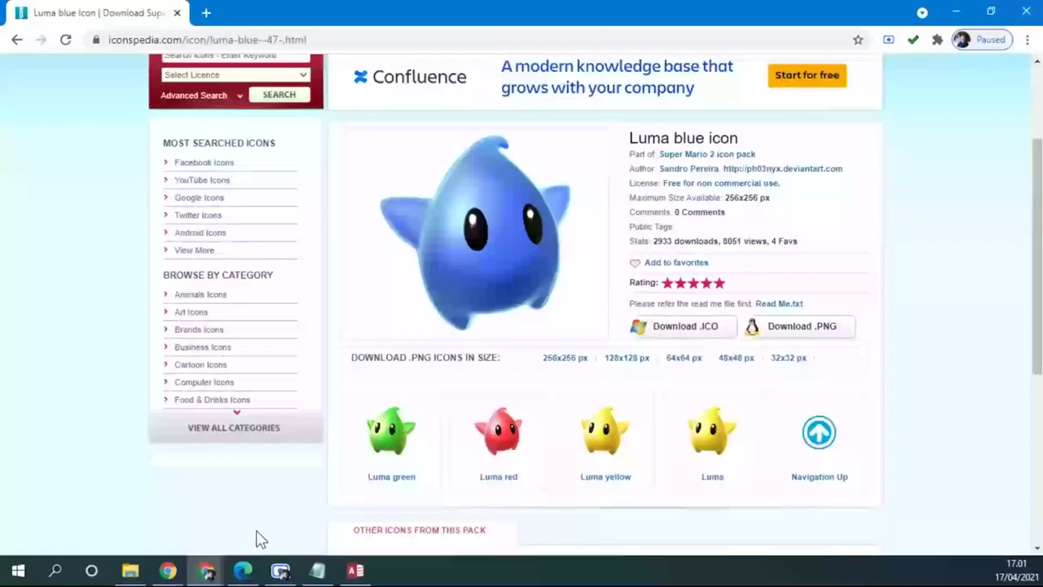
Download the Luma blue icon in ICO format and show the downloaded file in its folder.
left_click(726, 336)
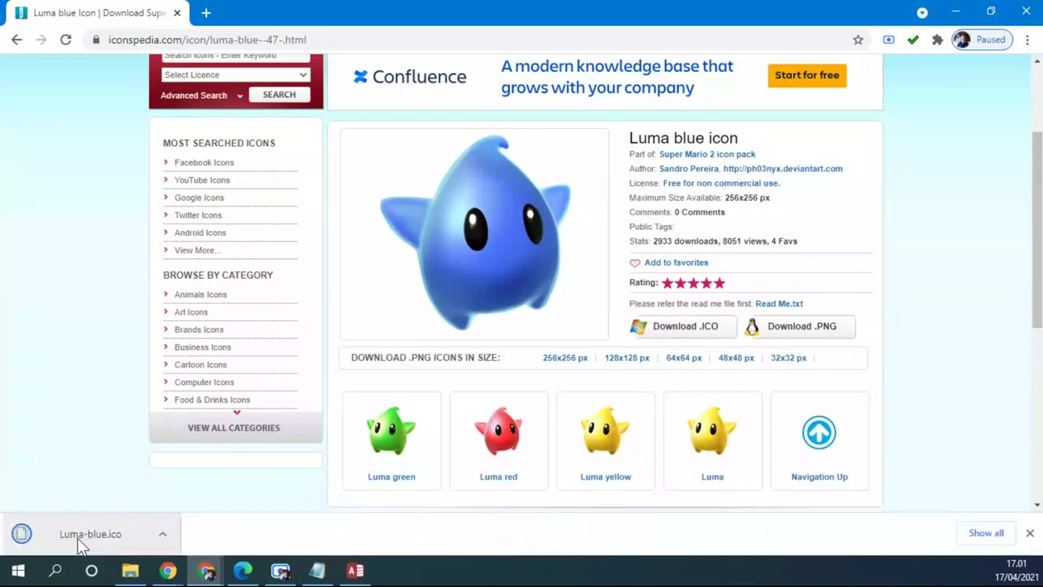
left_click(164, 536)
left_click(220, 484)
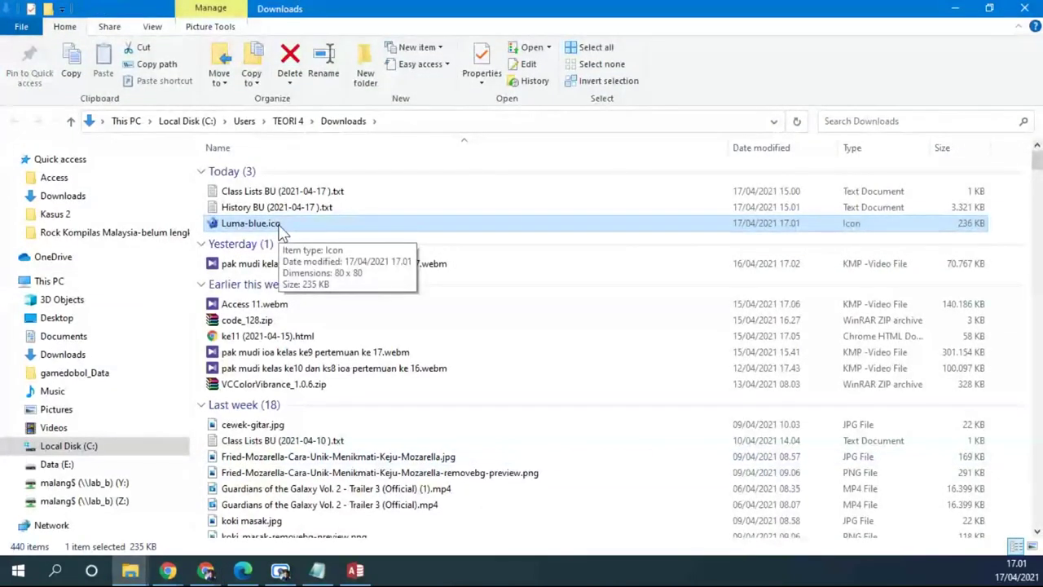
Switch to Access and set Luma-blue.ico from the Downloads folder as the application icon.
left_click(356, 570)
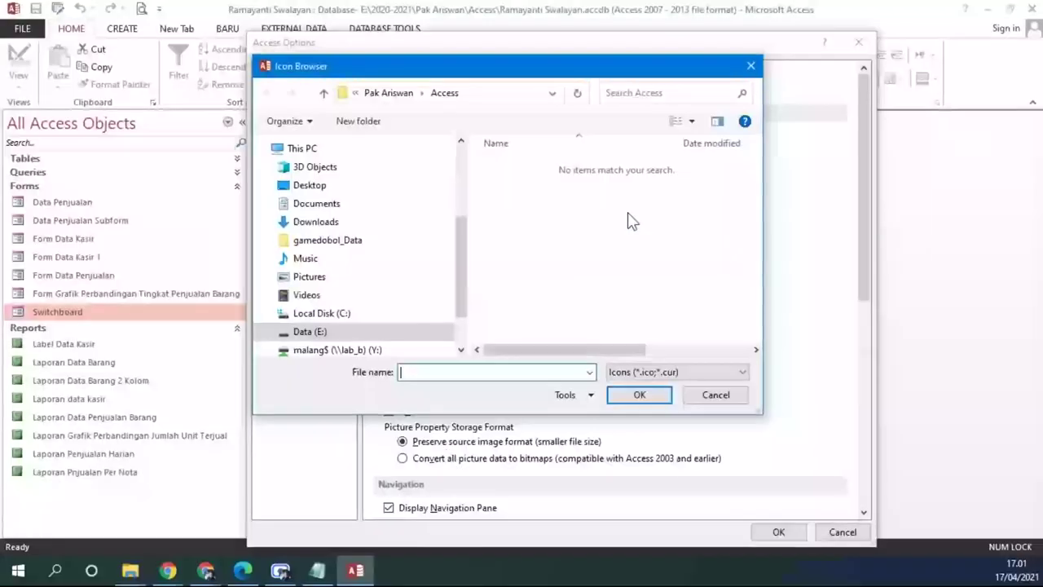
left_click(330, 224)
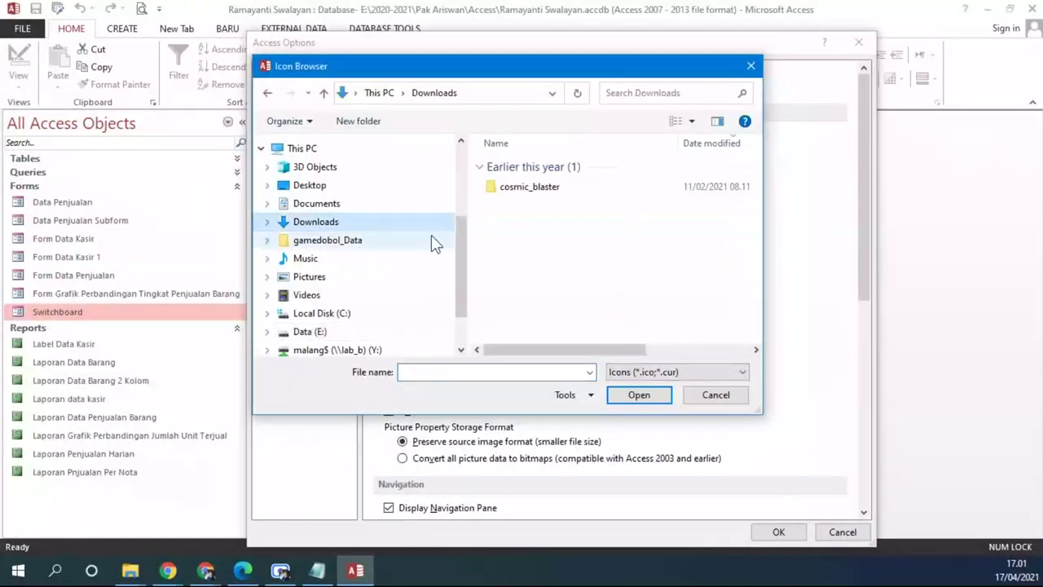
double_click(557, 189)
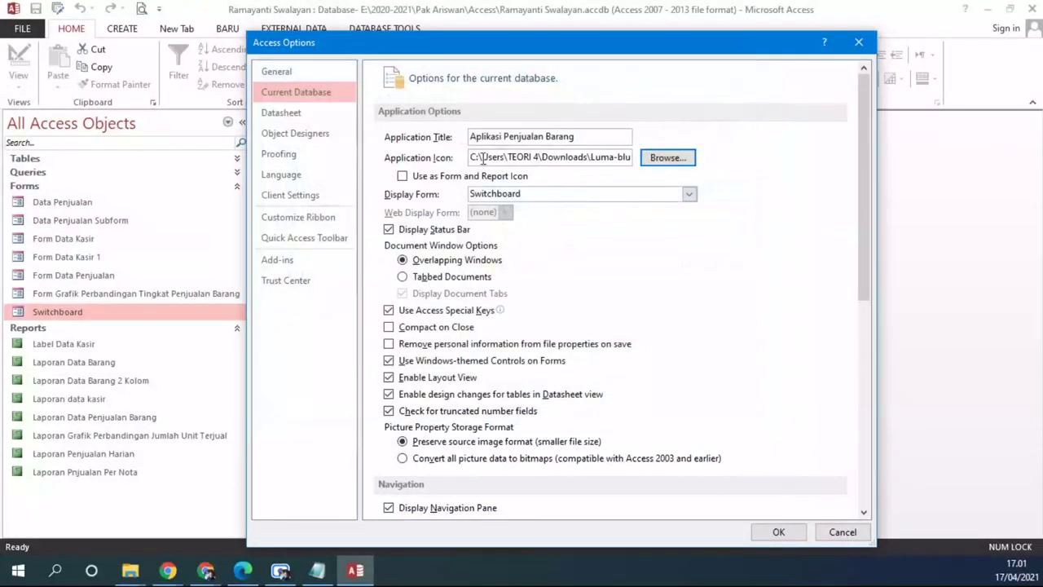